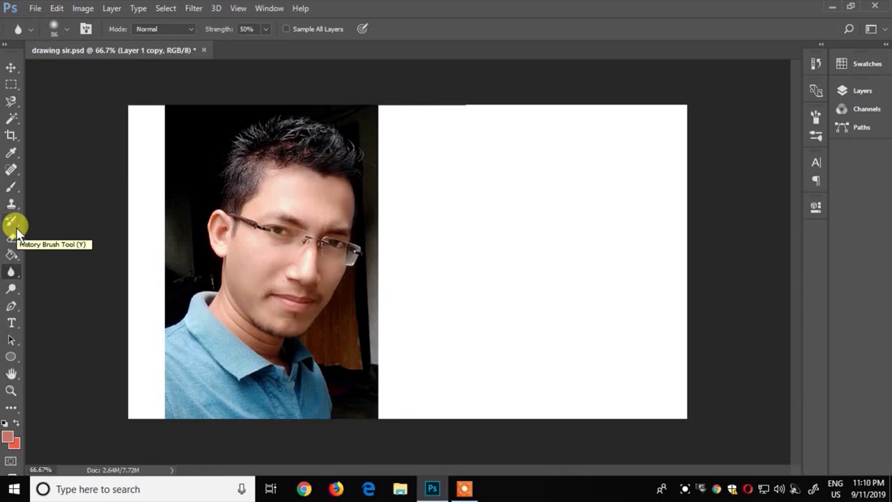
Step: Add a new layer named 'base colour' below the sketch copy and make the sketch visible
{"action": "key", "text": "F7"}
{"action": "left_click", "coordinate": [787, 438]}
{"action": "left_click_drag", "start_coordinate": [767, 185], "coordinate": [732, 210]}
{"action": "double_click", "coordinate": [732, 201]}
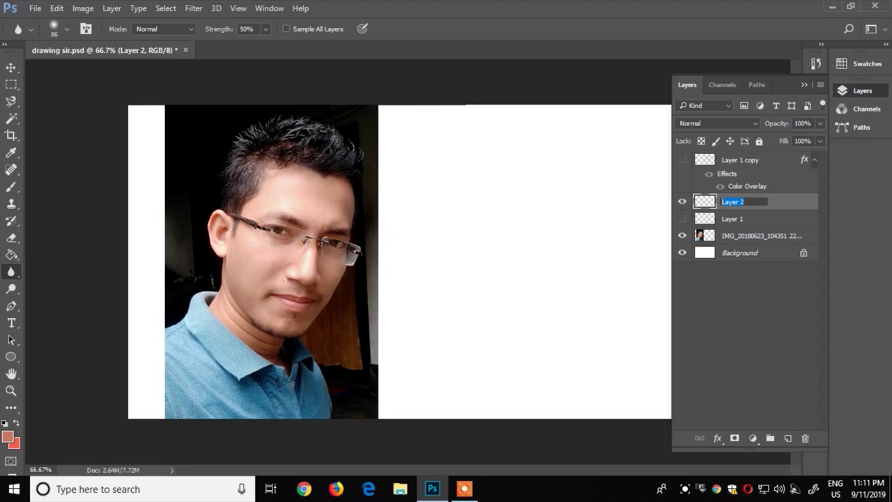
{"action": "type", "text": "base colour"}
{"action": "key", "text": "Return"}
{"action": "left_click", "coordinate": [682, 160]}
{"action": "left_click", "coordinate": [804, 85]}
Step: Pick a soft round brush at 100% opacity in pink and paint over the forehead
{"action": "left_click", "coordinate": [12, 188]}
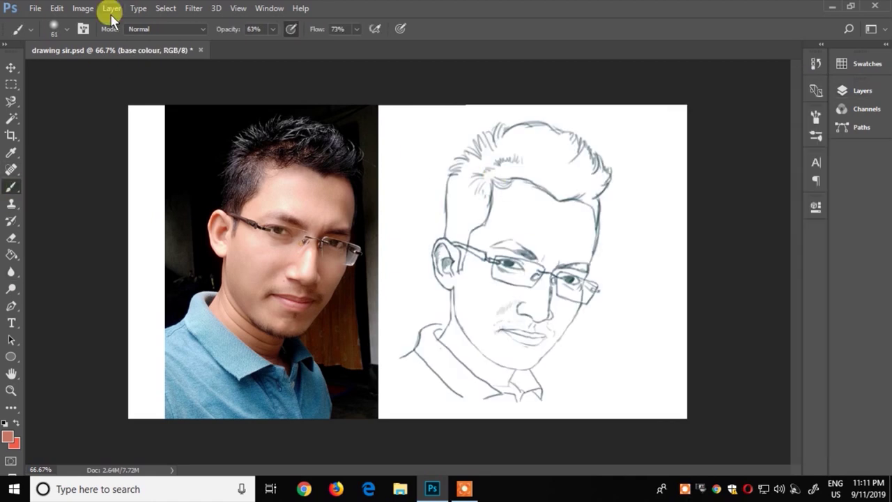
{"action": "left_click", "coordinate": [66, 28]}
{"action": "left_click", "coordinate": [498, 175]}
{"action": "left_click_drag", "start_coordinate": [276, 32], "coordinate": [327, 42]}
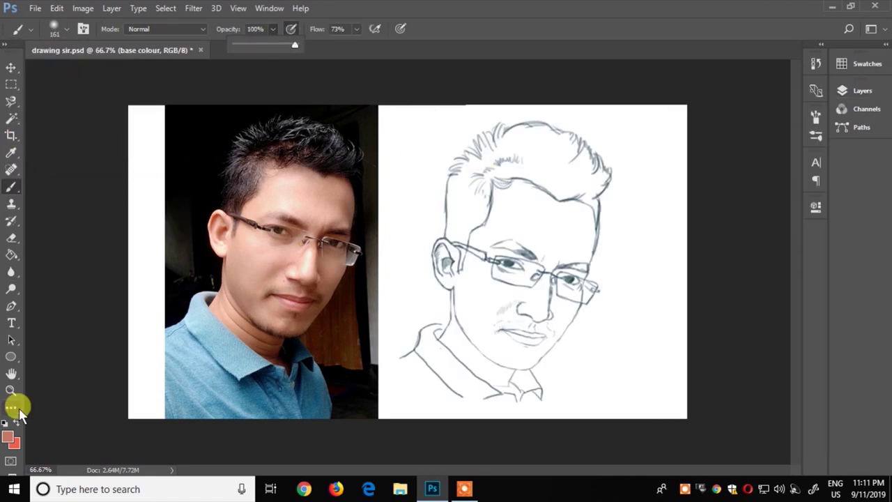
{"action": "left_click", "coordinate": [8, 437]}
{"action": "left_click", "coordinate": [358, 144]}
{"action": "key", "text": "Return"}
{"action": "mouse_move", "coordinate": [558, 202]}
{"action": "left_mouse_down"}
{"action": "mouse_move", "coordinate": [453, 219]}
{"action": "mouse_move", "coordinate": [454, 253]}
{"action": "mouse_move", "coordinate": [538, 175]}
{"action": "mouse_move", "coordinate": [396, 351]}
{"action": "mouse_move", "coordinate": [492, 328]}
{"action": "mouse_move", "coordinate": [534, 239]}
{"action": "mouse_move", "coordinate": [463, 146]}
{"action": "mouse_move", "coordinate": [481, 356]}
{"action": "mouse_move", "coordinate": [470, 368]}
{"action": "mouse_move", "coordinate": [424, 244]}
{"action": "mouse_move", "coordinate": [442, 251]}
{"action": "mouse_move", "coordinate": [496, 168]}
{"action": "mouse_move", "coordinate": [463, 163]}
{"action": "mouse_move", "coordinate": [537, 178]}
{"action": "left_mouse_up"}
Step: Brush pink down to the collar, over the neck, shoulder, jaw, nose and ear
{"action": "left_click_drag", "start_coordinate": [467, 196], "coordinate": [483, 370]}
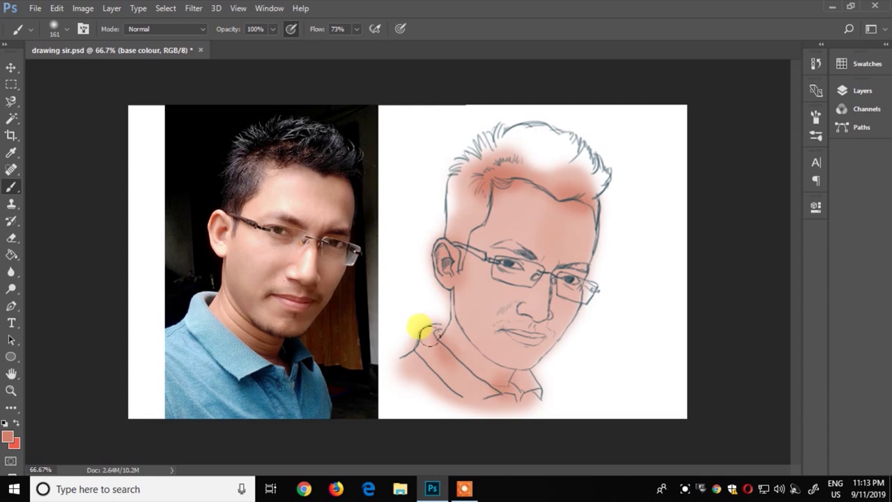
{"action": "mouse_move", "coordinate": [426, 333]}
{"action": "left_mouse_down"}
{"action": "mouse_move", "coordinate": [408, 309]}
{"action": "mouse_move", "coordinate": [522, 299]}
{"action": "mouse_move", "coordinate": [537, 283]}
{"action": "left_mouse_up"}
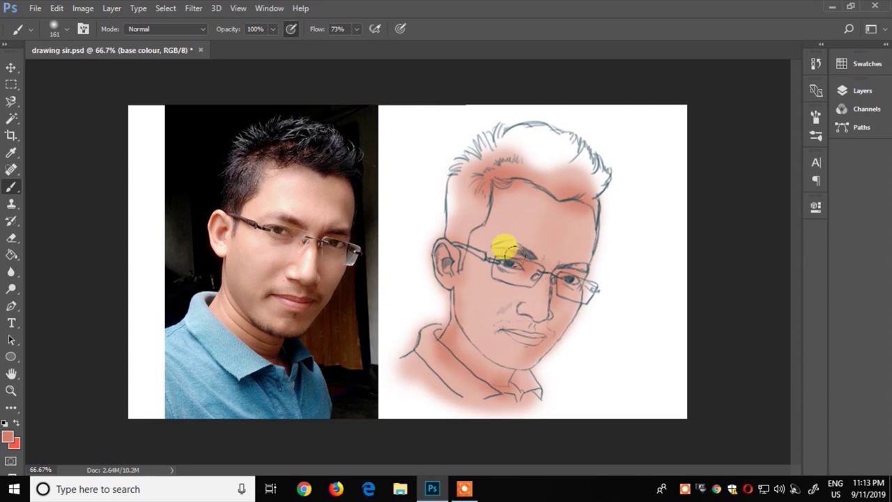
{"action": "mouse_move", "coordinate": [480, 360]}
{"action": "left_mouse_down"}
{"action": "mouse_move", "coordinate": [464, 359]}
{"action": "mouse_move", "coordinate": [469, 339]}
{"action": "mouse_move", "coordinate": [513, 339]}
{"action": "left_mouse_up"}
{"action": "mouse_move", "coordinate": [527, 309]}
{"action": "left_mouse_down"}
{"action": "mouse_move", "coordinate": [544, 293]}
{"action": "mouse_move", "coordinate": [481, 294]}
{"action": "left_mouse_up"}
{"action": "left_click_drag", "start_coordinate": [438, 265], "coordinate": [434, 183]}
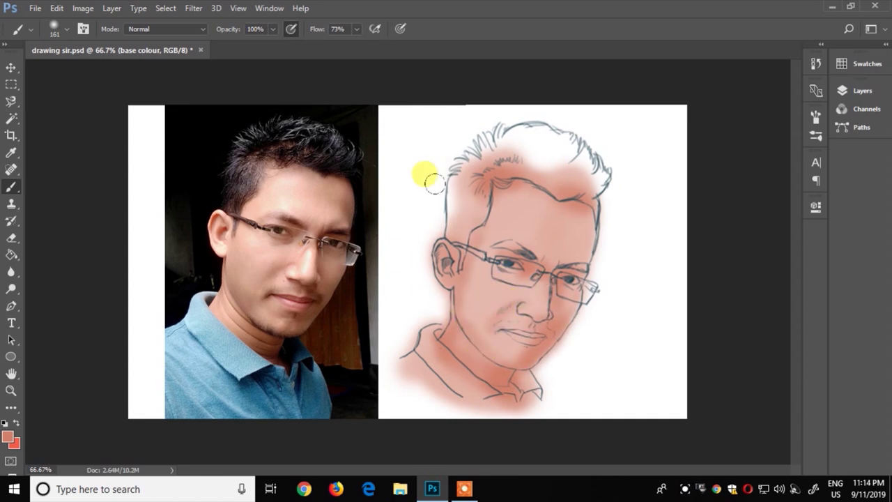
Step: Paint pink over the temple, cheeks, chin and beside the nose, then select Layer 0
{"action": "left_click_drag", "start_coordinate": [487, 235], "coordinate": [535, 277]}
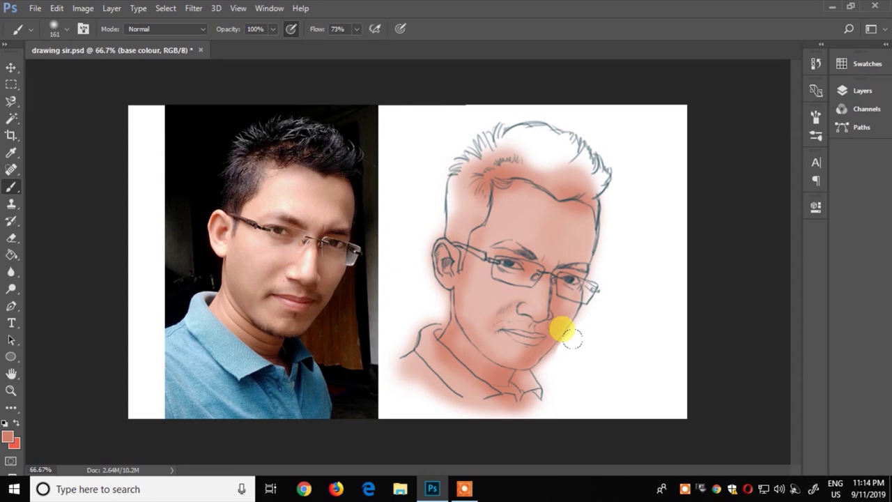
{"action": "left_click_drag", "start_coordinate": [571, 338], "coordinate": [543, 365]}
{"action": "mouse_move", "coordinate": [582, 320]}
{"action": "left_mouse_down"}
{"action": "mouse_move", "coordinate": [597, 292]}
{"action": "mouse_move", "coordinate": [579, 303]}
{"action": "mouse_move", "coordinate": [570, 287]}
{"action": "left_mouse_up"}
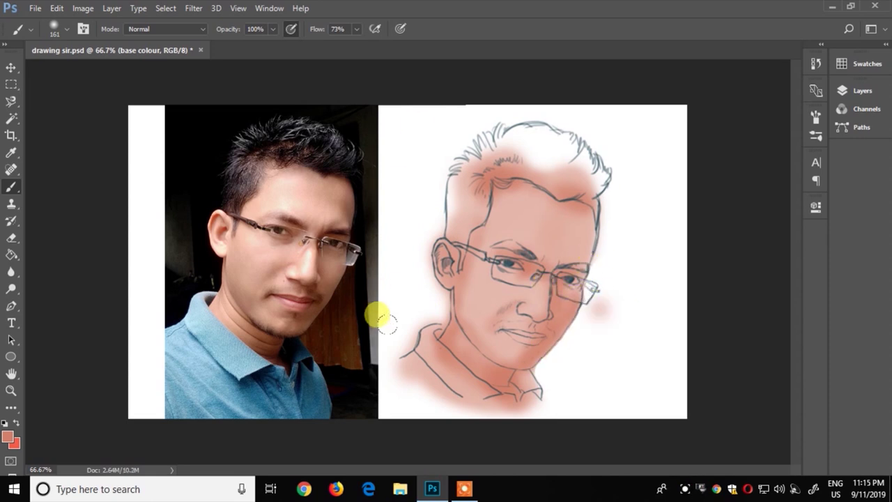
{"action": "mouse_move", "coordinate": [392, 320]}
{"action": "left_mouse_down"}
{"action": "mouse_move", "coordinate": [412, 295]}
{"action": "mouse_move", "coordinate": [409, 233]}
{"action": "mouse_move", "coordinate": [420, 299]}
{"action": "left_mouse_up"}
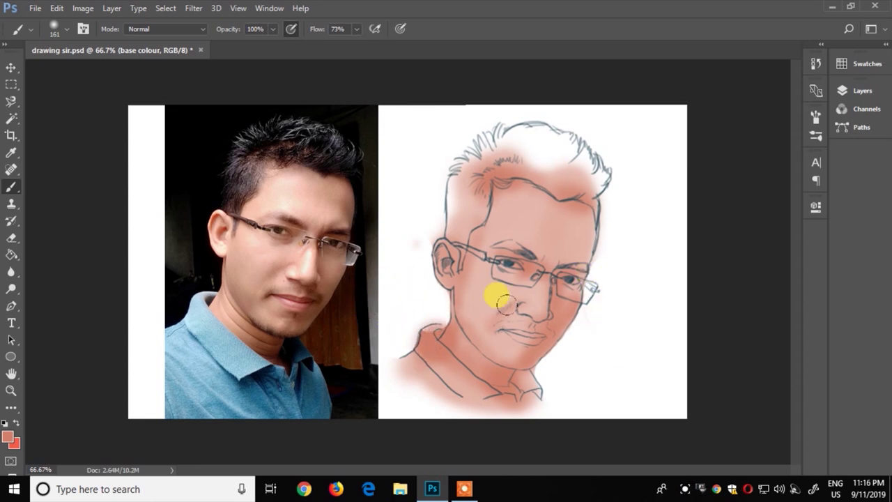
{"action": "left_click", "coordinate": [863, 90]}
{"action": "left_click", "coordinate": [732, 253]}
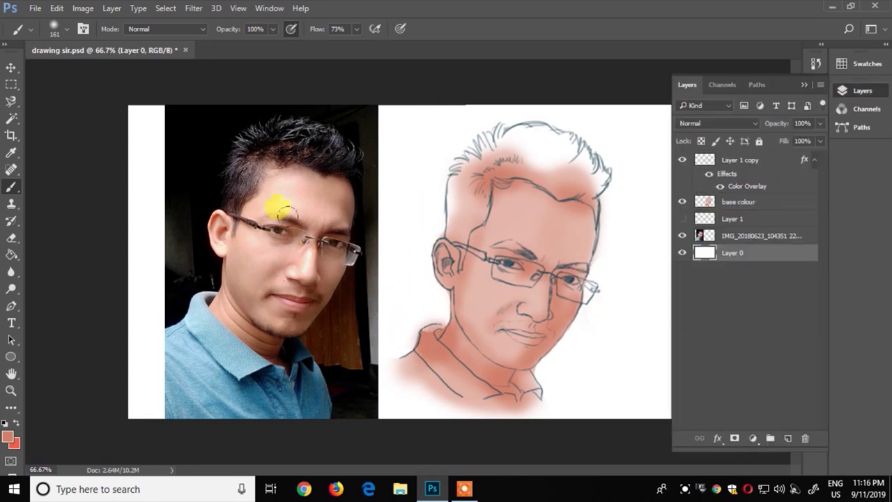
Step: Bucket-fill the background Layer 0 grey, replacing a first dark brown fill
{"action": "left_click", "coordinate": [10, 255]}
{"action": "left_click", "coordinate": [8, 437]}
{"action": "left_click", "coordinate": [408, 243]}
{"action": "left_click", "coordinate": [575, 106]}
{"action": "left_click", "coordinate": [470, 230]}
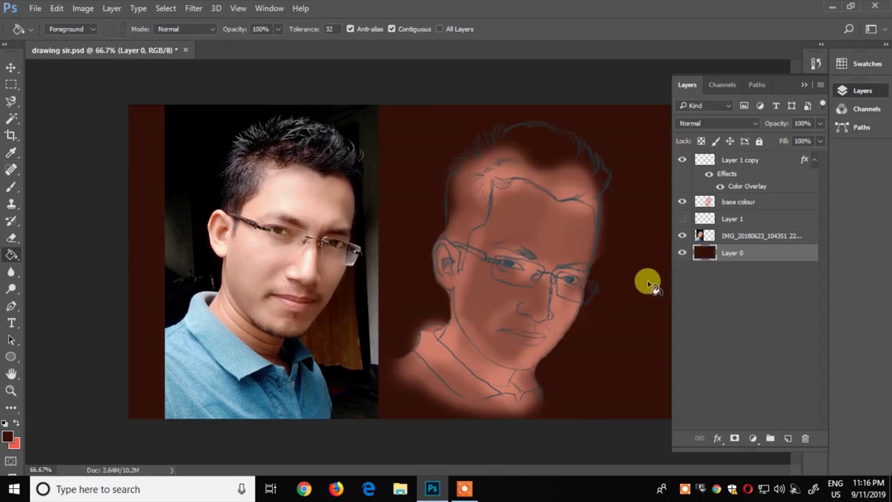
{"action": "left_click", "coordinate": [12, 441]}
{"action": "left_click", "coordinate": [580, 105]}
{"action": "left_click", "coordinate": [162, 302]}
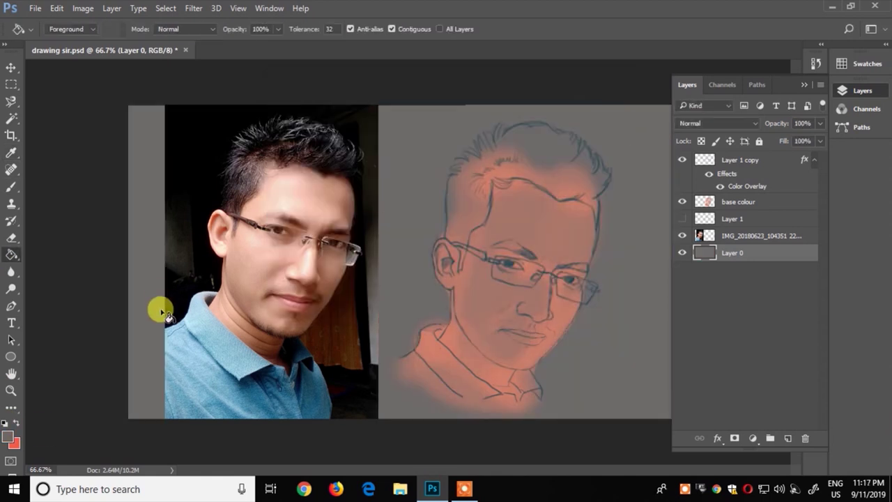
Step: On the base colour layer, paint salmon over the forehead, cheek, ear, chin and hairline
{"action": "left_click", "coordinate": [739, 201]}
{"action": "left_click", "coordinate": [10, 152]}
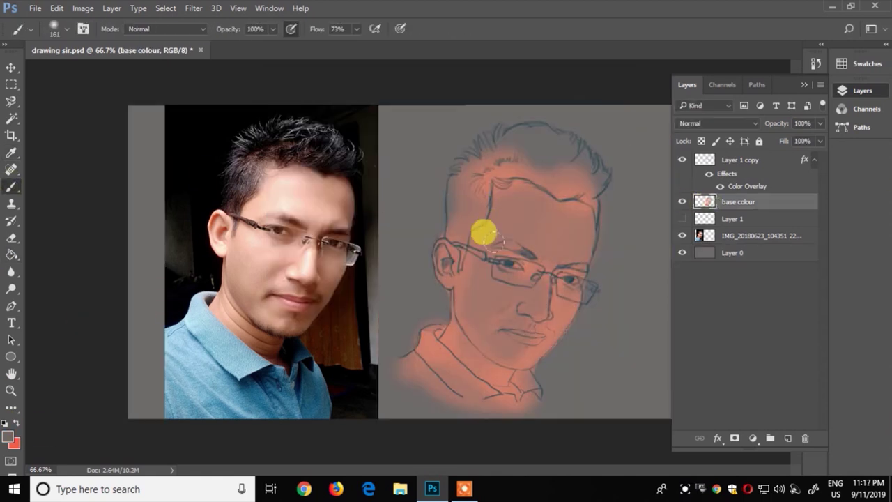
{"action": "left_click", "coordinate": [8, 437]}
{"action": "left_click", "coordinate": [364, 122]}
{"action": "left_click", "coordinate": [576, 106]}
{"action": "key", "text": "b"}
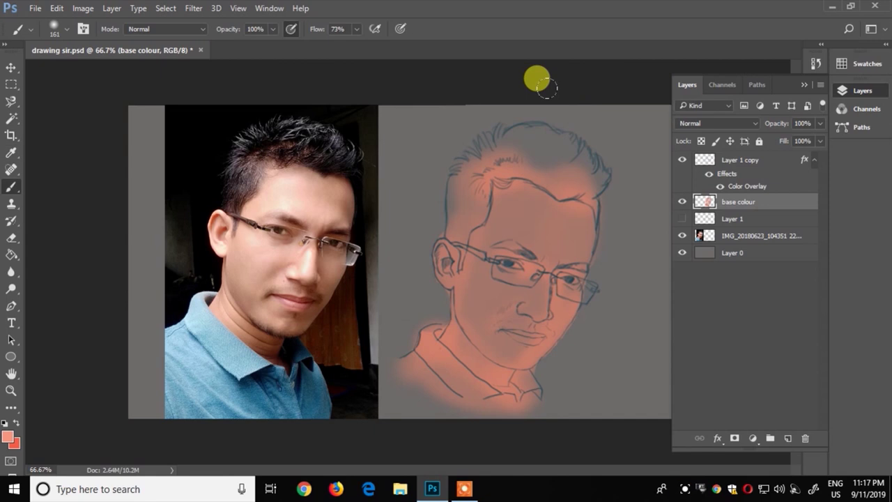
{"action": "mouse_move", "coordinate": [516, 210]}
{"action": "left_mouse_down"}
{"action": "mouse_move", "coordinate": [478, 180]}
{"action": "mouse_move", "coordinate": [488, 193]}
{"action": "mouse_move", "coordinate": [467, 209]}
{"action": "mouse_move", "coordinate": [457, 239]}
{"action": "mouse_move", "coordinate": [508, 253]}
{"action": "mouse_move", "coordinate": [538, 200]}
{"action": "mouse_move", "coordinate": [488, 175]}
{"action": "mouse_move", "coordinate": [540, 248]}
{"action": "mouse_move", "coordinate": [442, 313]}
{"action": "mouse_move", "coordinate": [484, 305]}
{"action": "mouse_move", "coordinate": [542, 219]}
{"action": "mouse_move", "coordinate": [521, 293]}
{"action": "mouse_move", "coordinate": [589, 247]}
{"action": "mouse_move", "coordinate": [568, 318]}
{"action": "left_mouse_up"}
{"action": "left_click_drag", "start_coordinate": [530, 362], "coordinate": [498, 365]}
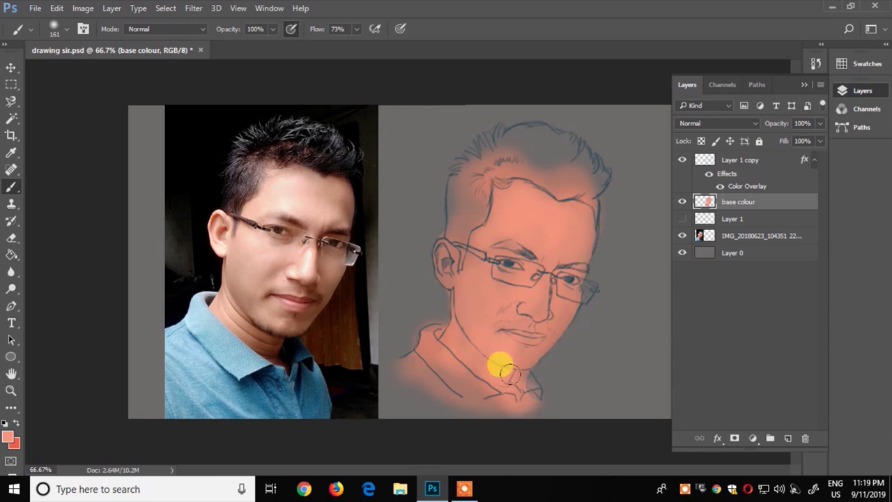
{"action": "mouse_move", "coordinate": [476, 165]}
{"action": "left_mouse_down"}
{"action": "mouse_move", "coordinate": [467, 259]}
{"action": "mouse_move", "coordinate": [521, 211]}
{"action": "left_mouse_up"}
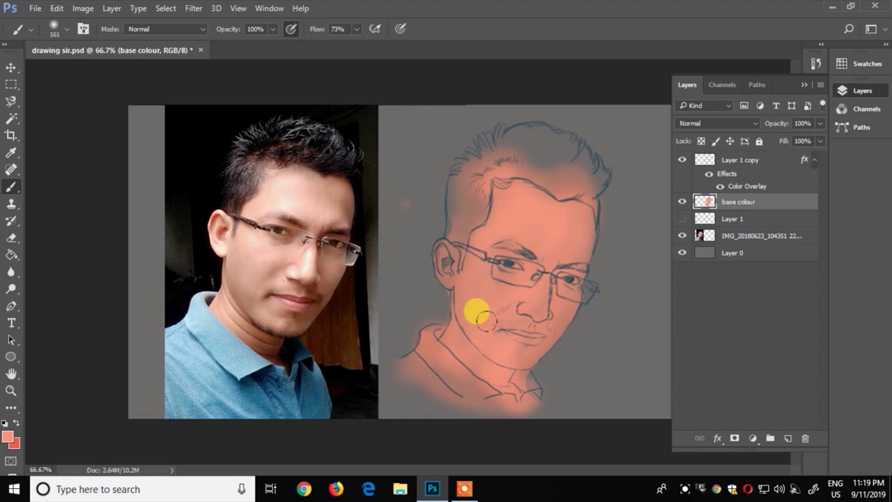
Step: Add more salmon near the hairline, ear and along the cheek toward the eye
{"action": "left_click", "coordinate": [9, 440]}
{"action": "left_click", "coordinate": [572, 104]}
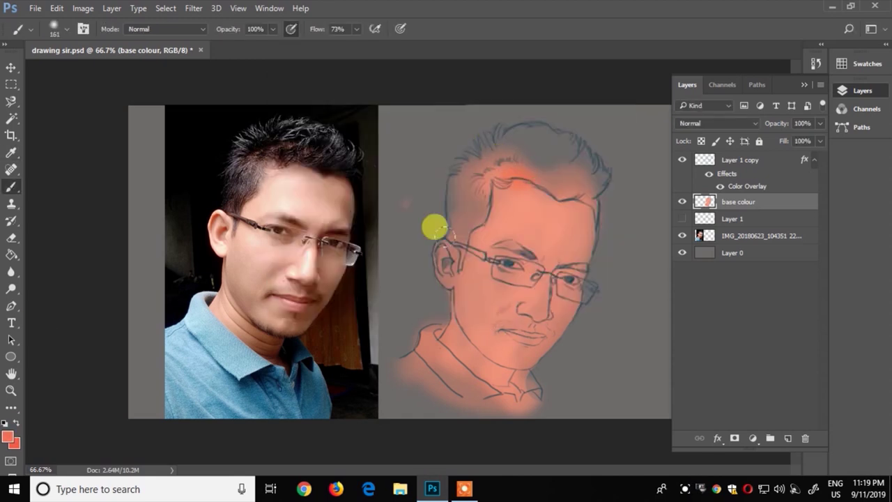
{"action": "left_click_drag", "start_coordinate": [432, 225], "coordinate": [435, 281]}
{"action": "left_click_drag", "start_coordinate": [446, 319], "coordinate": [519, 264]}
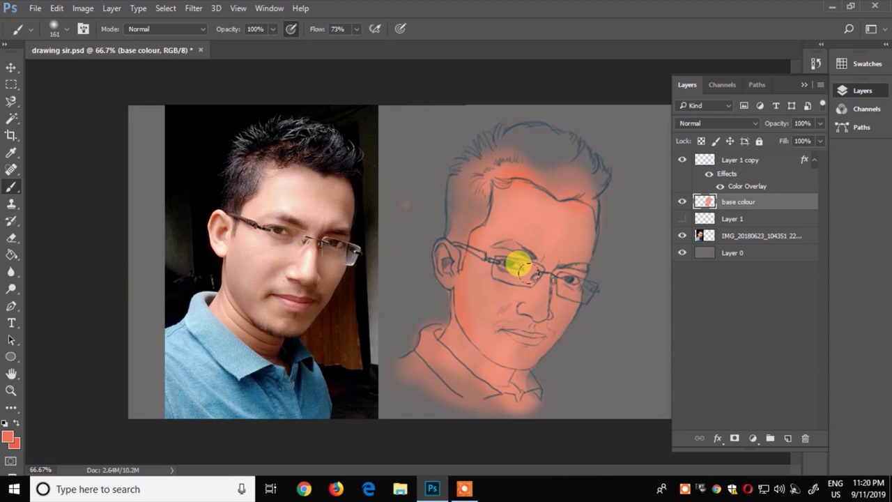
Step: Lock transparent pixels on base colour and repaint salmon across the face, brow and neck
{"action": "left_click", "coordinate": [701, 141]}
{"action": "left_click", "coordinate": [773, 254]}
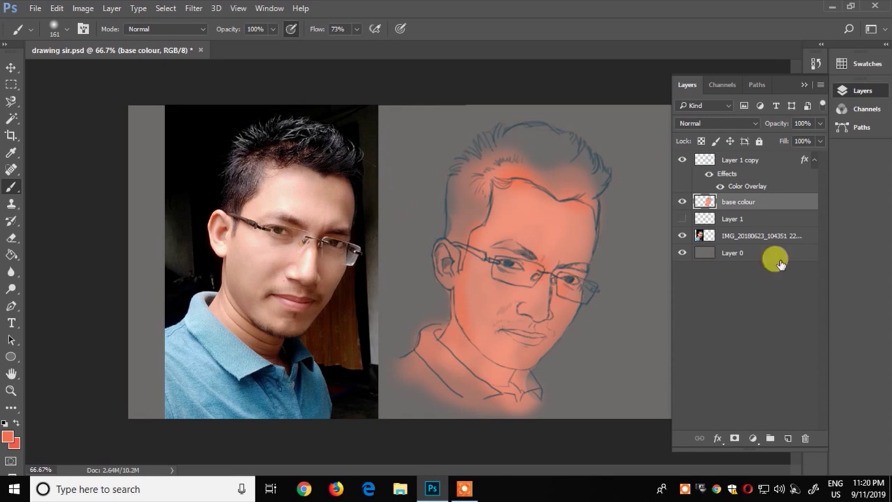
{"action": "left_click", "coordinate": [727, 204]}
{"action": "mouse_move", "coordinate": [434, 196]}
{"action": "left_mouse_down"}
{"action": "mouse_move", "coordinate": [428, 269]}
{"action": "mouse_move", "coordinate": [566, 175]}
{"action": "mouse_move", "coordinate": [562, 279]}
{"action": "mouse_move", "coordinate": [522, 344]}
{"action": "mouse_move", "coordinate": [412, 318]}
{"action": "mouse_move", "coordinate": [466, 385]}
{"action": "left_mouse_up"}
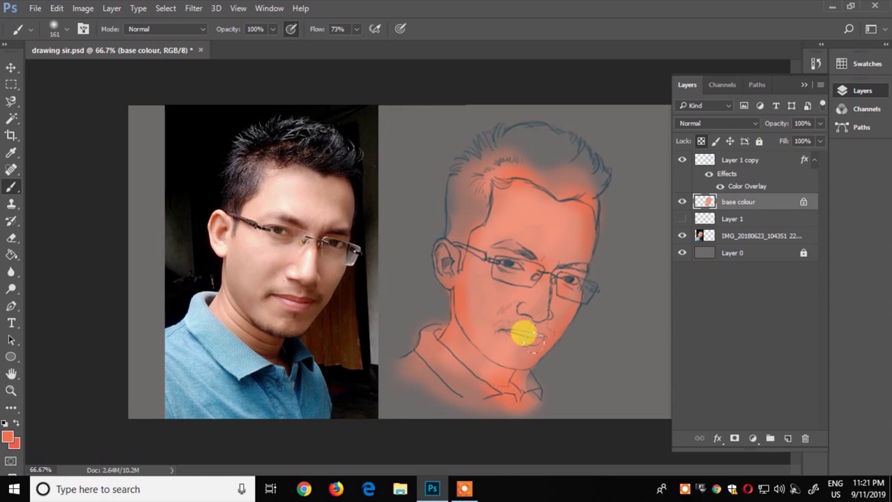
{"action": "mouse_move", "coordinate": [523, 336]}
{"action": "left_mouse_down"}
{"action": "mouse_move", "coordinate": [467, 341]}
{"action": "mouse_move", "coordinate": [527, 221]}
{"action": "left_mouse_up"}
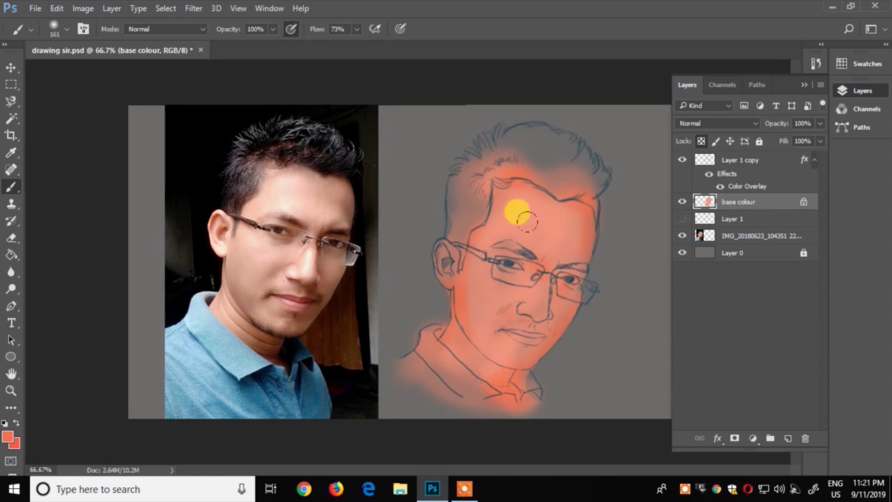
{"action": "mouse_move", "coordinate": [550, 251]}
{"action": "left_mouse_down"}
{"action": "mouse_move", "coordinate": [491, 232]}
{"action": "mouse_move", "coordinate": [512, 265]}
{"action": "left_mouse_up"}
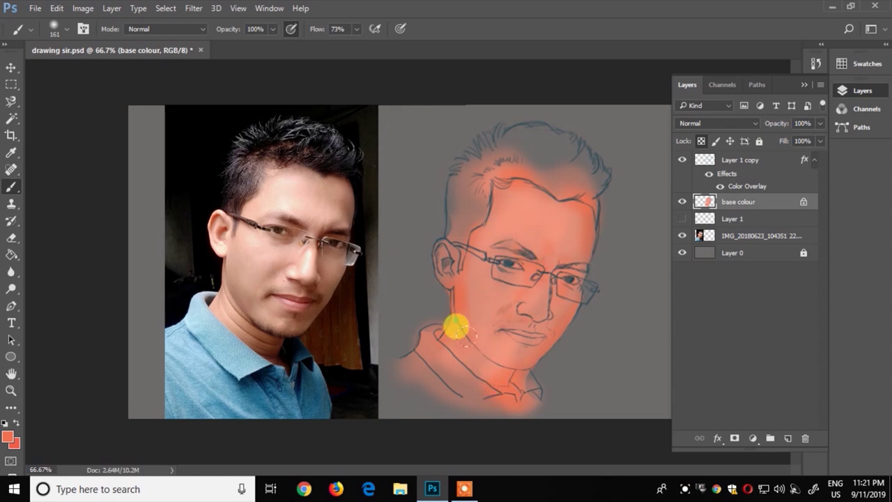
{"action": "left_click_drag", "start_coordinate": [457, 328], "coordinate": [452, 223]}
{"action": "mouse_move", "coordinate": [535, 318]}
{"action": "left_mouse_down"}
{"action": "mouse_move", "coordinate": [567, 245]}
{"action": "mouse_move", "coordinate": [446, 315]}
{"action": "mouse_move", "coordinate": [414, 318]}
{"action": "mouse_move", "coordinate": [478, 285]}
{"action": "left_mouse_up"}
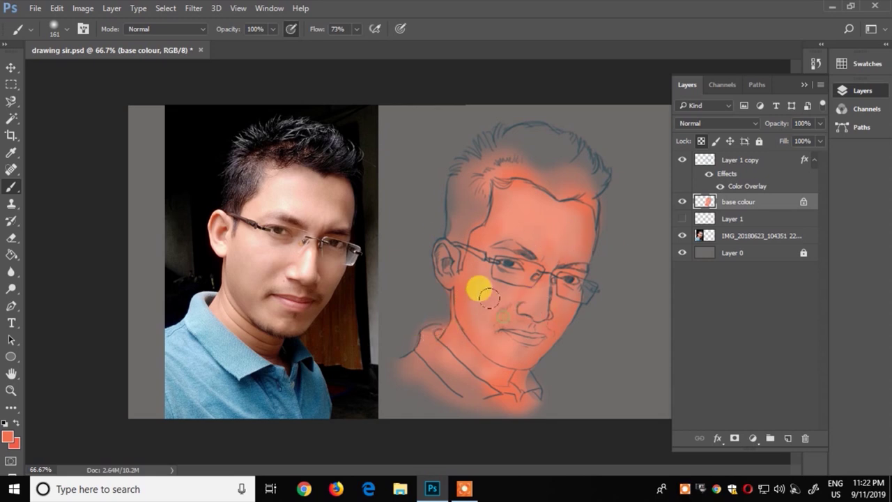
Step: Add a new layer above base colour and name it 'lights'
{"action": "left_click", "coordinate": [768, 431]}
{"action": "double_click", "coordinate": [732, 202]}
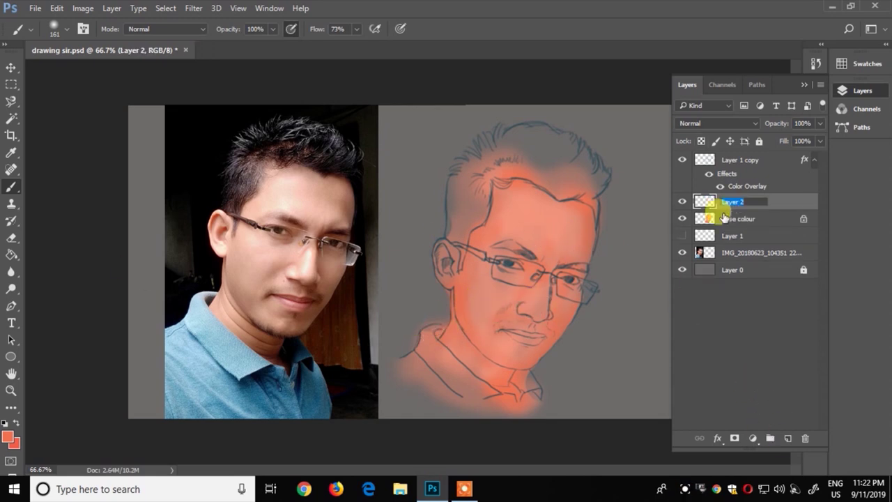
{"action": "type", "text": "s"}
{"action": "key", "text": "Return"}
Step: Set the foreground colour to a lighter pink
{"action": "left_click", "coordinate": [9, 437]}
{"action": "left_click", "coordinate": [339, 115]}
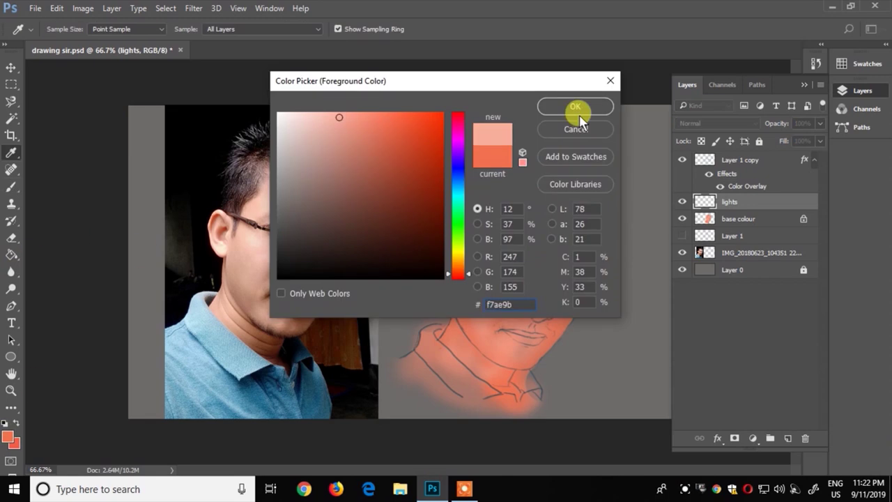
{"action": "left_click", "coordinate": [576, 112]}
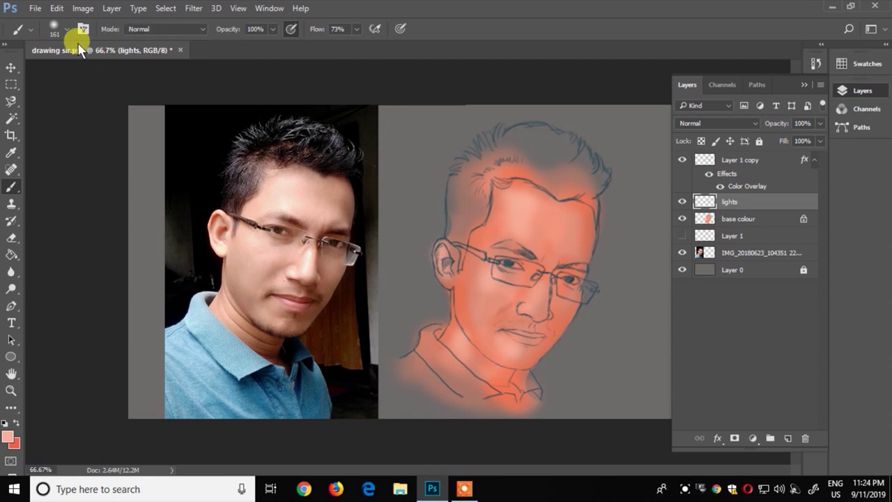
Step: Add a 'shades' layer below lights and paint darker orange-red shading around the left eye
{"action": "left_click", "coordinate": [788, 437], "text": "ctrl"}
{"action": "double_click", "coordinate": [731, 220]}
{"action": "type", "text": "shades"}
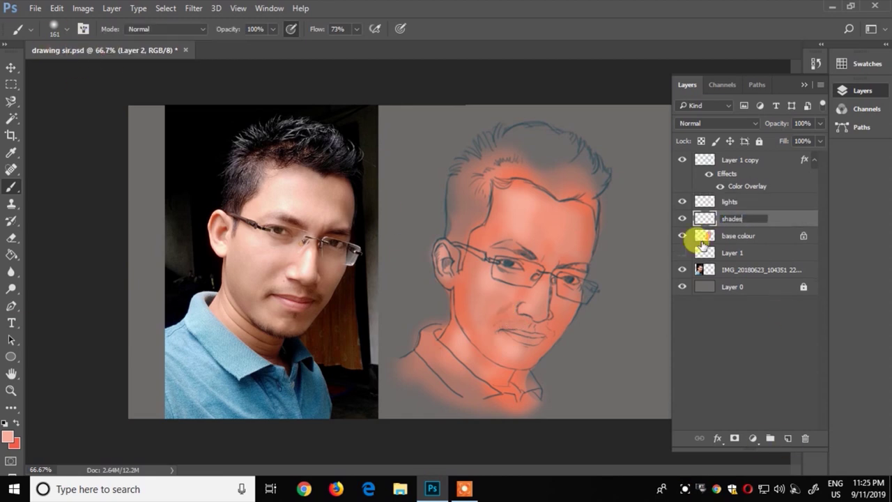
{"action": "left_click", "coordinate": [9, 437]}
{"action": "left_click", "coordinate": [374, 230]}
{"action": "left_click", "coordinate": [574, 105]}
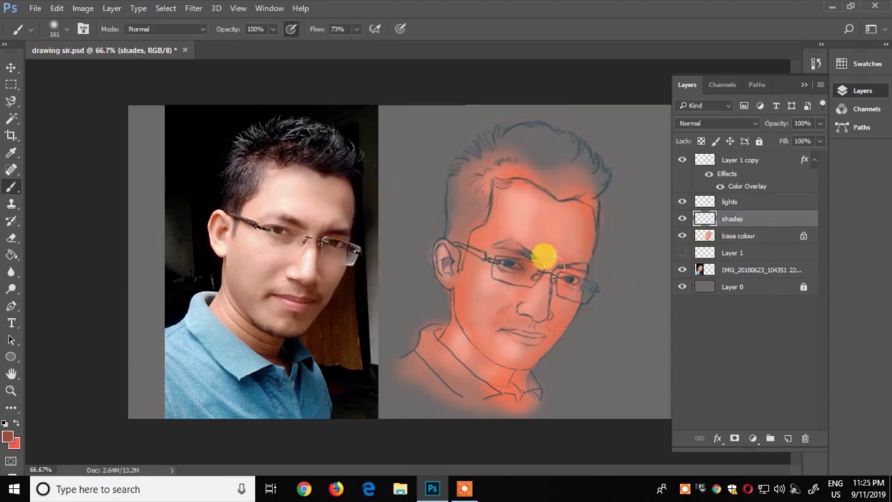
{"action": "left_click_drag", "start_coordinate": [527, 251], "coordinate": [499, 243]}
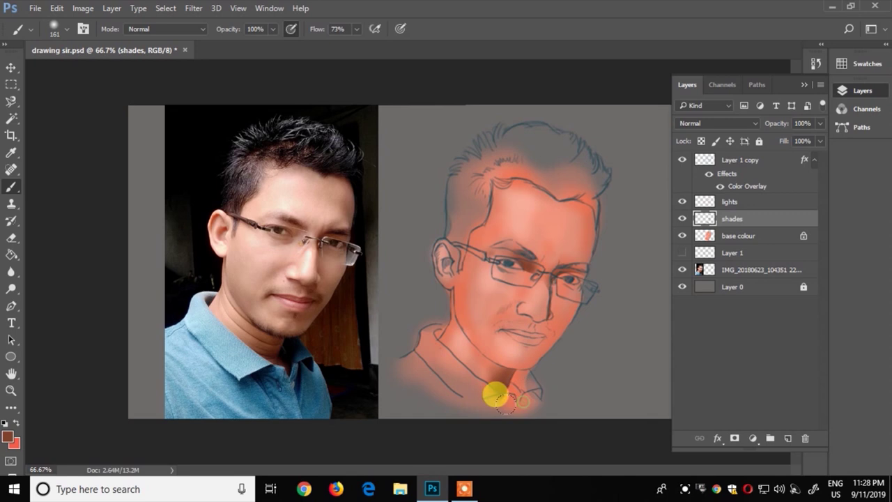
{"action": "left_click", "coordinate": [11, 237]}
{"action": "left_click", "coordinate": [66, 28]}
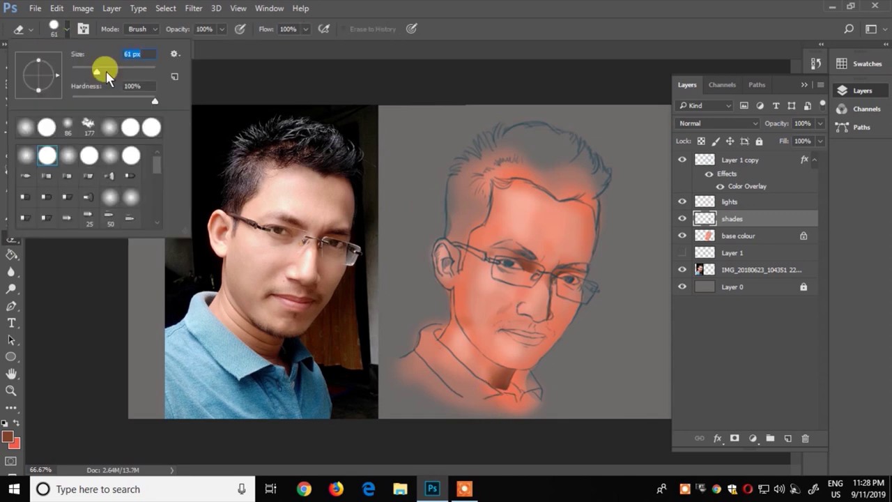
Step: Erase the dark patch under the chin and try Magic Wand face selections on base colour
{"action": "left_click_drag", "start_coordinate": [515, 387], "coordinate": [482, 357]}
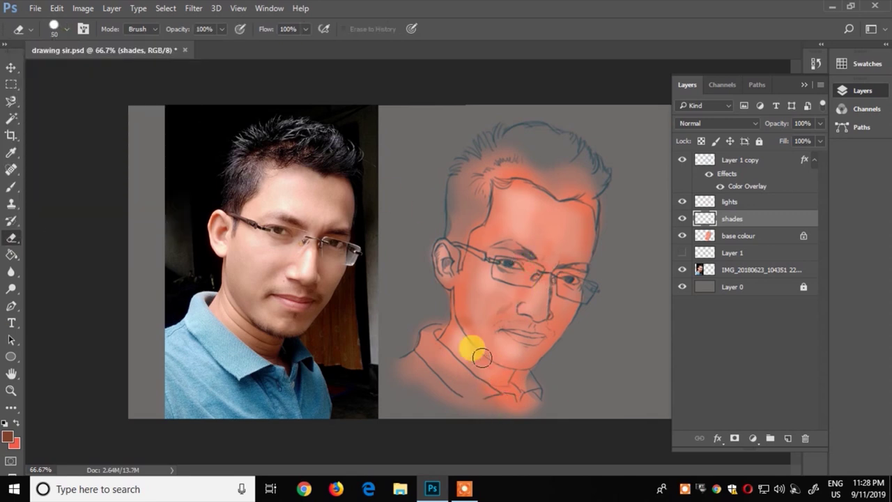
{"action": "left_click", "coordinate": [13, 117]}
{"action": "key", "text": "alt+bracketleft"}
{"action": "left_click", "coordinate": [597, 309]}
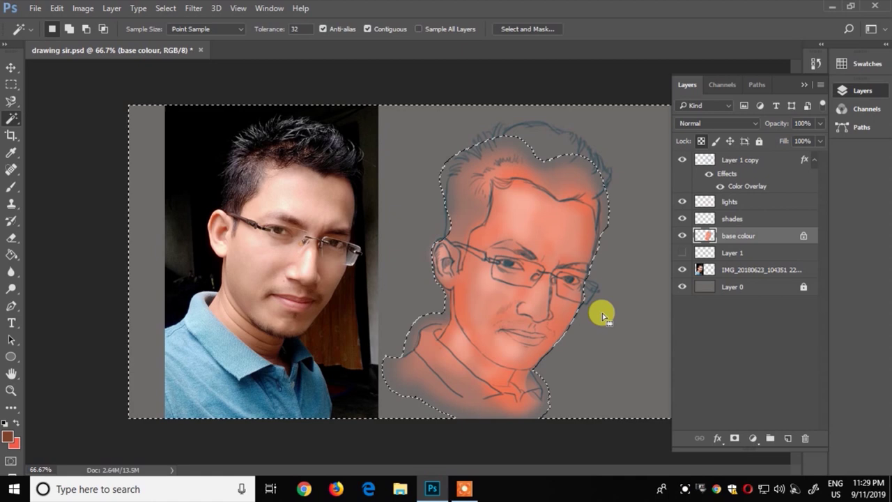
{"action": "key", "text": "alt+bracketright"}
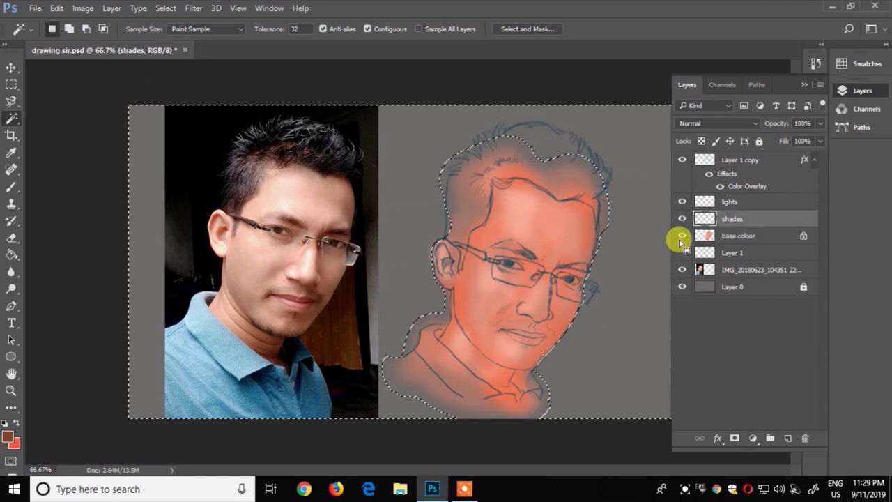
{"action": "key", "text": "alt+bracketleft"}
{"action": "right_click", "coordinate": [631, 279]}
{"action": "left_click", "coordinate": [621, 280]}
{"action": "left_click", "coordinate": [537, 259]}
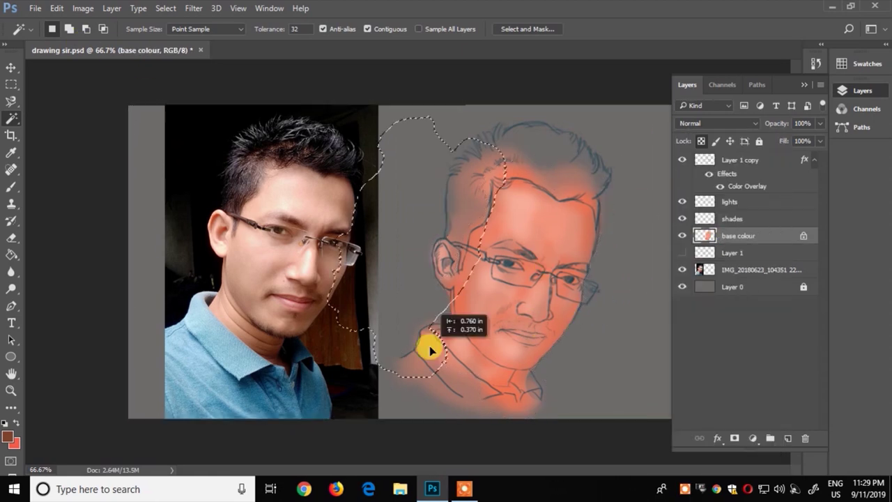
{"action": "left_click", "coordinate": [428, 428]}
{"action": "key", "text": "alt+bracketright"}
Step: Pick deeper red #9f382a, brush a chin stroke on shades, and open brush settings
{"action": "left_click", "coordinate": [8, 438]}
{"action": "left_click_drag", "start_coordinate": [457, 276], "coordinate": [457, 278]}
{"action": "left_click", "coordinate": [392, 160]}
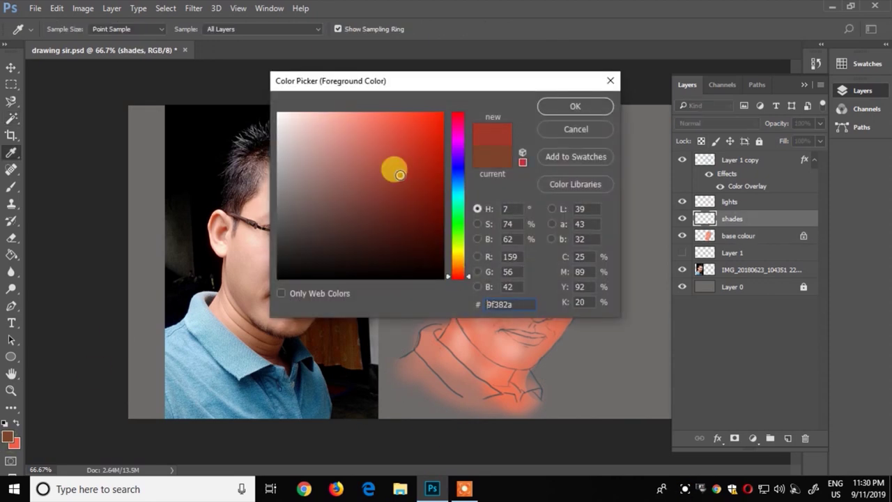
{"action": "left_click", "coordinate": [575, 106]}
{"action": "left_click", "coordinate": [11, 187]}
{"action": "left_click_drag", "start_coordinate": [484, 354], "coordinate": [491, 375]}
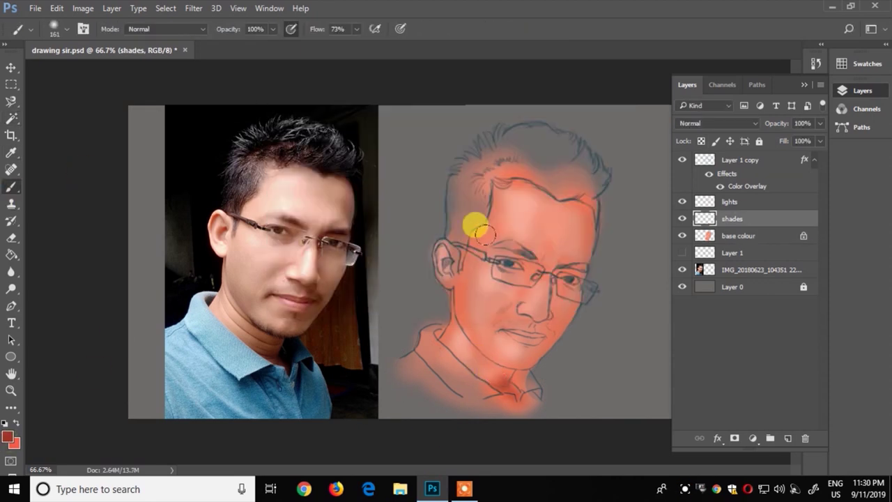
{"action": "left_click", "coordinate": [64, 31]}
{"action": "left_click", "coordinate": [816, 117]}
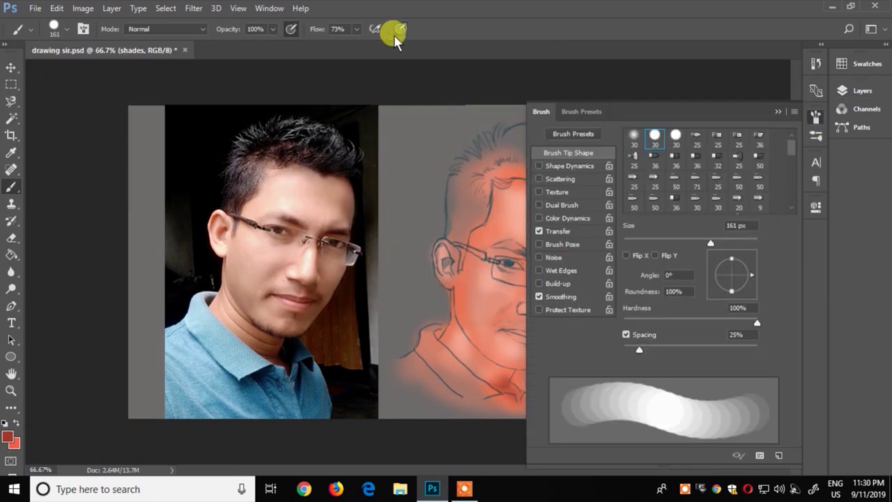
Step: With a 42 px brush, darken shading around the nose bridge, eye and neck up to the brow
{"action": "left_click", "coordinate": [816, 118]}
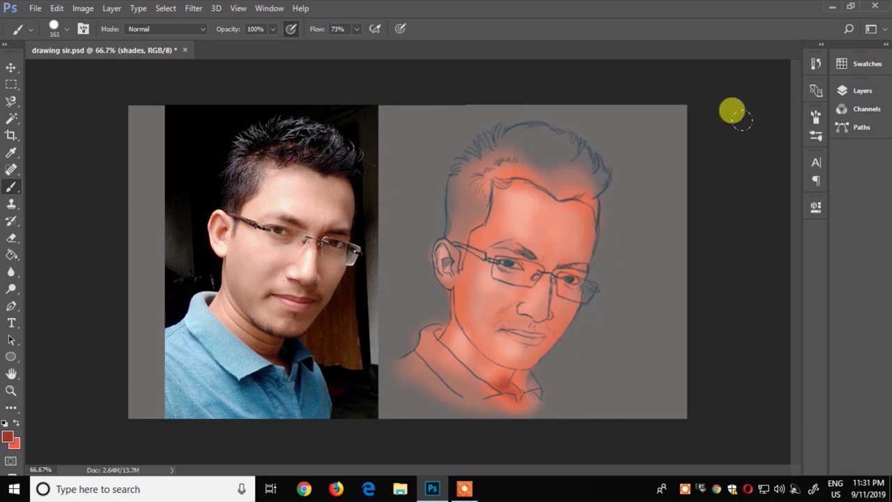
{"action": "scroll", "coordinate": [558, 314], "scroll_direction": "up", "scroll_amount": 2}
{"action": "right_click", "coordinate": [404, 280]}
{"action": "left_click_drag", "start_coordinate": [499, 301], "coordinate": [479, 302]}
{"action": "type", "text": "42"}
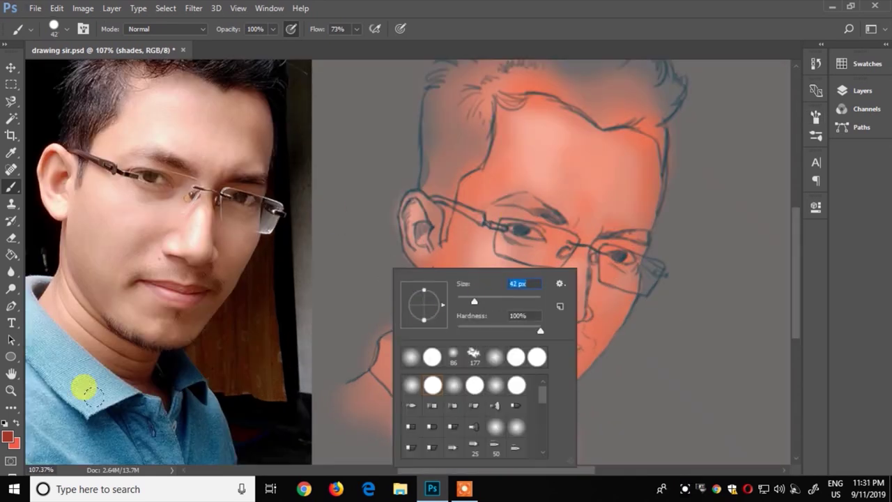
{"action": "key", "text": "Return"}
{"action": "mouse_move", "coordinate": [551, 235]}
{"action": "left_mouse_down"}
{"action": "mouse_move", "coordinate": [582, 239]}
{"action": "mouse_move", "coordinate": [565, 318]}
{"action": "mouse_move", "coordinate": [600, 262]}
{"action": "mouse_move", "coordinate": [576, 321]}
{"action": "mouse_move", "coordinate": [567, 313]}
{"action": "mouse_move", "coordinate": [533, 341]}
{"action": "mouse_move", "coordinate": [564, 359]}
{"action": "mouse_move", "coordinate": [498, 408]}
{"action": "mouse_move", "coordinate": [486, 406]}
{"action": "mouse_move", "coordinate": [491, 378]}
{"action": "mouse_move", "coordinate": [530, 375]}
{"action": "left_mouse_up"}
{"action": "mouse_move", "coordinate": [532, 416]}
{"action": "left_mouse_down"}
{"action": "mouse_move", "coordinate": [567, 370]}
{"action": "mouse_move", "coordinate": [551, 318]}
{"action": "mouse_move", "coordinate": [585, 215]}
{"action": "mouse_move", "coordinate": [555, 290]}
{"action": "mouse_move", "coordinate": [582, 223]}
{"action": "mouse_move", "coordinate": [561, 215]}
{"action": "mouse_move", "coordinate": [582, 331]}
{"action": "mouse_move", "coordinate": [538, 344]}
{"action": "mouse_move", "coordinate": [488, 302]}
{"action": "mouse_move", "coordinate": [522, 299]}
{"action": "mouse_move", "coordinate": [530, 322]}
{"action": "mouse_move", "coordinate": [607, 323]}
{"action": "mouse_move", "coordinate": [562, 353]}
{"action": "mouse_move", "coordinate": [567, 330]}
{"action": "mouse_move", "coordinate": [476, 313]}
{"action": "mouse_move", "coordinate": [487, 279]}
{"action": "mouse_move", "coordinate": [467, 304]}
{"action": "mouse_move", "coordinate": [532, 283]}
{"action": "left_mouse_up"}
Step: Sample a lighter salmon and soften shading on the cheeks, between the eyes and down to the chin
{"action": "left_click", "coordinate": [529, 324], "text": "alt"}
{"action": "left_click_drag", "start_coordinate": [490, 318], "coordinate": [550, 383]}
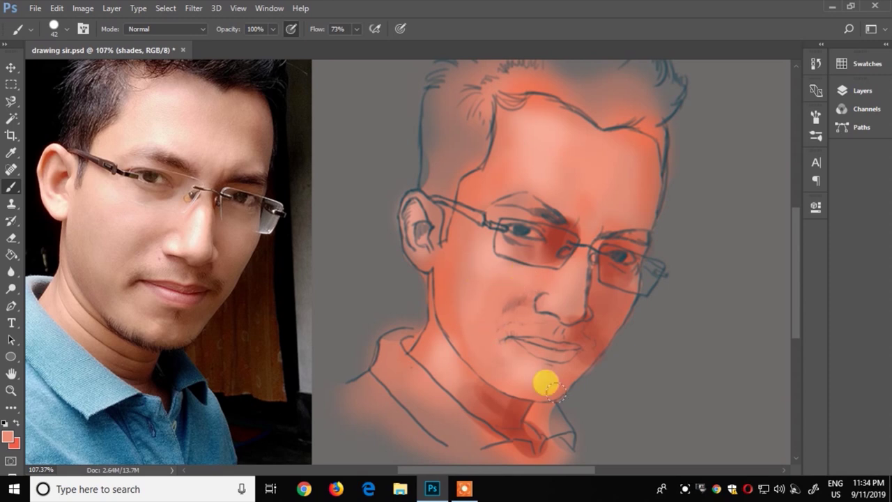
{"action": "left_click", "coordinate": [713, 171]}
{"action": "mouse_move", "coordinate": [583, 332]}
{"action": "left_mouse_down"}
{"action": "mouse_move", "coordinate": [452, 314]}
{"action": "mouse_move", "coordinate": [576, 391]}
{"action": "left_mouse_up"}
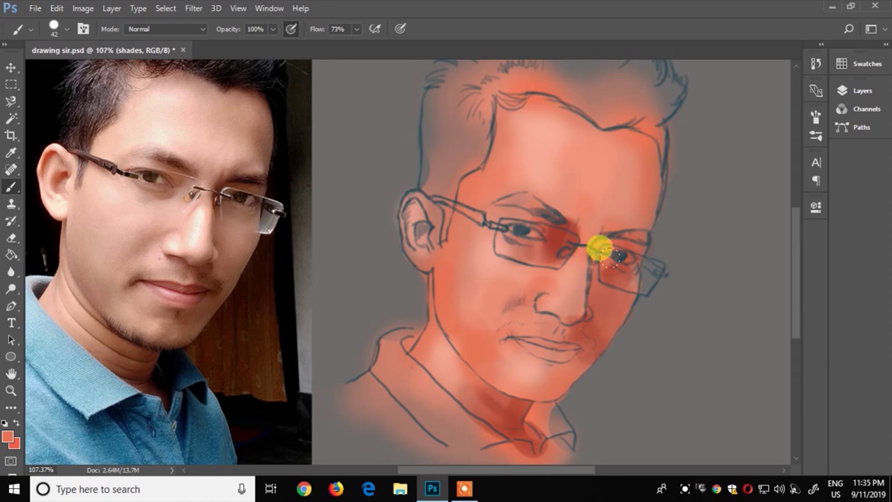
{"action": "left_click_drag", "start_coordinate": [598, 249], "coordinate": [596, 257]}
{"action": "left_click_drag", "start_coordinate": [584, 301], "coordinate": [534, 384]}
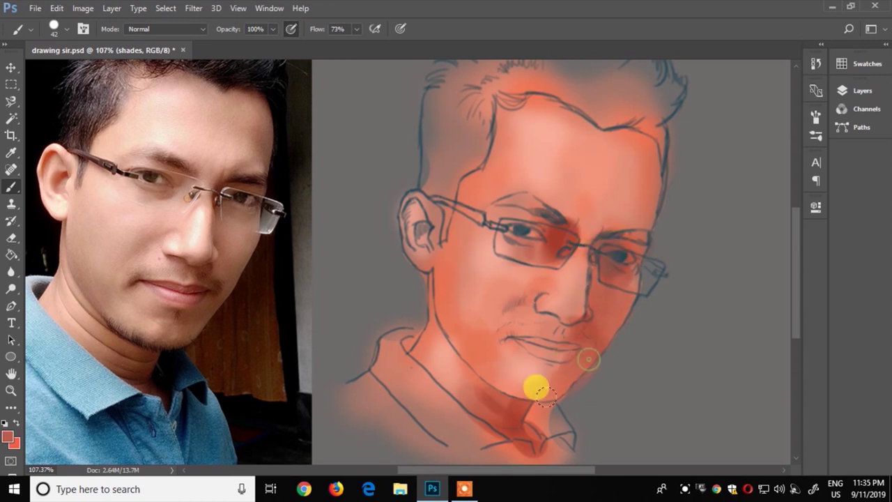
{"action": "left_click_drag", "start_coordinate": [454, 183], "coordinate": [497, 221]}
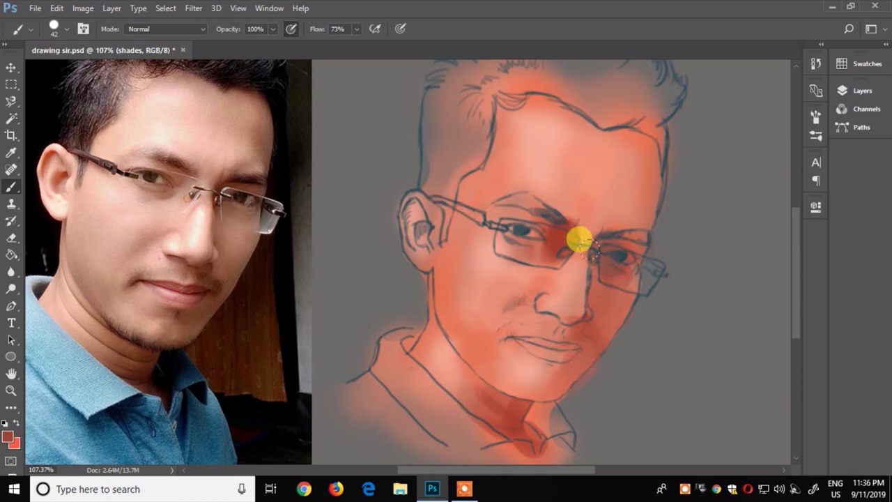
Step: Erase the excess shading down the nose
{"action": "key", "text": "e"}
{"action": "left_click", "coordinate": [67, 28]}
{"action": "left_click", "coordinate": [590, 229]}
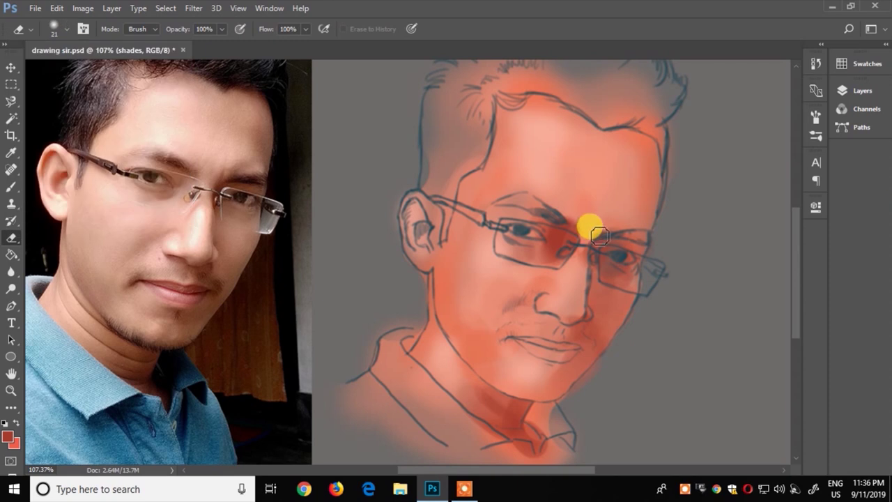
{"action": "mouse_move", "coordinate": [584, 271]}
{"action": "left_mouse_down"}
{"action": "mouse_move", "coordinate": [581, 314]}
{"action": "mouse_move", "coordinate": [548, 313]}
{"action": "left_mouse_up"}
Step: On the lights layer, pick a lighter highlight colour and paint a first light stroke on the face
{"action": "left_click", "coordinate": [846, 98]}
{"action": "left_click", "coordinate": [729, 201]}
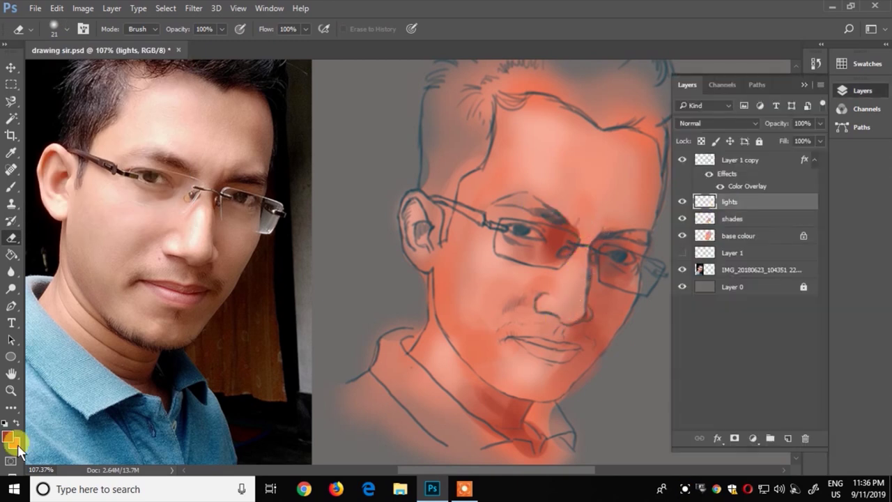
{"action": "left_click", "coordinate": [8, 437]}
{"action": "left_click_drag", "start_coordinate": [338, 118], "coordinate": [310, 120]}
{"action": "left_click", "coordinate": [544, 106]}
{"action": "key", "text": "b"}
{"action": "left_click_drag", "start_coordinate": [498, 279], "coordinate": [532, 287]}
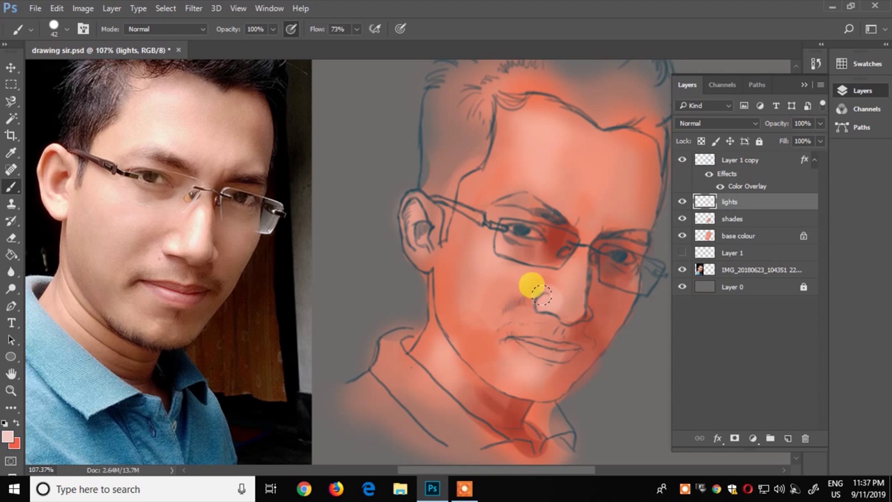
Step: Highlight the nose bridge with a 14 px brush, the left cheek at 25 px, then reinforce the nose at 12 px
{"action": "right_click", "coordinate": [562, 287]}
{"action": "left_click", "coordinate": [542, 309]}
{"action": "right_click", "coordinate": [548, 299]}
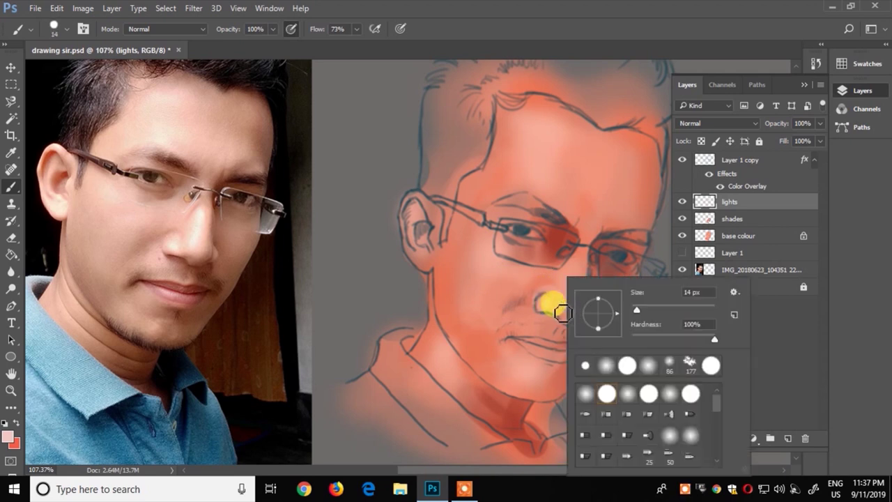
{"action": "left_click", "coordinate": [590, 283]}
{"action": "left_click_drag", "start_coordinate": [590, 284], "coordinate": [572, 312]}
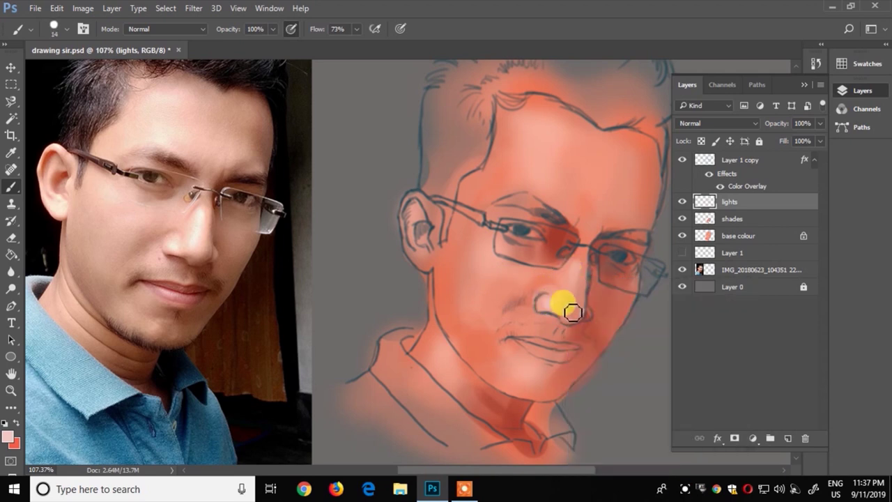
{"action": "right_click", "coordinate": [481, 259]}
{"action": "left_click_drag", "start_coordinate": [508, 282], "coordinate": [513, 283]}
{"action": "mouse_move", "coordinate": [488, 244]}
{"action": "left_mouse_down"}
{"action": "mouse_move", "coordinate": [496, 275]}
{"action": "mouse_move", "coordinate": [550, 258]}
{"action": "left_mouse_up"}
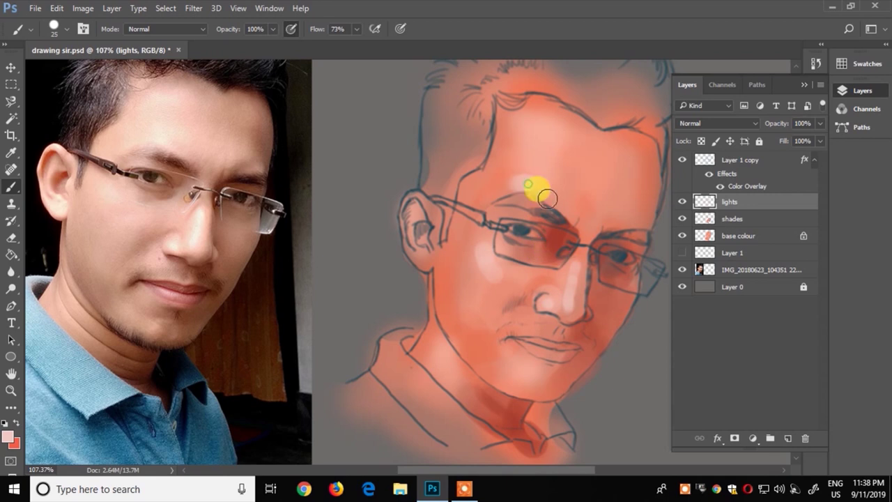
{"action": "right_click", "coordinate": [530, 375]}
{"action": "key", "text": "Return"}
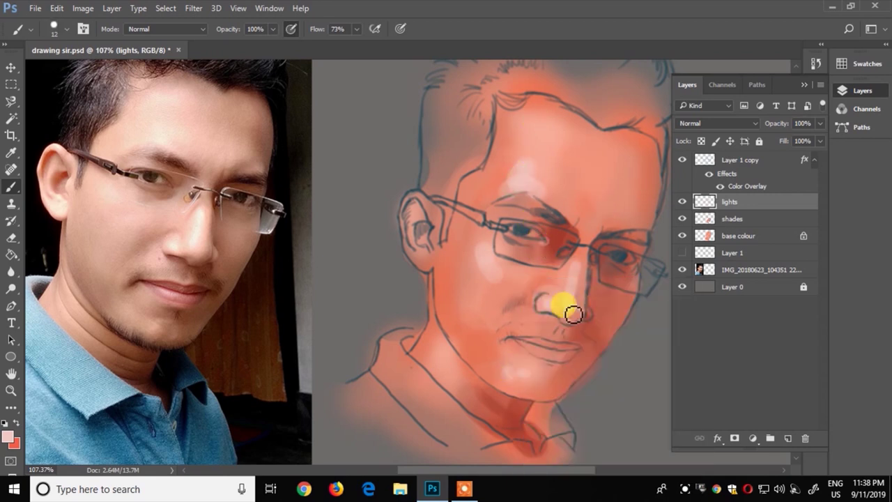
{"action": "left_click_drag", "start_coordinate": [574, 251], "coordinate": [569, 314]}
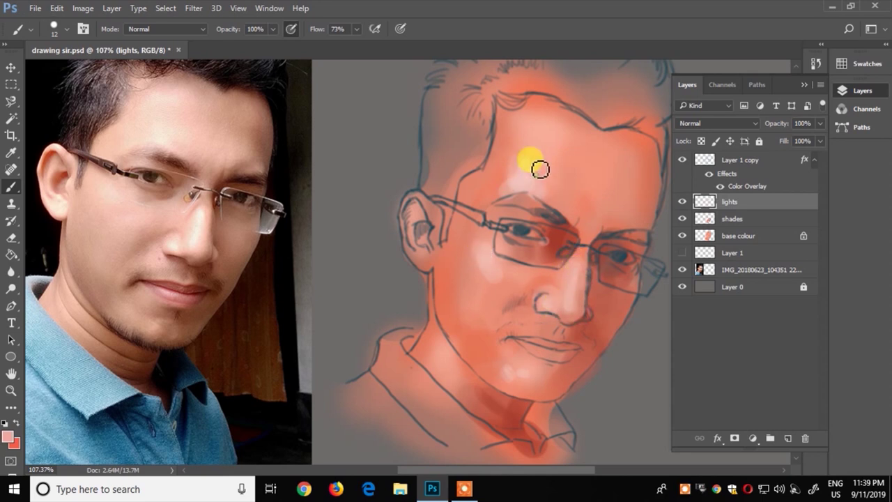
Step: Sample a colour from the painting and set the brush size to 15 px
{"action": "key", "text": "alt"}
{"action": "key", "text": "alt"}
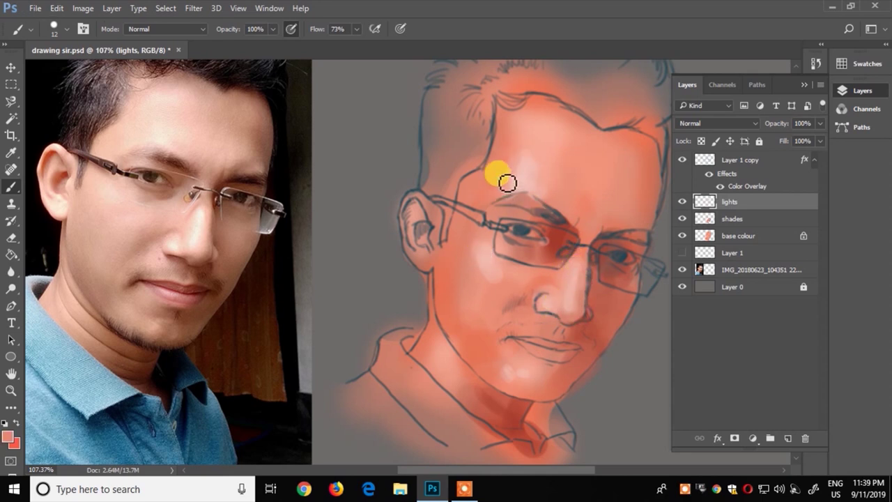
{"action": "right_click", "coordinate": [635, 209]}
{"action": "left_click_drag", "start_coordinate": [715, 241], "coordinate": [713, 241]}
{"action": "left_click", "coordinate": [608, 200]}
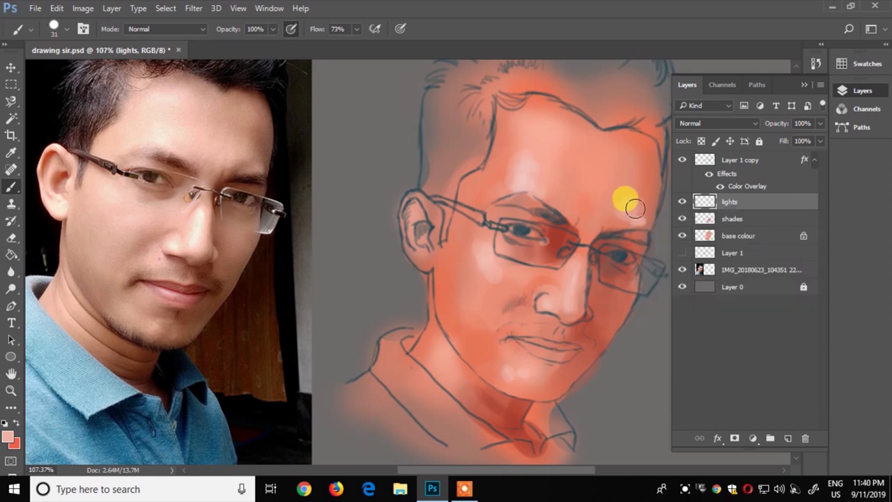
{"action": "right_click", "coordinate": [607, 209]}
{"action": "type", "text": "15"}
{"action": "key", "text": "Return"}
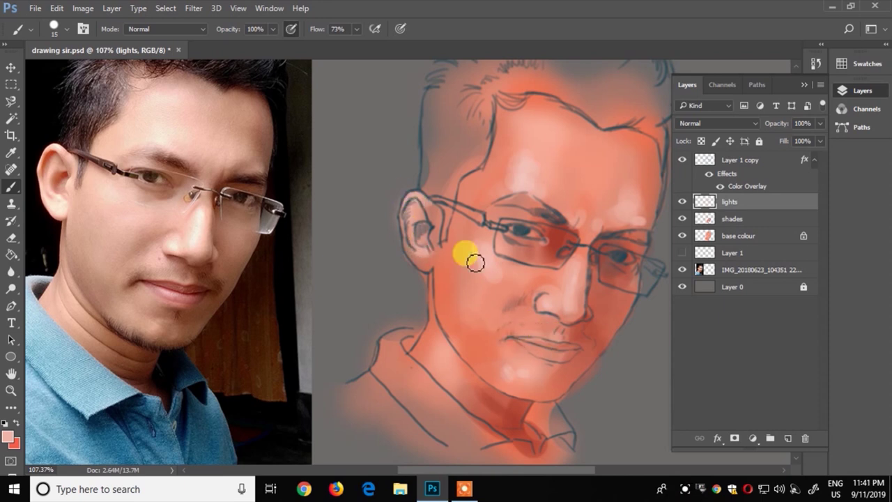
Step: Add faint highlights along the neck, forehead, brow, right cheek to chin, and below the ear
{"action": "left_click_drag", "start_coordinate": [470, 391], "coordinate": [439, 365]}
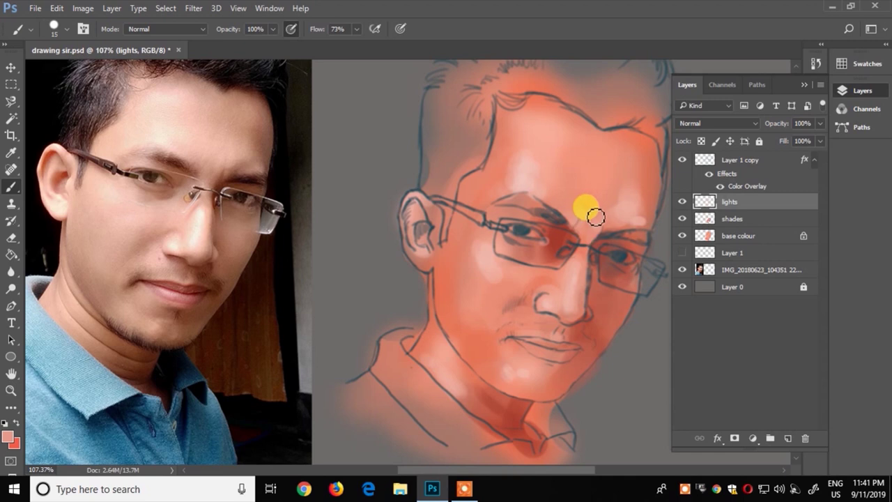
{"action": "mouse_move", "coordinate": [597, 216]}
{"action": "left_mouse_down"}
{"action": "mouse_move", "coordinate": [620, 216]}
{"action": "mouse_move", "coordinate": [551, 189]}
{"action": "mouse_move", "coordinate": [501, 232]}
{"action": "left_mouse_up"}
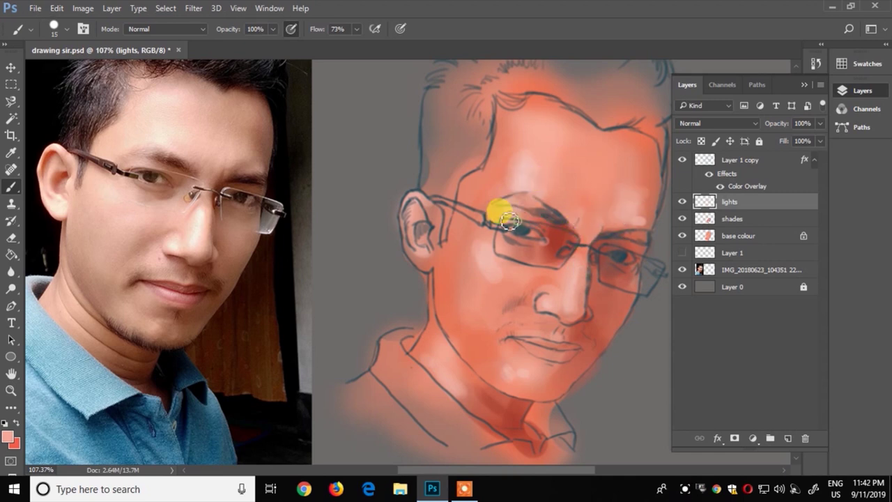
{"action": "left_click_drag", "start_coordinate": [495, 199], "coordinate": [507, 269]}
{"action": "left_click_drag", "start_coordinate": [620, 285], "coordinate": [512, 357]}
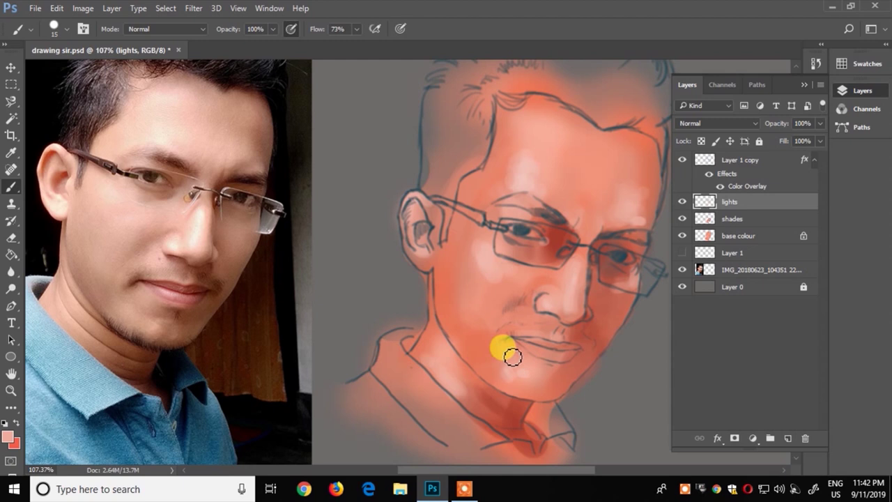
{"action": "left_click_drag", "start_coordinate": [455, 373], "coordinate": [435, 272]}
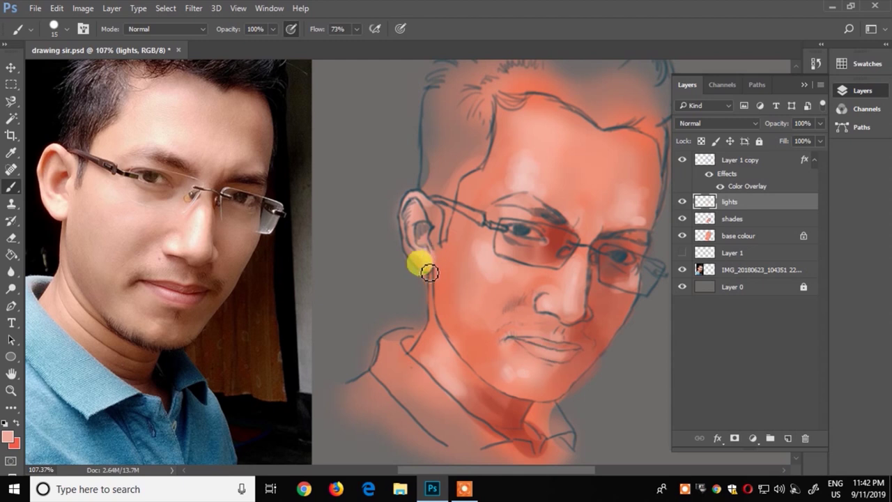
{"action": "right_click", "coordinate": [613, 315]}
{"action": "left_click", "coordinate": [610, 289]}
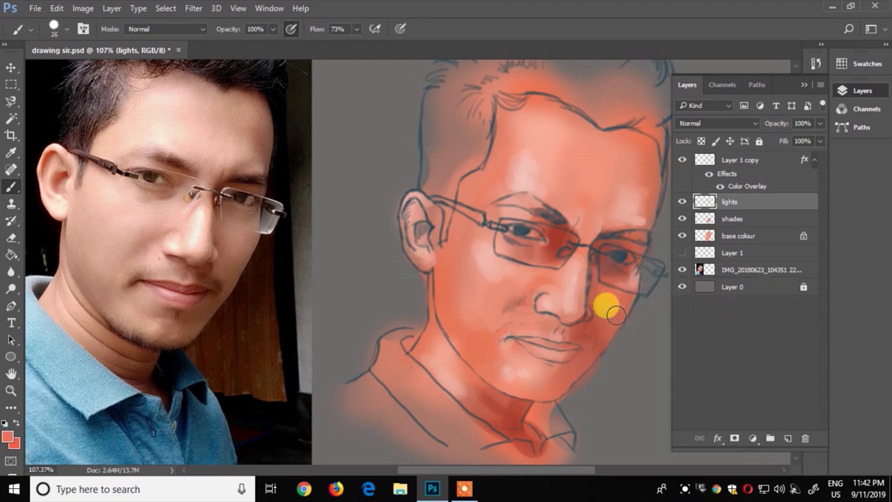
{"action": "left_click", "coordinate": [732, 237]}
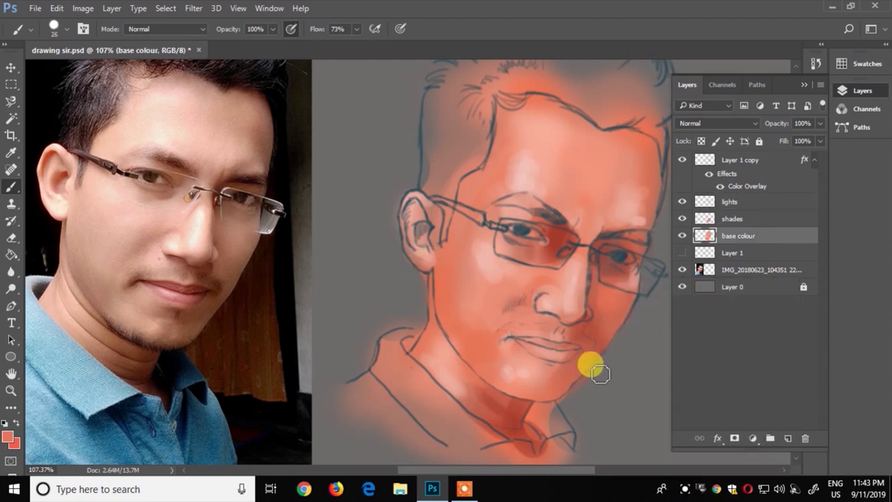
Step: Brush base colour beside the neck and add shading near the left eye, nose, cheek and jaw
{"action": "left_click", "coordinate": [726, 222]}
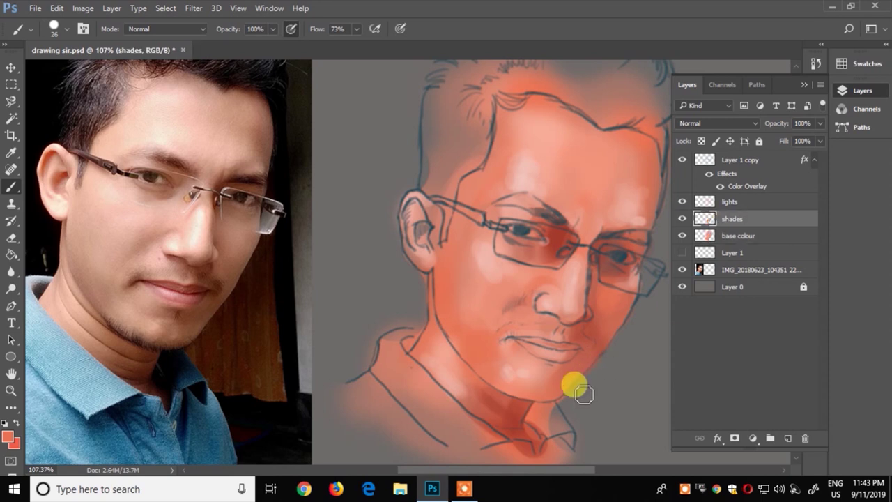
{"action": "key", "text": "alt+bracketleft"}
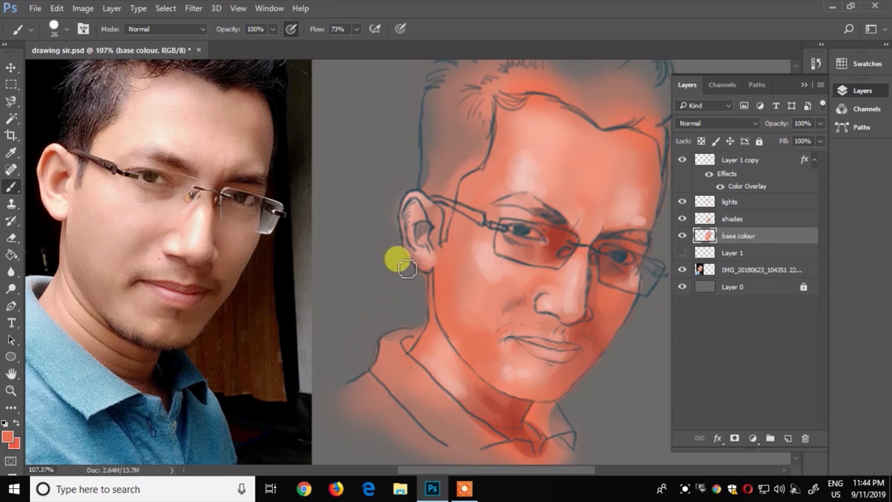
{"action": "left_click_drag", "start_coordinate": [393, 315], "coordinate": [424, 326]}
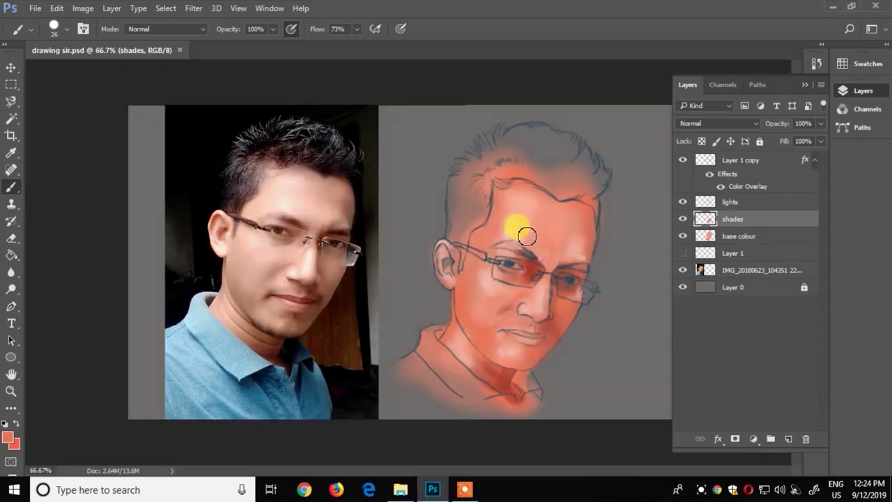
{"action": "mouse_move", "coordinate": [471, 262]}
{"action": "left_mouse_down"}
{"action": "mouse_move", "coordinate": [488, 272]}
{"action": "mouse_move", "coordinate": [469, 288]}
{"action": "mouse_move", "coordinate": [528, 309]}
{"action": "mouse_move", "coordinate": [462, 339]}
{"action": "mouse_move", "coordinate": [464, 314]}
{"action": "mouse_move", "coordinate": [474, 342]}
{"action": "mouse_move", "coordinate": [501, 342]}
{"action": "left_mouse_up"}
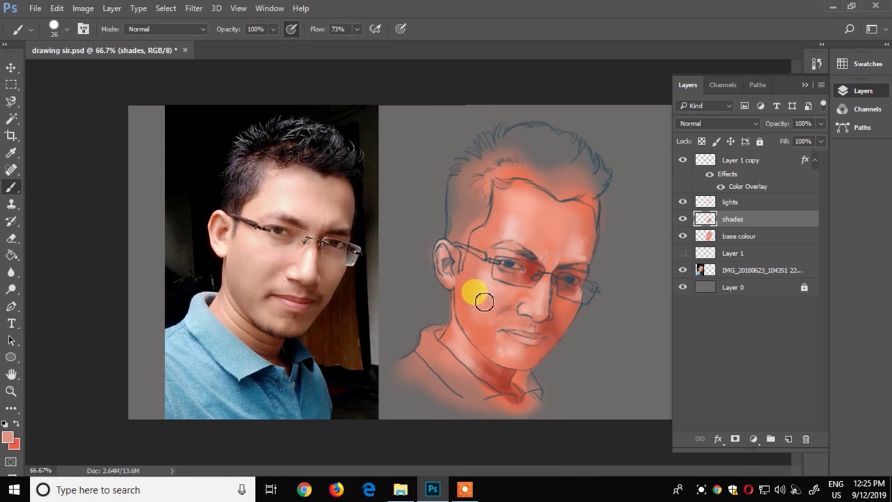
{"action": "mouse_move", "coordinate": [502, 305]}
{"action": "left_mouse_down"}
{"action": "mouse_move", "coordinate": [572, 363]}
{"action": "mouse_move", "coordinate": [543, 262]}
{"action": "mouse_move", "coordinate": [547, 318]}
{"action": "mouse_move", "coordinate": [558, 330]}
{"action": "mouse_move", "coordinate": [597, 284]}
{"action": "mouse_move", "coordinate": [497, 287]}
{"action": "mouse_move", "coordinate": [454, 311]}
{"action": "left_mouse_up"}
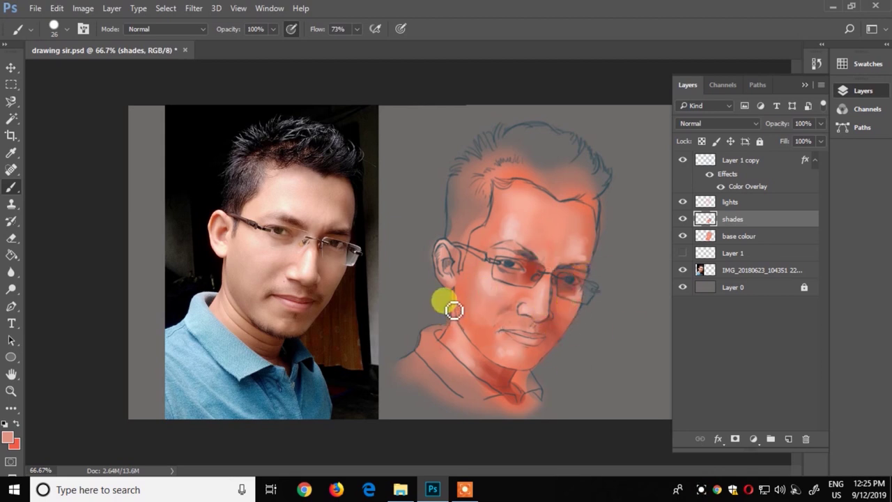
Step: Add a new empty Layer 2 above the lights layer
{"action": "right_click", "coordinate": [448, 318]}
{"action": "left_click", "coordinate": [451, 319]}
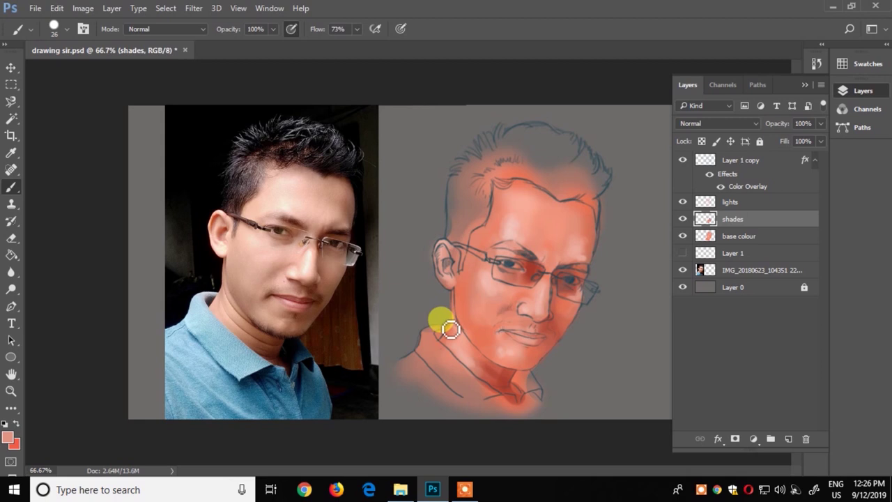
{"action": "left_click", "coordinate": [740, 204]}
{"action": "key", "text": "ctrl+shift+alt+n"}
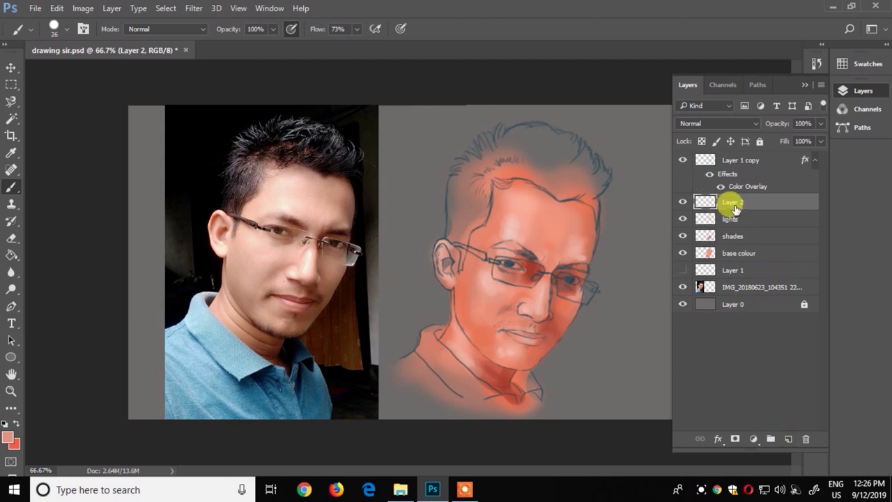
Step: Paint the white of the left eye with a 7 px brush
{"action": "scroll", "coordinate": [453, 199], "scroll_direction": "up", "scroll_amount": 2}
{"action": "scroll", "coordinate": [621, 205], "scroll_direction": "up", "scroll_amount": 2}
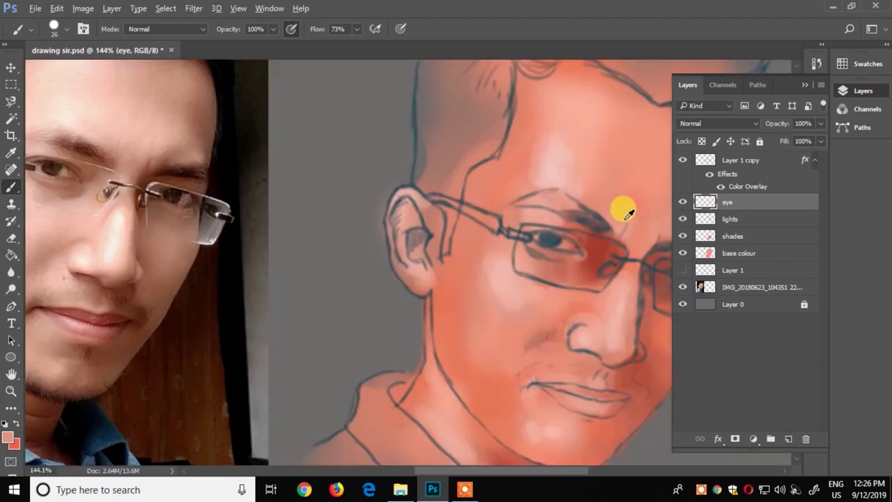
{"action": "scroll", "coordinate": [523, 403], "scroll_direction": "up", "scroll_amount": 2}
{"action": "scroll", "coordinate": [522, 403], "scroll_direction": "right", "scroll_amount": 5}
{"action": "right_click", "coordinate": [258, 279]}
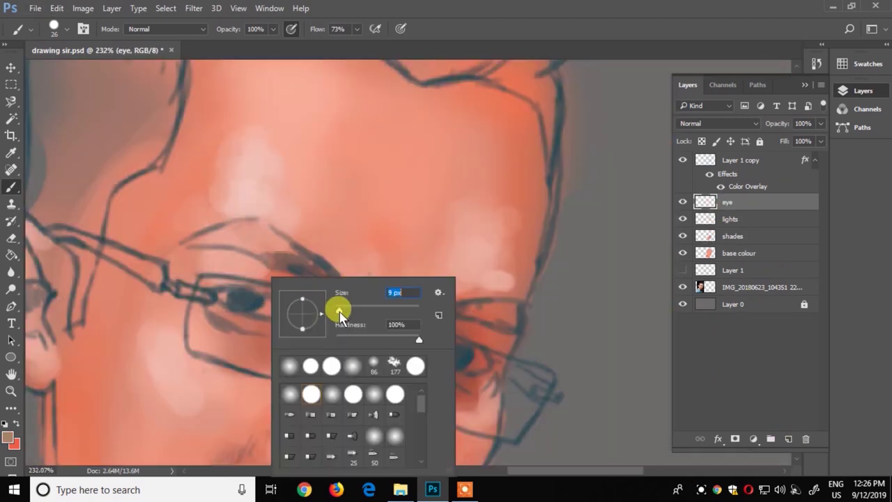
{"action": "key", "text": "Return"}
{"action": "left_click_drag", "start_coordinate": [285, 316], "coordinate": [245, 308]}
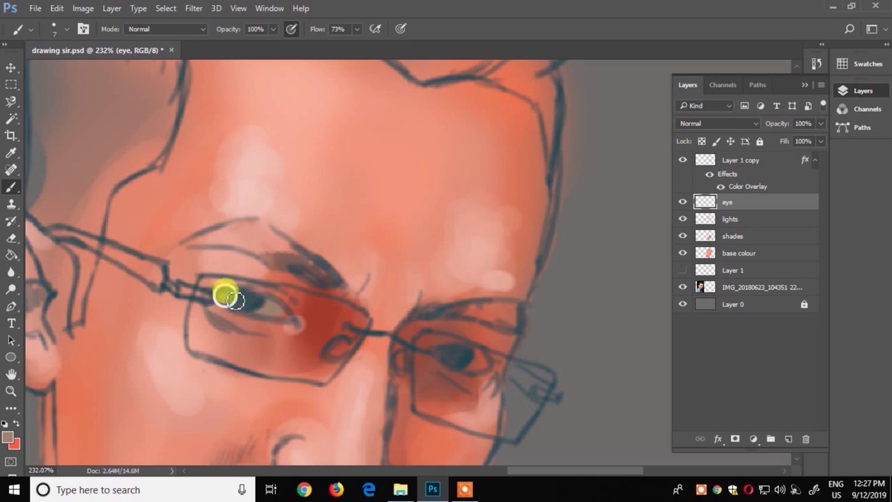
Step: Paint the left iris grey-teal and move the eye layer to the top of the stack
{"action": "left_click", "coordinate": [8, 438]}
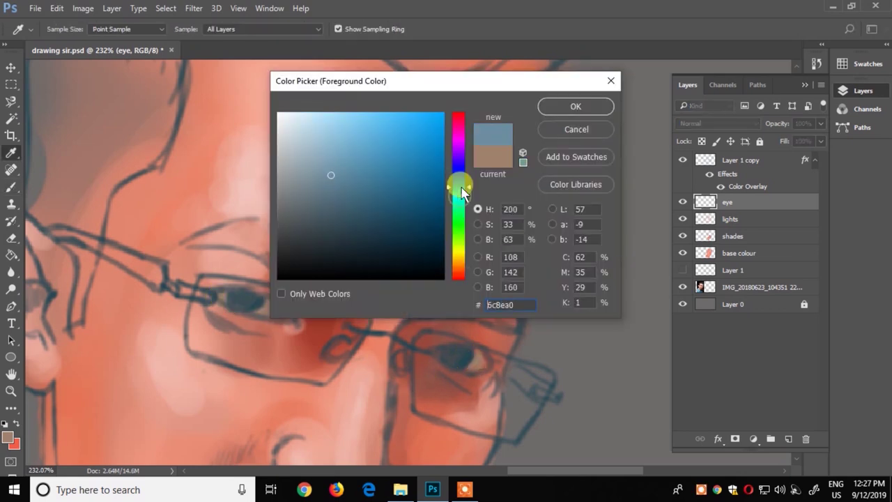
{"action": "left_click_drag", "start_coordinate": [460, 189], "coordinate": [461, 197]}
{"action": "left_click", "coordinate": [311, 170]}
{"action": "key", "text": "Return"}
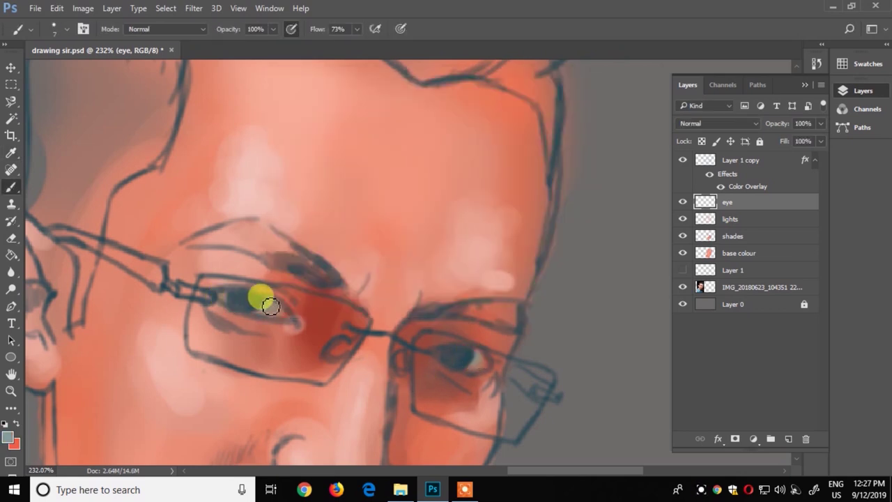
{"action": "left_click_drag", "start_coordinate": [225, 299], "coordinate": [282, 307]}
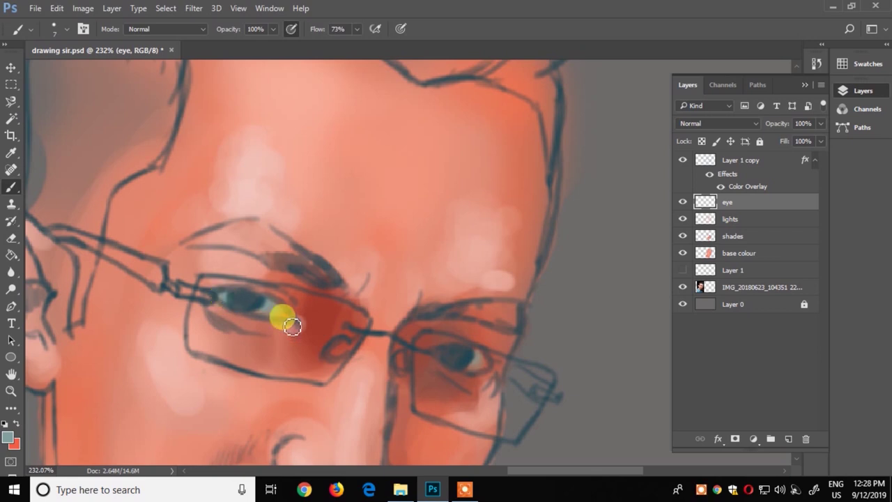
{"action": "left_click_drag", "start_coordinate": [715, 227], "coordinate": [725, 154]}
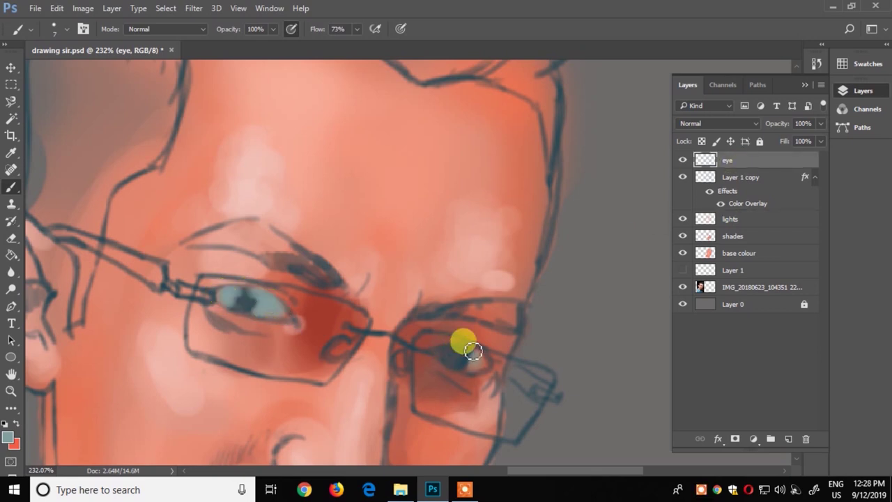
Step: Sample and adjust the hue of the iris colour
{"action": "key", "text": "i"}
{"action": "left_click", "coordinate": [9, 437]}
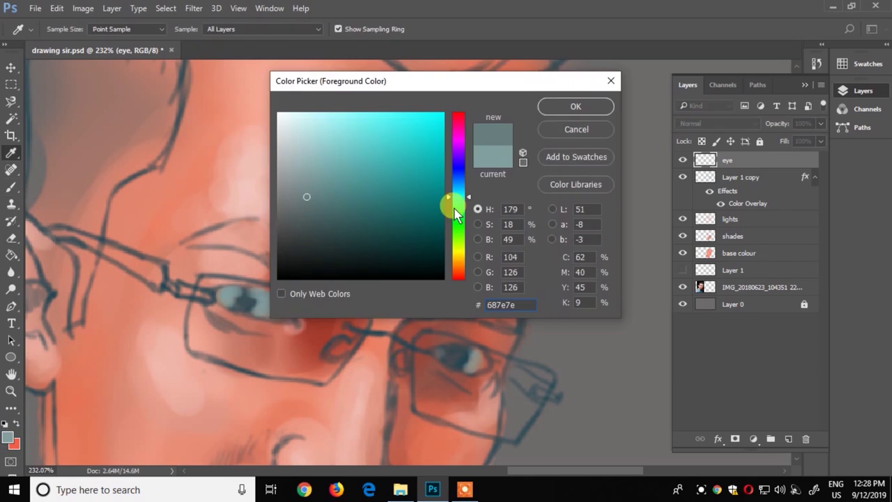
{"action": "left_click_drag", "start_coordinate": [455, 209], "coordinate": [431, 263]}
{"action": "key", "text": "Return"}
{"action": "key", "text": "b"}
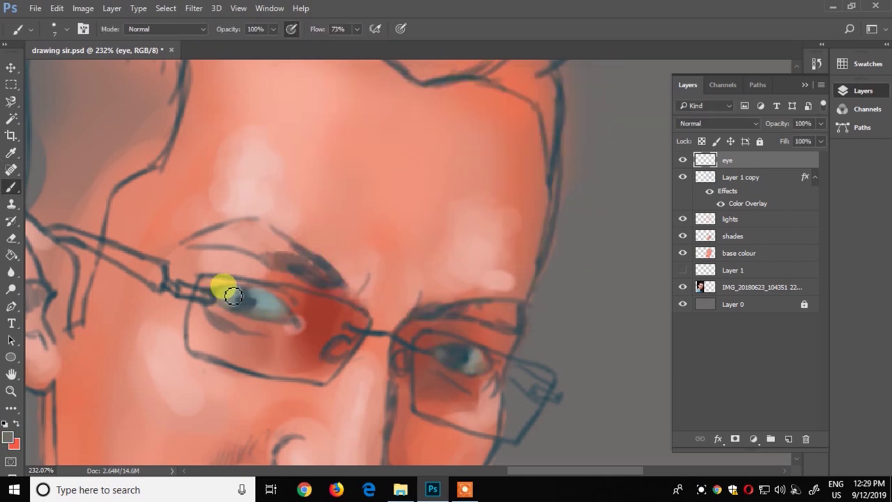
Step: Choose a dark red iris colour and shrink the brush to 5 px
{"action": "left_click", "coordinate": [10, 438]}
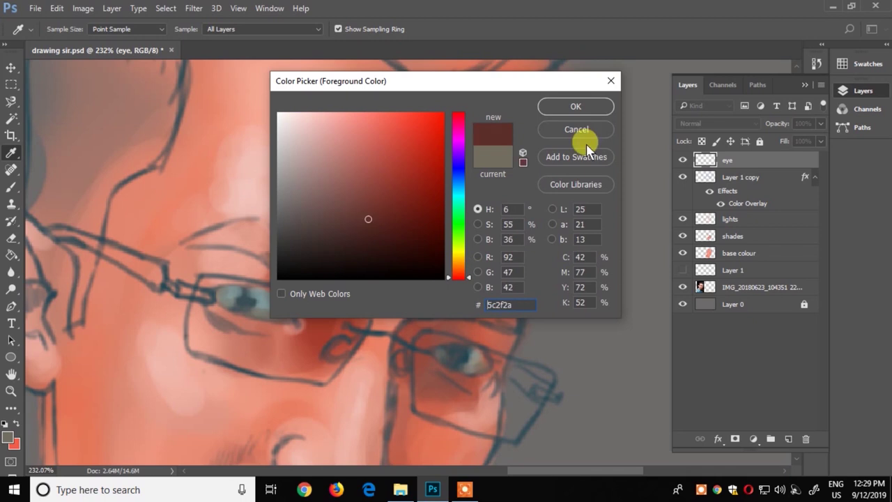
{"action": "left_click", "coordinate": [558, 112]}
{"action": "right_click", "coordinate": [420, 251]}
{"action": "type", "text": "5"}
{"action": "key", "text": "Return"}
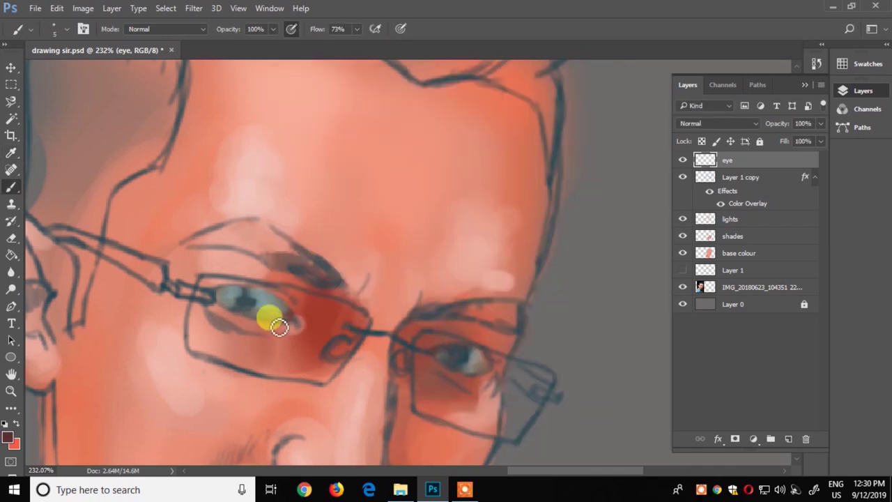
{"action": "left_click", "coordinate": [370, 231]}
{"action": "key", "text": "Return"}
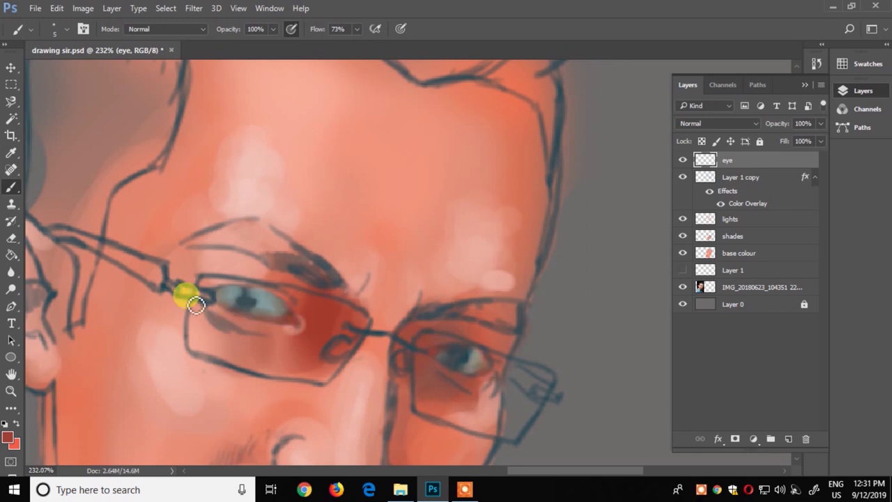
Step: With a dark brown 2 px brush, paint both irises, then hide the sketch lines to check them
{"action": "left_click", "coordinate": [7, 437]}
{"action": "left_click", "coordinate": [394, 243]}
{"action": "key", "text": "Return"}
{"action": "key", "text": "b"}
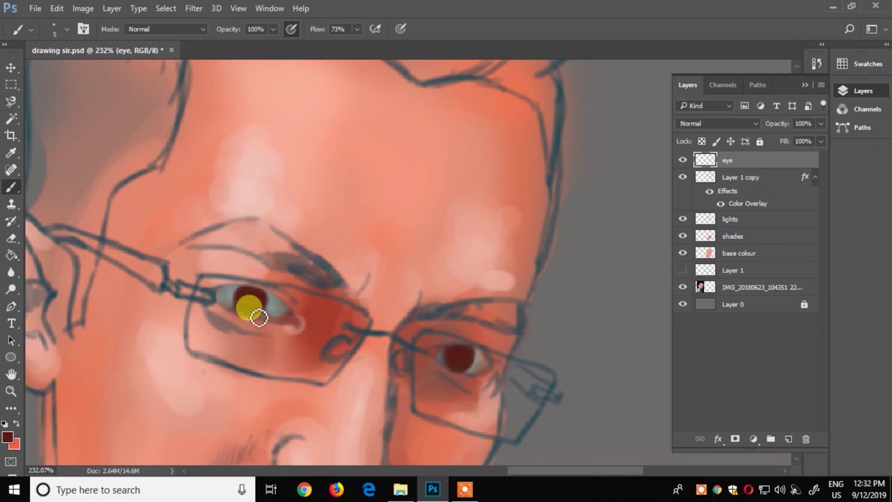
{"action": "right_click", "coordinate": [274, 345]}
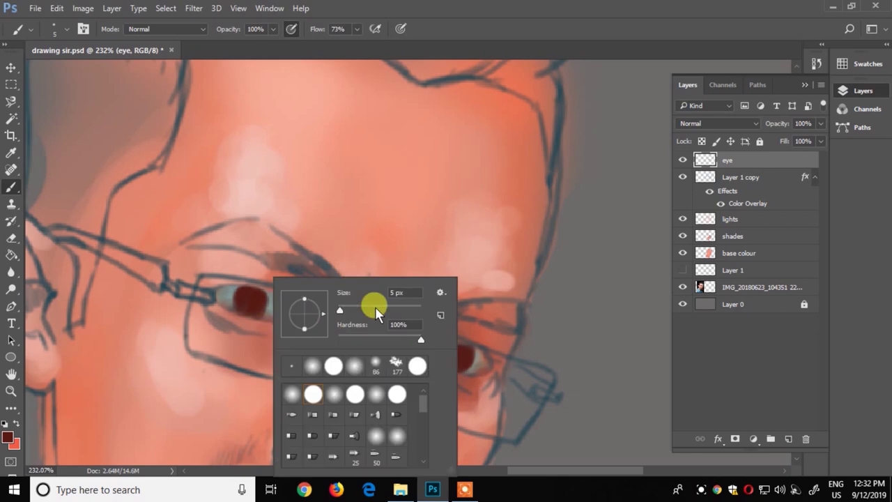
{"action": "left_click_drag", "start_coordinate": [376, 309], "coordinate": [341, 309]}
{"action": "key", "text": "Return"}
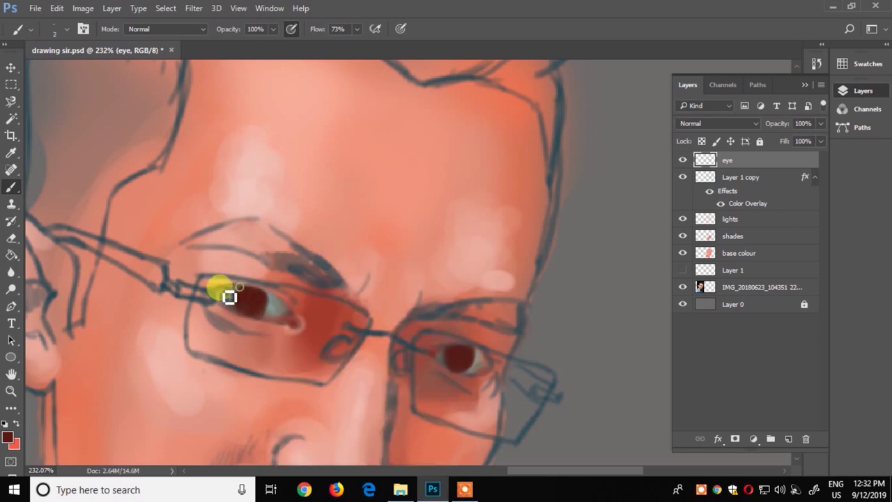
{"action": "mouse_move", "coordinate": [464, 355]}
{"action": "left_mouse_down"}
{"action": "mouse_move", "coordinate": [494, 372]}
{"action": "mouse_move", "coordinate": [437, 370]}
{"action": "mouse_move", "coordinate": [473, 384]}
{"action": "mouse_move", "coordinate": [448, 371]}
{"action": "left_mouse_up"}
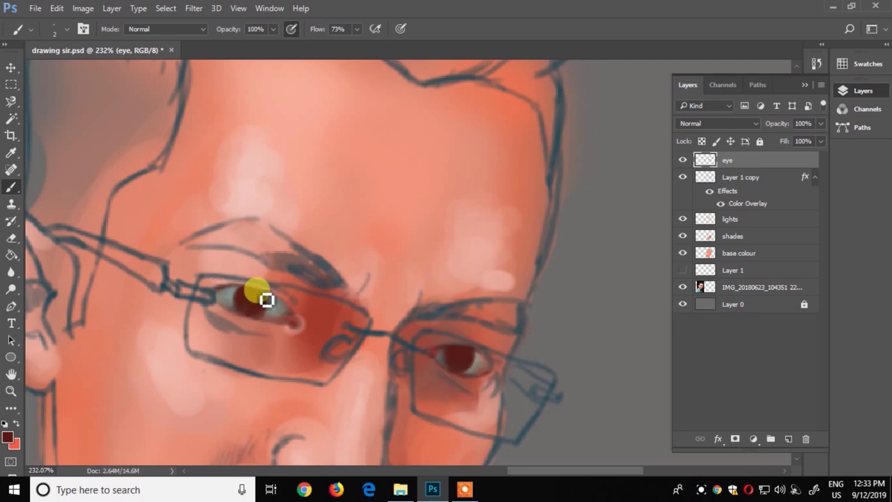
{"action": "mouse_move", "coordinate": [283, 329]}
{"action": "left_mouse_down"}
{"action": "mouse_move", "coordinate": [269, 299]}
{"action": "mouse_move", "coordinate": [233, 295]}
{"action": "mouse_move", "coordinate": [270, 318]}
{"action": "left_mouse_up"}
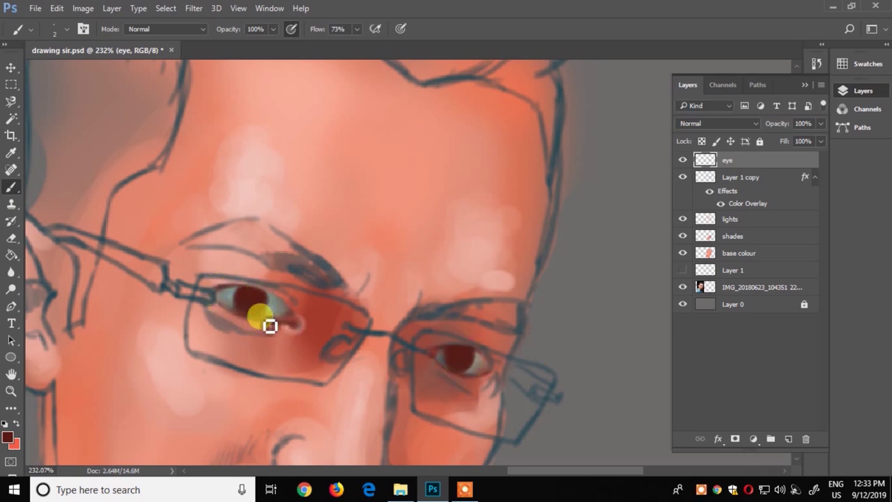
{"action": "left_click", "coordinate": [682, 177]}
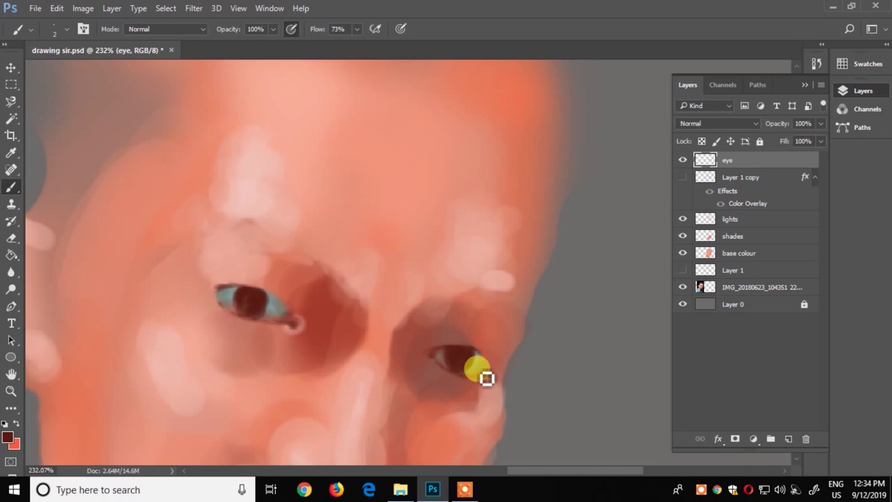
Step: Fit the drawing in view, show the sketch lines again and return to the eye layer
{"action": "key", "text": "ctrl+0"}
{"action": "scroll", "coordinate": [488, 418], "scroll_direction": "up", "scroll_amount": 5}
{"action": "left_click_drag", "start_coordinate": [548, 472], "coordinate": [614, 472]}
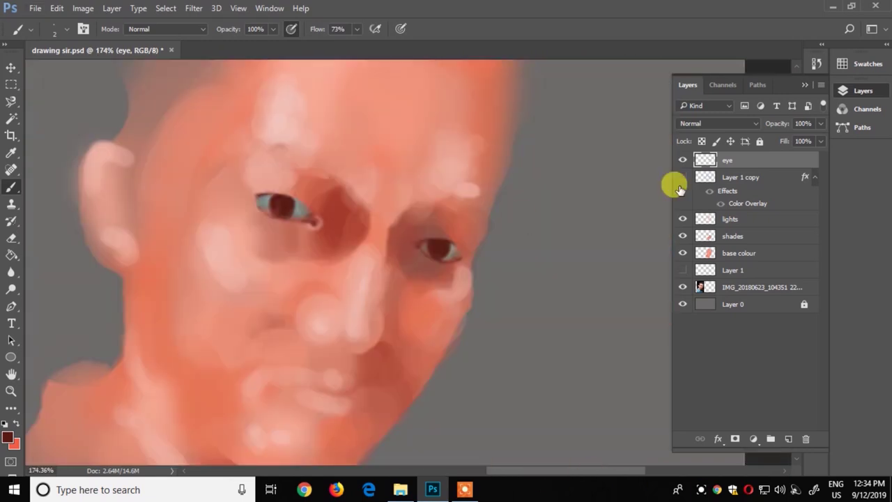
{"action": "left_click", "coordinate": [681, 179]}
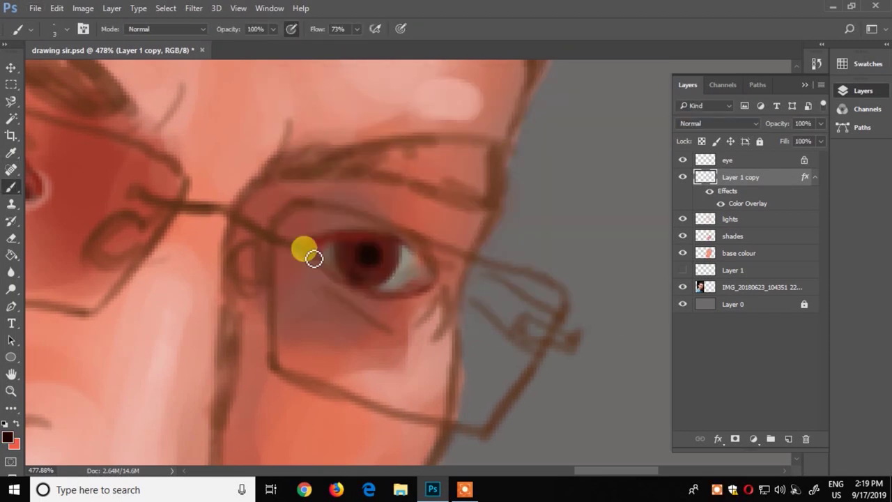
{"action": "key", "text": "alt+bracketright"}
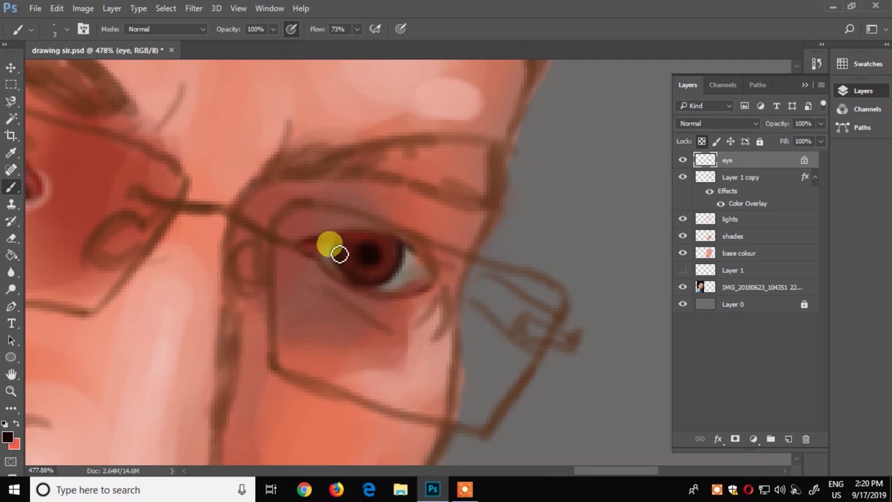
Step: Darken the lower lid and corner of the left eye, then sample a light salmon skin pink
{"action": "left_click", "coordinate": [324, 146]}
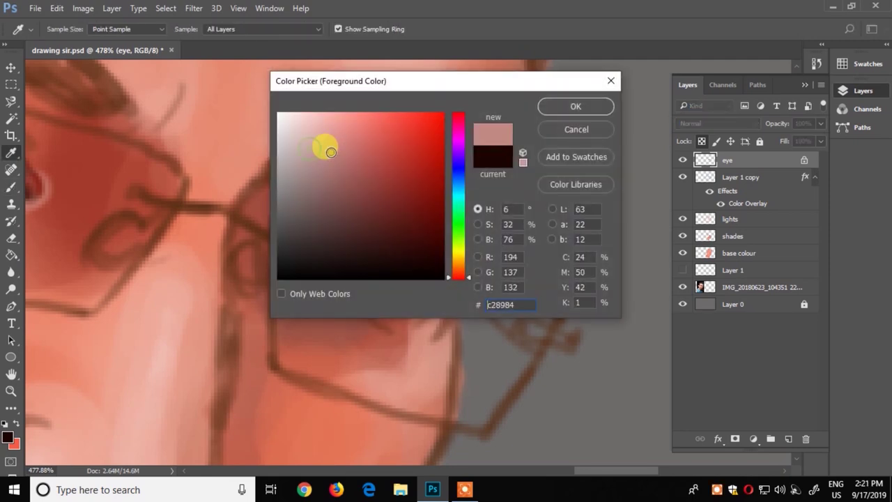
{"action": "key", "text": "Return"}
{"action": "scroll", "coordinate": [392, 258], "scroll_direction": "down", "scroll_amount": 5}
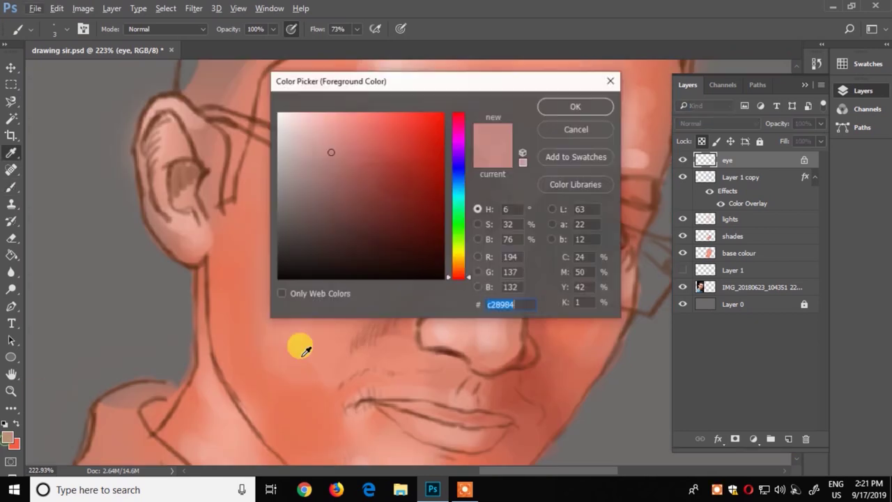
{"action": "key", "text": "Return"}
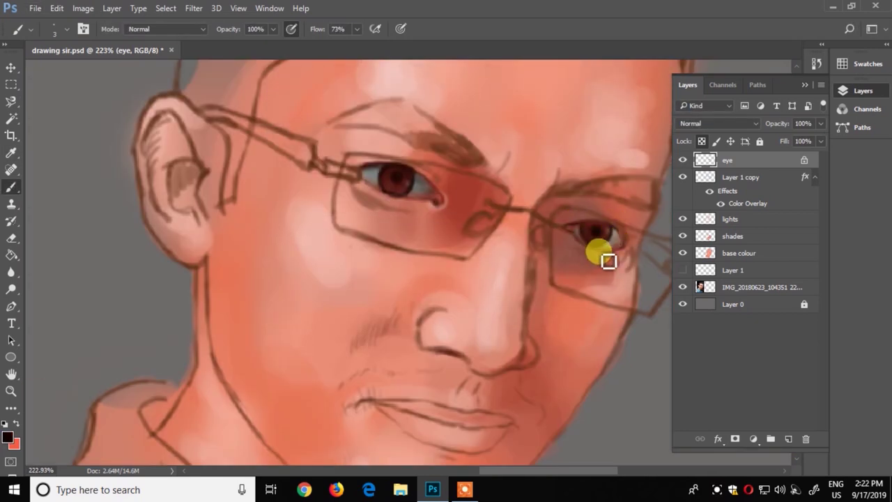
{"action": "left_click_drag", "start_coordinate": [407, 206], "coordinate": [421, 213]}
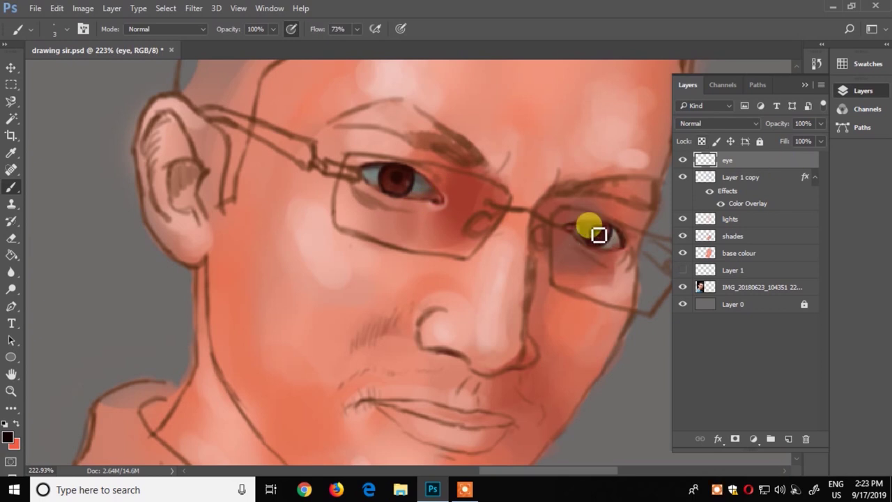
{"action": "left_click", "coordinate": [411, 180], "text": "alt"}
{"action": "left_click", "coordinate": [394, 187]}
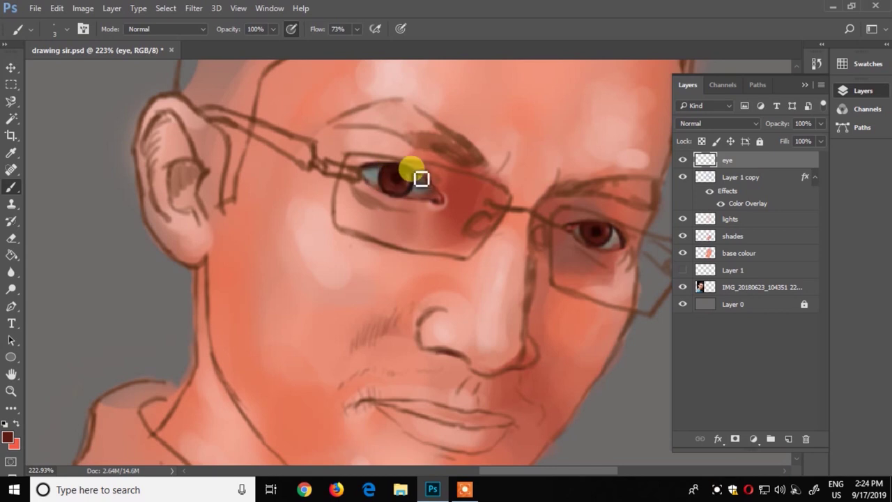
{"action": "right_click", "coordinate": [417, 232]}
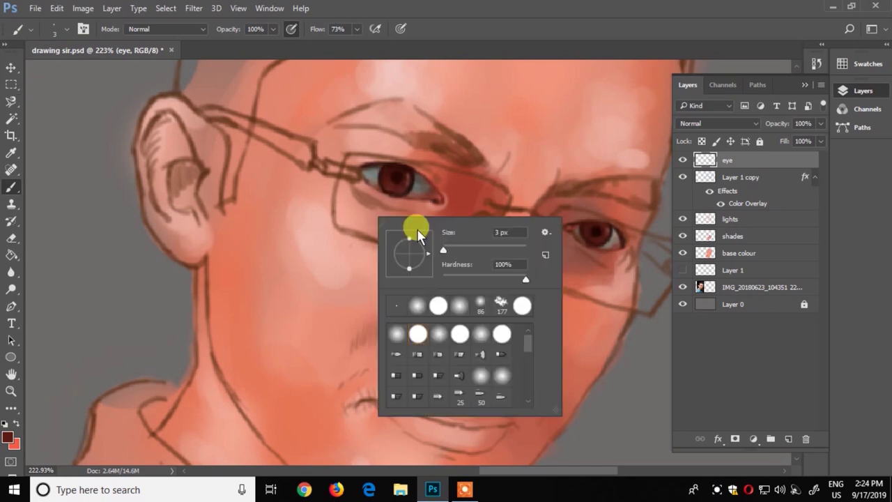
{"action": "key", "text": "Return"}
Step: Add a new layer and reposition Layer 1 copy so it sits just above shades
{"action": "left_click", "coordinate": [788, 438]}
{"action": "key", "text": "s"}
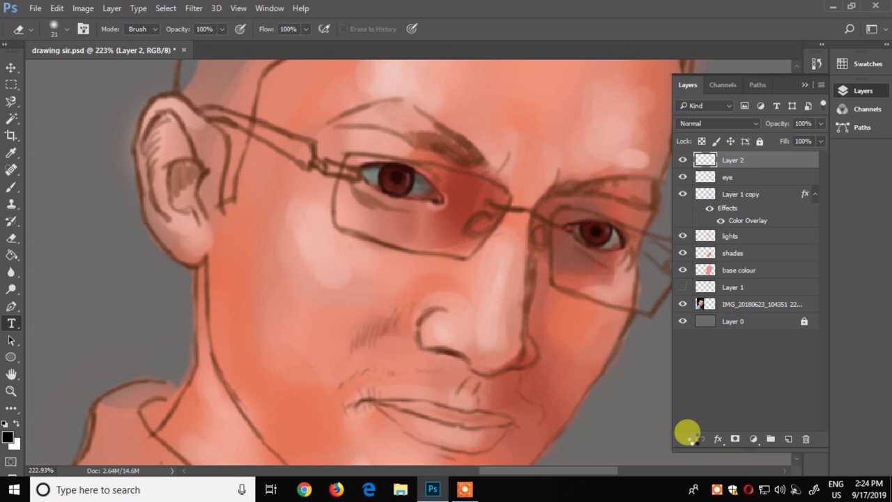
{"action": "left_click_drag", "start_coordinate": [735, 226], "coordinate": [701, 219]}
{"action": "left_click_drag", "start_coordinate": [732, 256], "coordinate": [737, 227]}
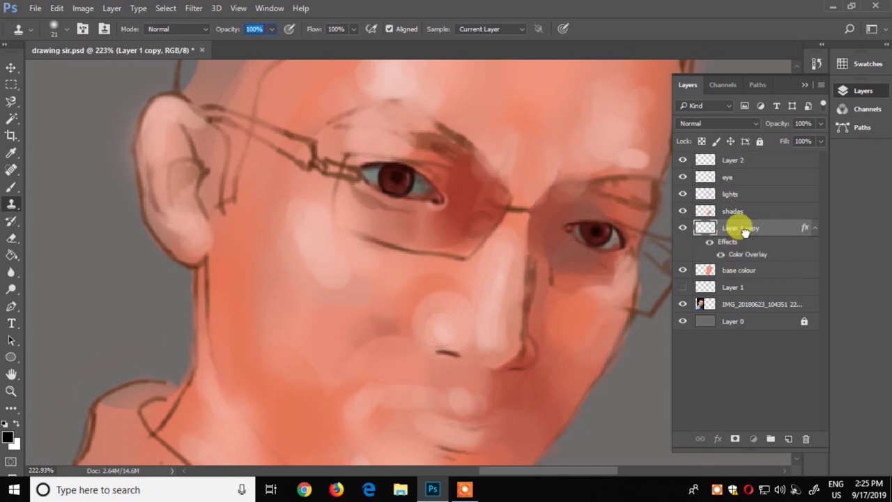
{"action": "key", "text": "ctrl+bracketright"}
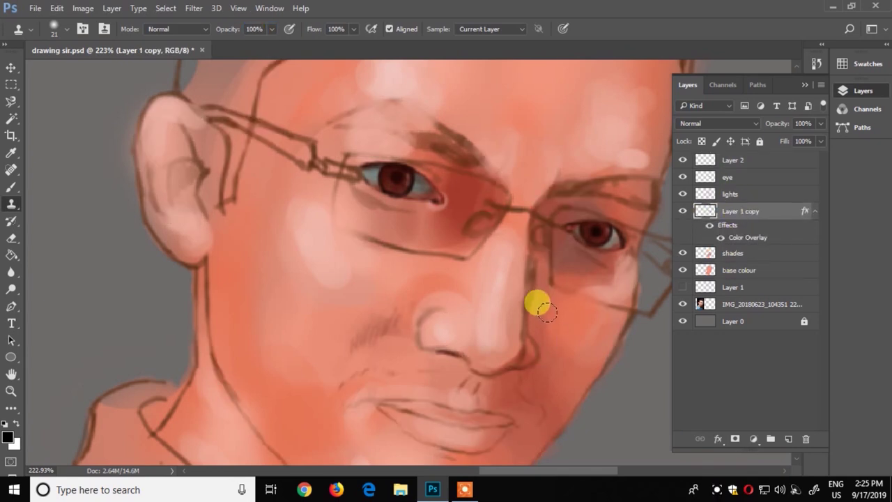
Step: On Layer 2, pick a skin tone and set a 20 px brush with a harder tip
{"action": "left_click", "coordinate": [733, 159]}
{"action": "left_click", "coordinate": [7, 436]}
{"action": "left_click", "coordinate": [541, 342]}
{"action": "key", "text": "Return"}
{"action": "key", "text": "b"}
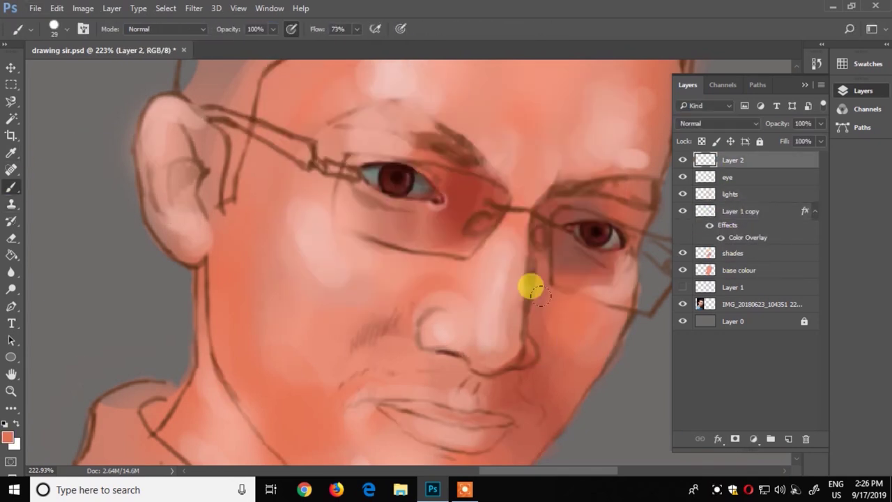
{"action": "right_click", "coordinate": [541, 293]}
{"action": "type", "text": "20"}
{"action": "key", "text": "Return"}
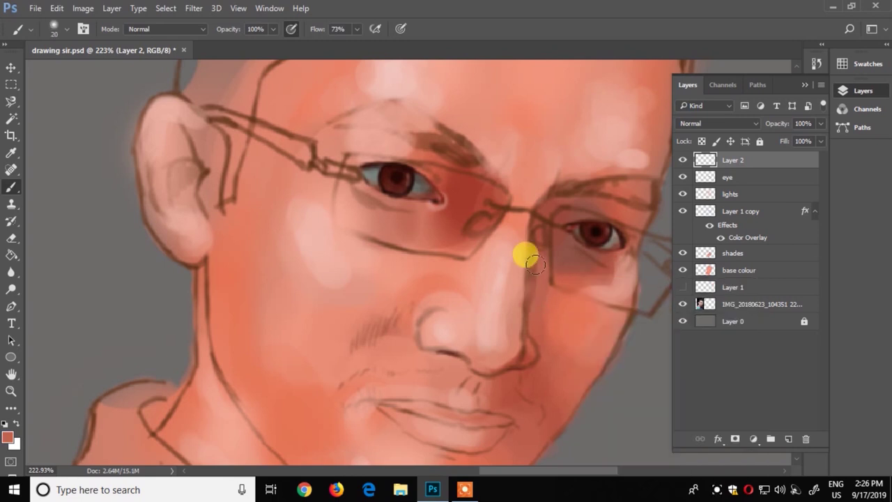
{"action": "key", "text": "super"}
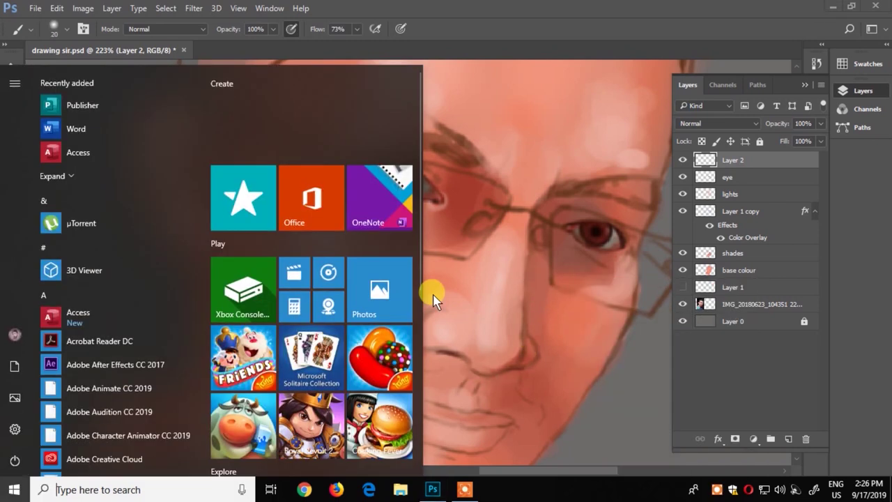
{"action": "key", "text": "super"}
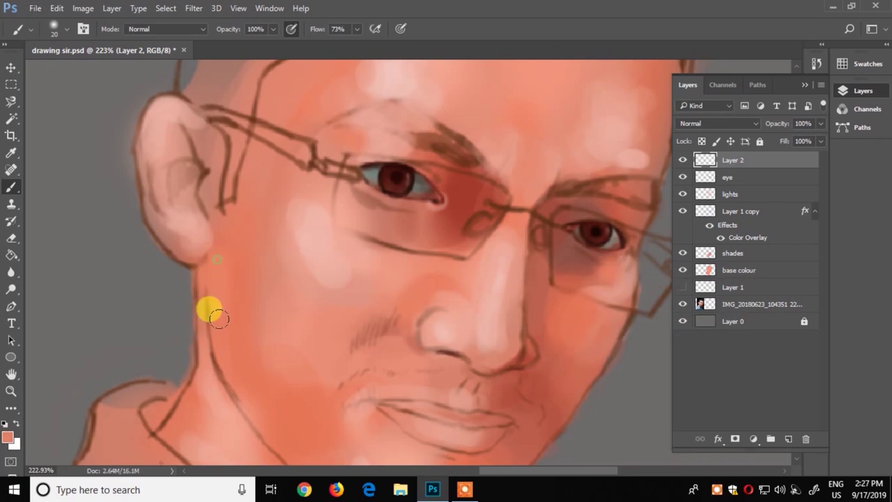
{"action": "right_click", "coordinate": [516, 377]}
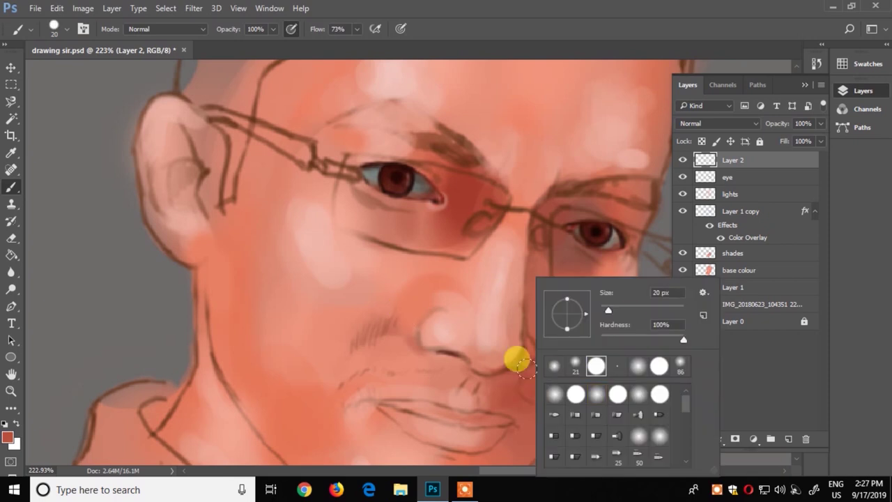
{"action": "key", "text": "Escape"}
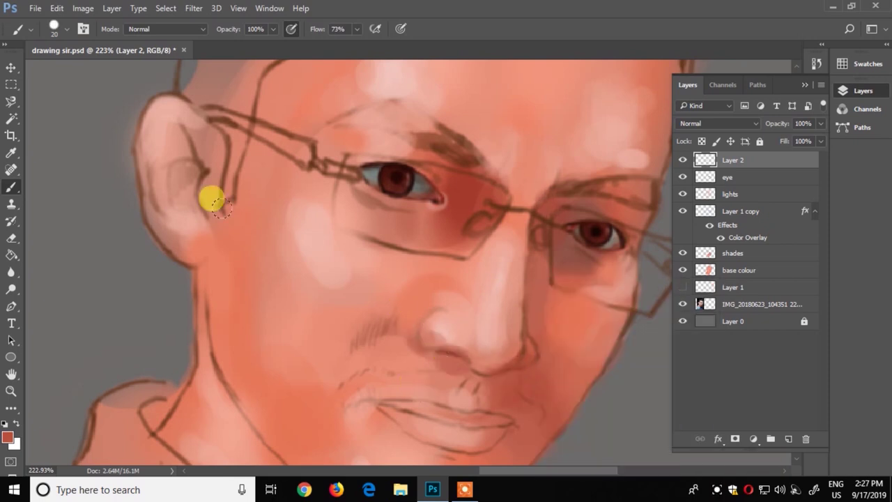
Step: Darken the eyebrow above the right eye with a 4 px brush
{"action": "scroll", "coordinate": [523, 250], "scroll_direction": "down", "scroll_amount": 3}
{"action": "right_click", "coordinate": [528, 265]}
{"action": "key", "text": "Escape"}
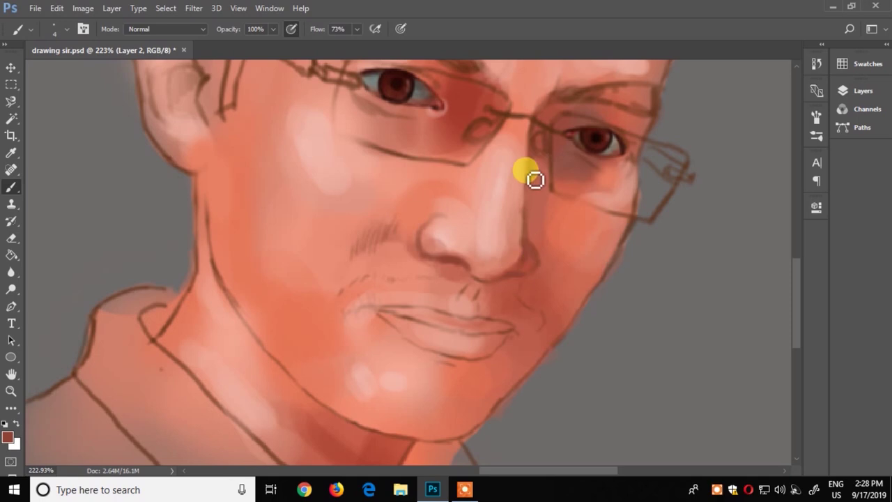
{"action": "mouse_move", "coordinate": [592, 93]}
{"action": "left_mouse_down"}
{"action": "mouse_move", "coordinate": [621, 104]}
{"action": "mouse_move", "coordinate": [659, 95]}
{"action": "left_mouse_up"}
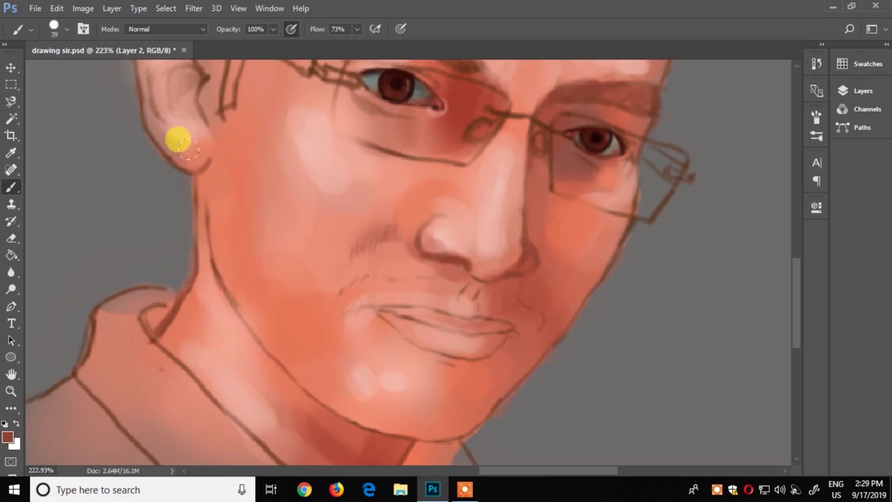
Step: Darken the shadow under the nose tip with a 14 px brush
{"action": "right_click", "coordinate": [191, 219]}
{"action": "mouse_move", "coordinate": [255, 248]}
{"action": "left_mouse_down"}
{"action": "mouse_move", "coordinate": [273, 246]}
{"action": "mouse_move", "coordinate": [264, 246]}
{"action": "left_mouse_up"}
{"action": "key", "text": "Return"}
{"action": "scroll", "coordinate": [293, 279], "scroll_direction": "down", "scroll_amount": 3}
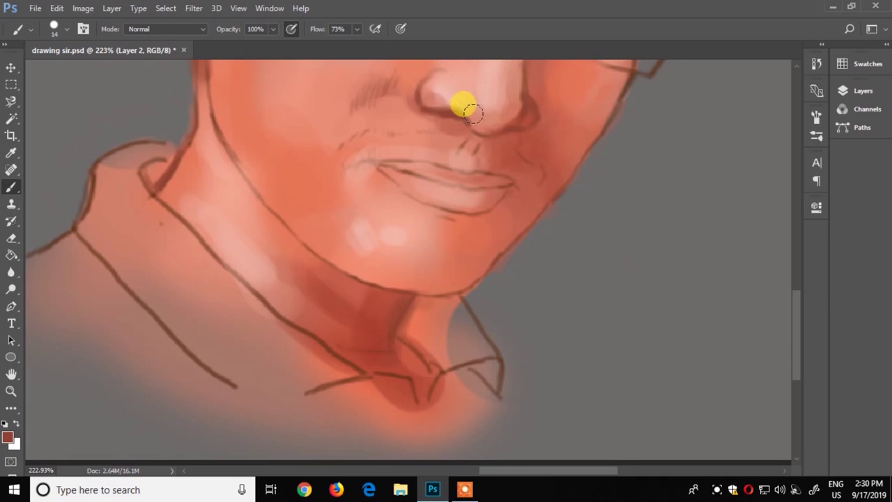
{"action": "left_click_drag", "start_coordinate": [469, 111], "coordinate": [412, 115]}
Step: Shade the inside and top of the ear darker brown
{"action": "scroll", "coordinate": [394, 139], "scroll_direction": "up", "scroll_amount": 3}
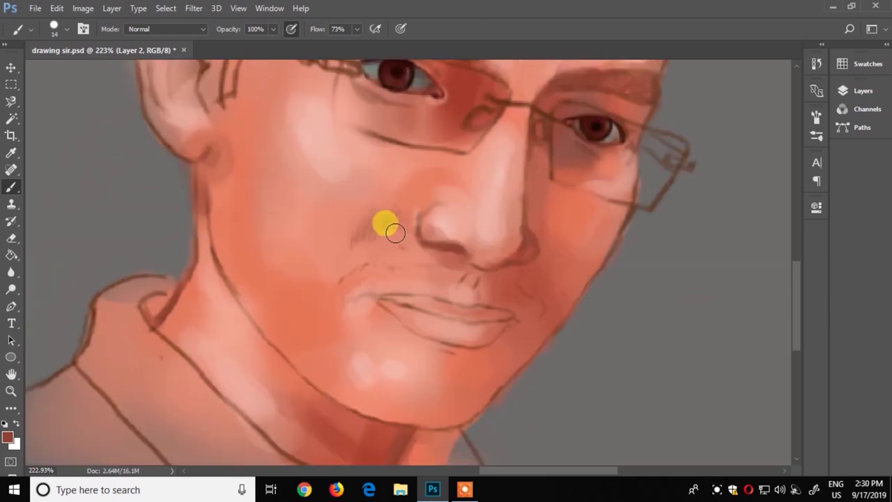
{"action": "scroll", "coordinate": [419, 202], "scroll_direction": "up", "scroll_amount": 3}
{"action": "left_click_drag", "start_coordinate": [181, 178], "coordinate": [209, 205]}
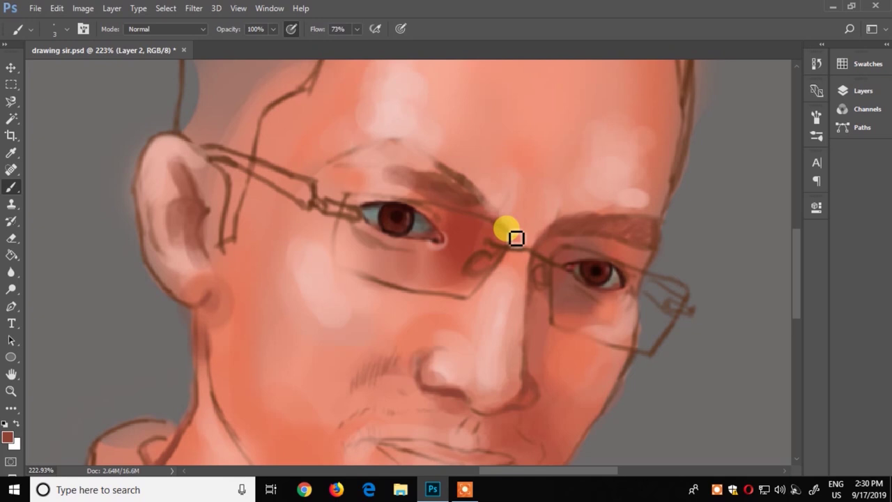
{"action": "left_click", "coordinate": [181, 169]}
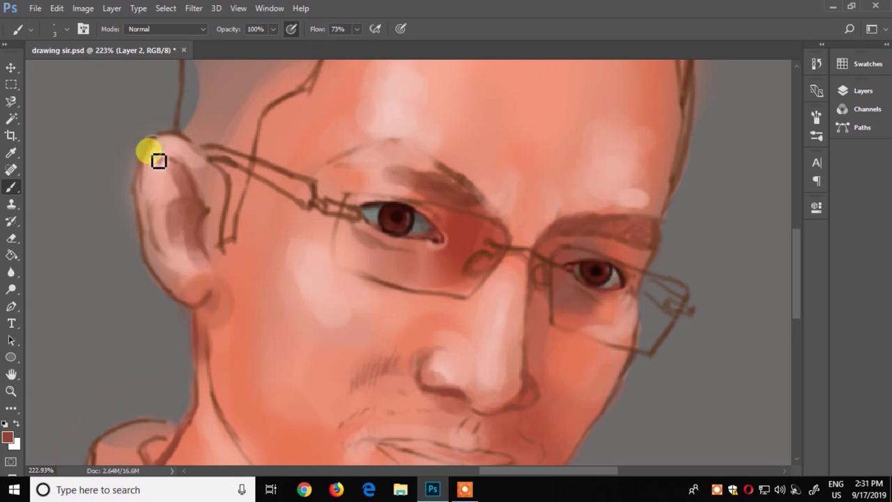
Step: Set the brush to 12 px and check the History and Layers panels
{"action": "right_click", "coordinate": [255, 275]}
{"action": "left_click", "coordinate": [212, 178]}
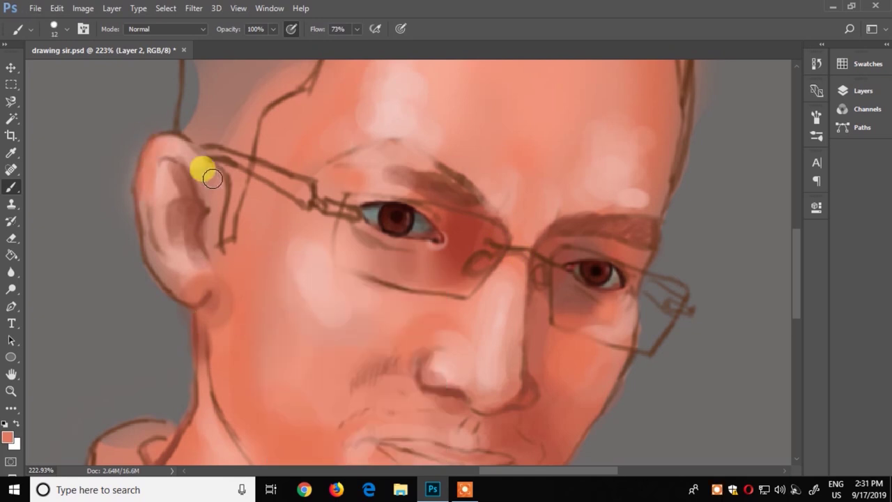
{"action": "left_click", "coordinate": [817, 63]}
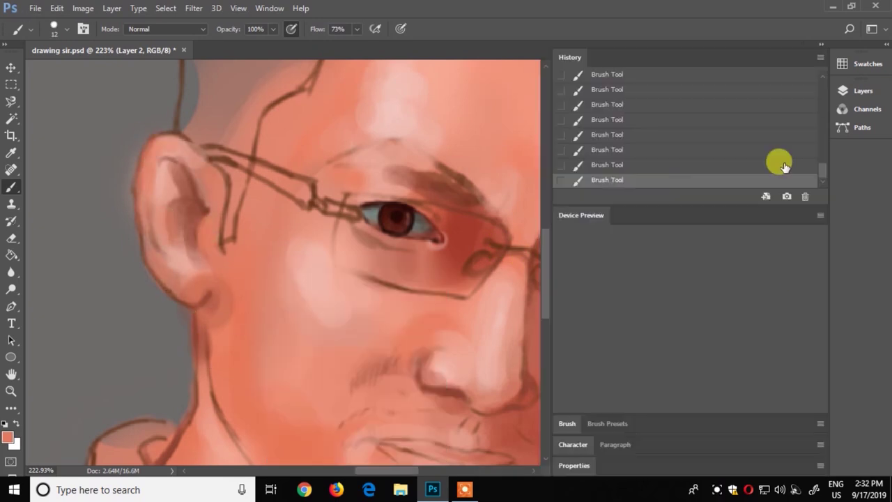
{"action": "scroll", "coordinate": [582, 129], "scroll_direction": "down", "scroll_amount": 3}
{"action": "left_click", "coordinate": [821, 44]}
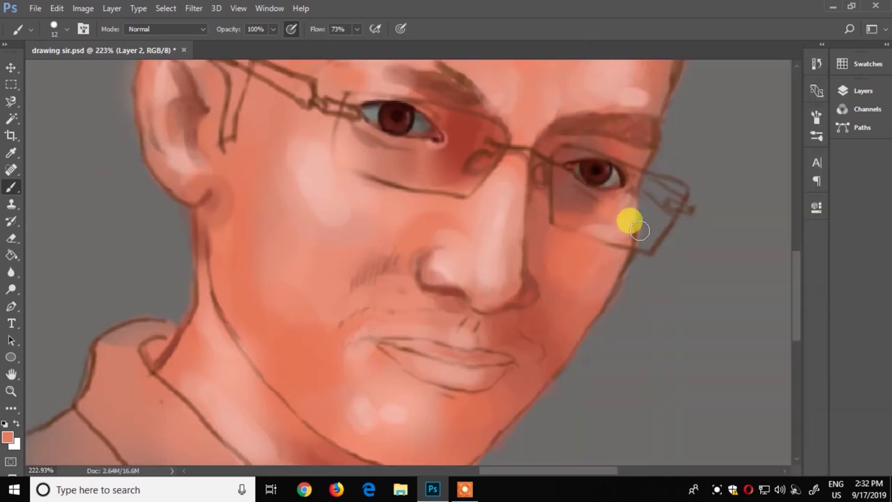
{"action": "left_click", "coordinate": [864, 91]}
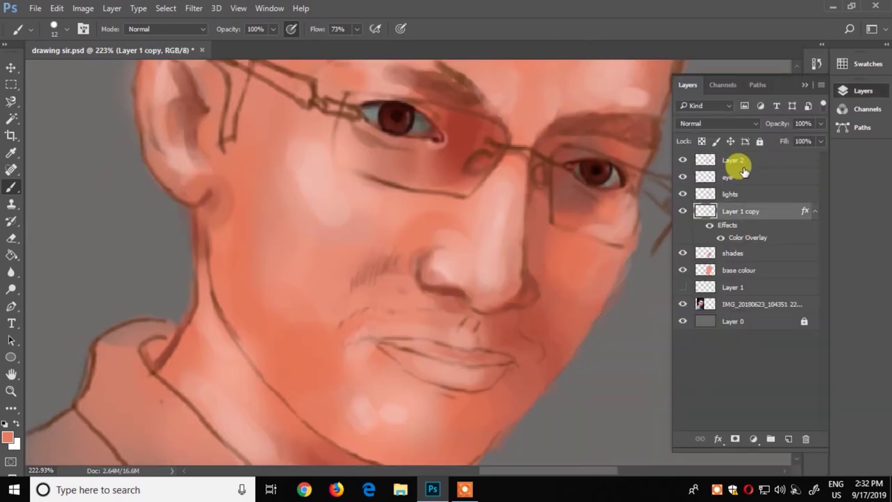
Step: Select the base colour and shades layers in the Layers panel
{"action": "key", "text": "alt+bracketleft"}
{"action": "key", "text": "alt+bracketleft"}
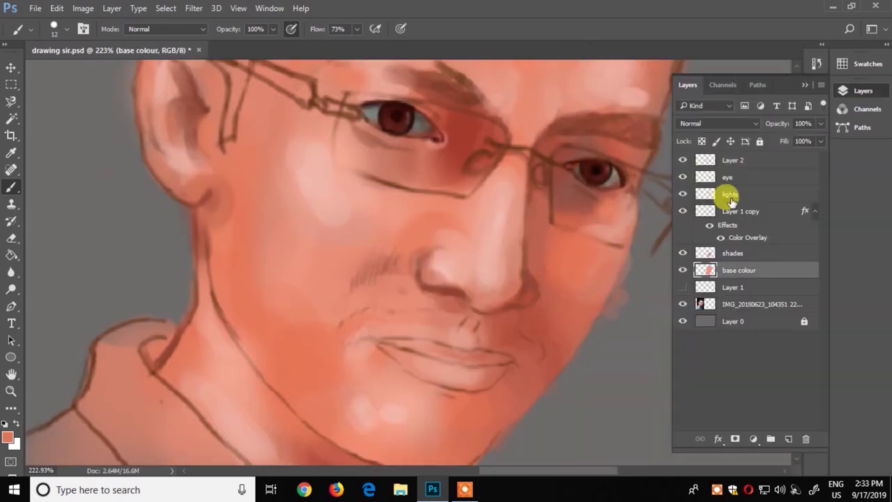
{"action": "left_click", "coordinate": [729, 208]}
{"action": "left_click", "coordinate": [729, 158]}
{"action": "left_click", "coordinate": [732, 253]}
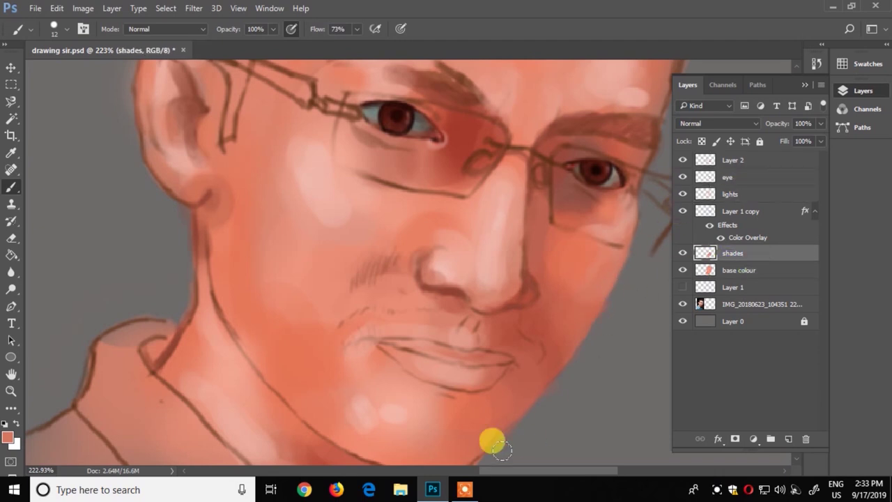
Step: Pick a dark red foreground colour and make Layer 2 active
{"action": "left_click", "coordinate": [8, 437]}
{"action": "left_click", "coordinate": [418, 199]}
{"action": "left_click", "coordinate": [574, 107]}
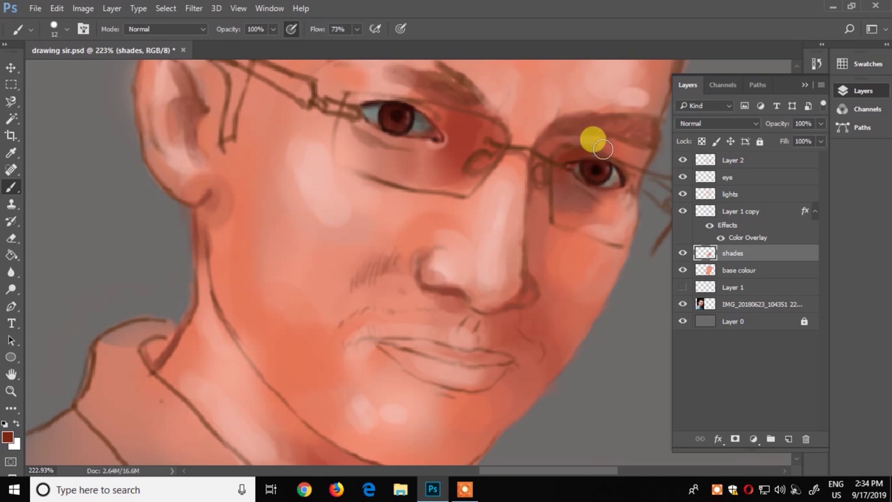
{"action": "key", "text": "alt+shift+bracketright"}
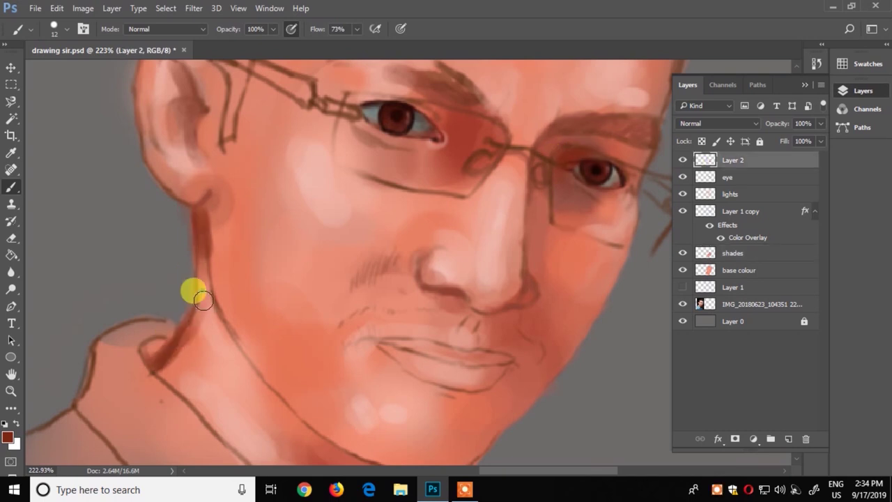
Step: Sample a darker red and shade the neck edges, mouth corner and throat below the chin
{"action": "left_click", "coordinate": [229, 206], "text": "alt"}
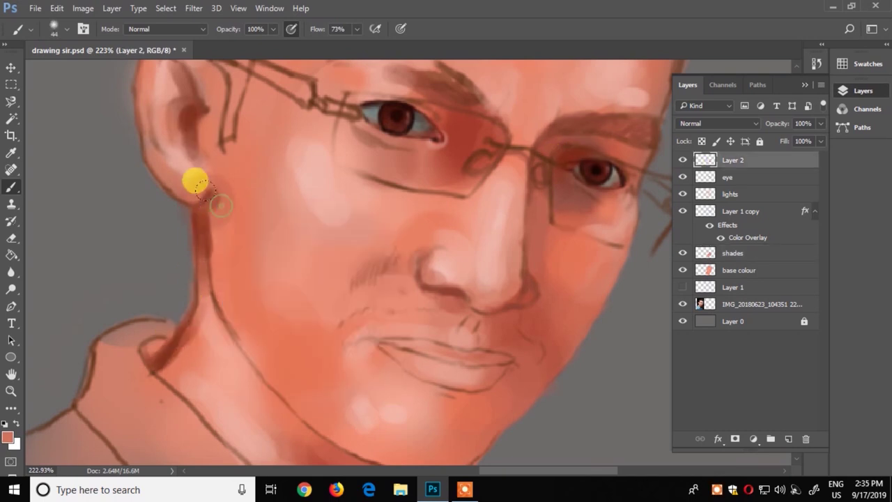
{"action": "left_click", "coordinate": [149, 362], "text": "alt"}
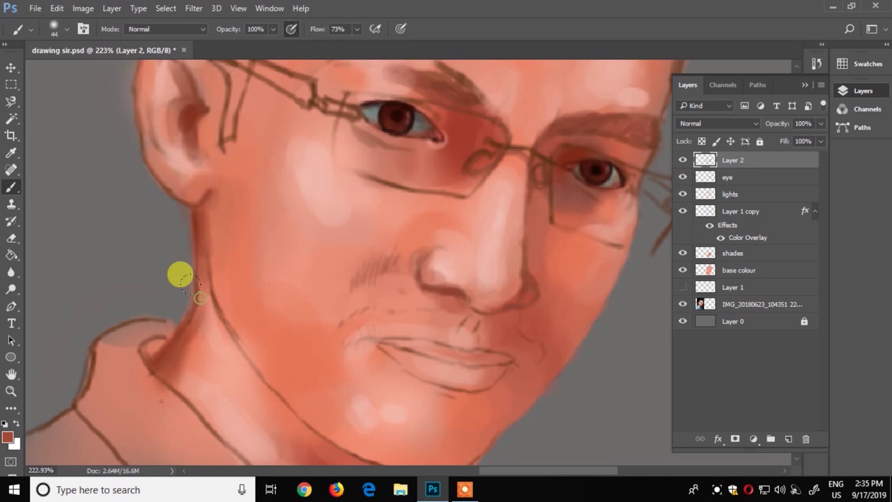
{"action": "left_click_drag", "start_coordinate": [794, 272], "coordinate": [794, 307]}
{"action": "mouse_move", "coordinate": [201, 204]}
{"action": "left_mouse_down"}
{"action": "mouse_move", "coordinate": [365, 394]}
{"action": "mouse_move", "coordinate": [287, 351]}
{"action": "mouse_move", "coordinate": [267, 288]}
{"action": "mouse_move", "coordinate": [290, 329]}
{"action": "mouse_move", "coordinate": [204, 248]}
{"action": "left_mouse_up"}
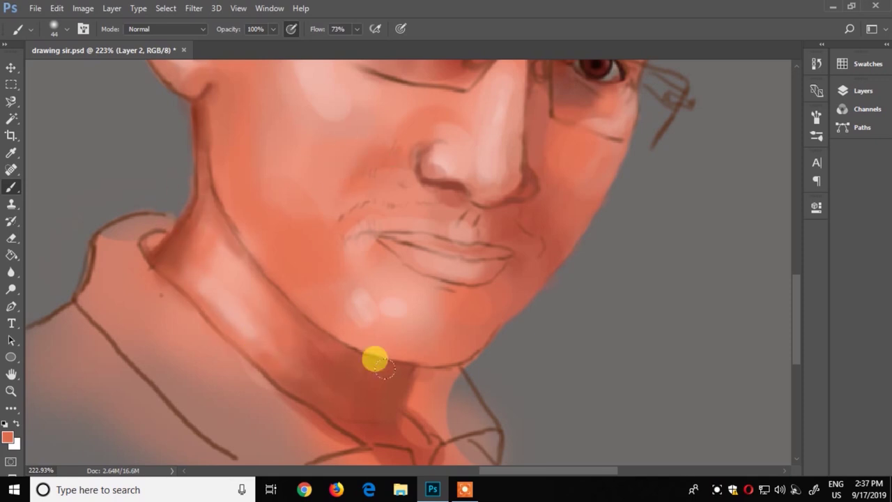
{"action": "left_click_drag", "start_coordinate": [185, 189], "coordinate": [165, 242]}
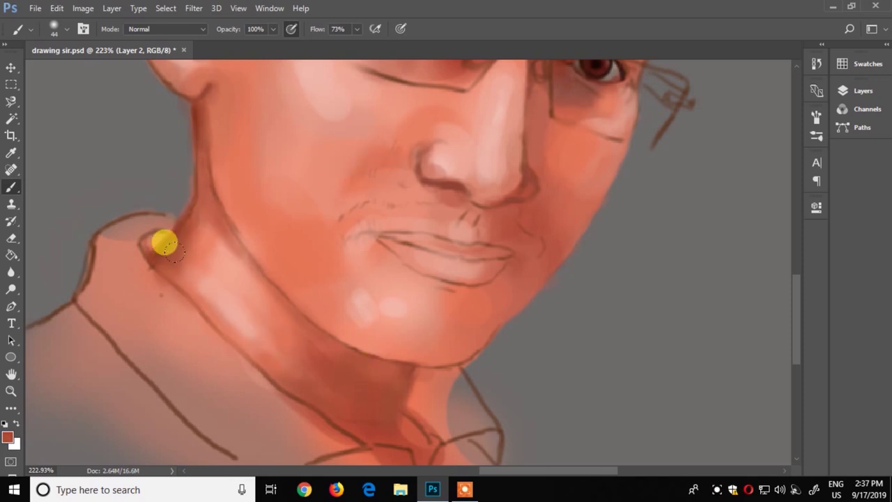
{"action": "left_click_drag", "start_coordinate": [420, 290], "coordinate": [347, 254]}
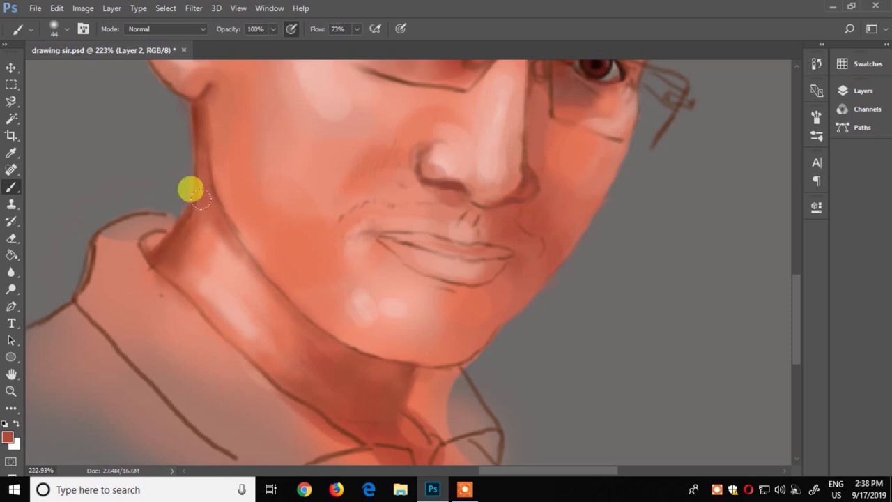
{"action": "scroll", "coordinate": [760, 279], "scroll_direction": "up", "scroll_amount": 2}
{"action": "left_click_drag", "start_coordinate": [431, 361], "coordinate": [281, 274]}
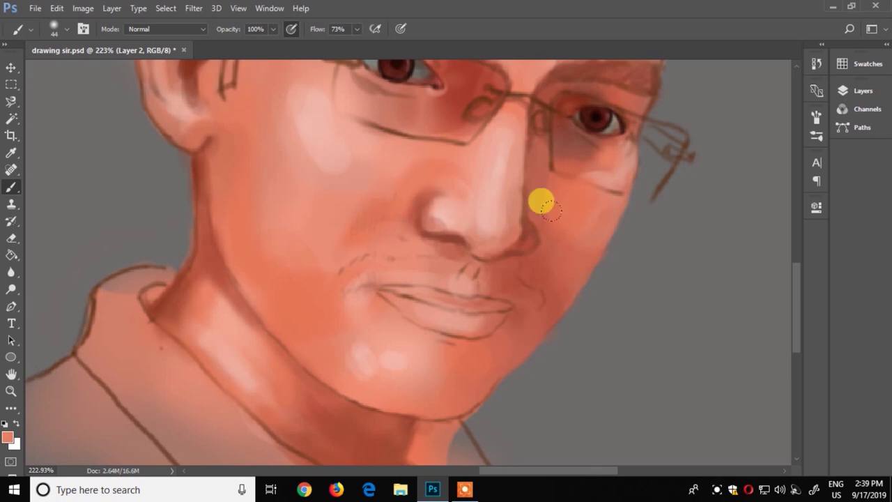
{"action": "scroll", "coordinate": [384, 258], "scroll_direction": "down", "scroll_amount": 4}
Step: Darken the shading from the brow down to the nose bridge
{"action": "scroll", "coordinate": [796, 245], "scroll_direction": "up", "scroll_amount": 15}
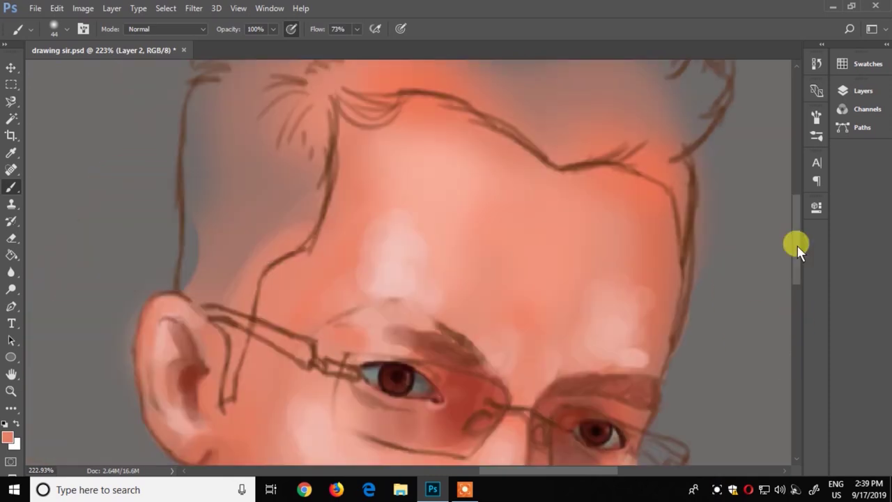
{"action": "scroll", "coordinate": [733, 253], "scroll_direction": "down", "scroll_amount": 5}
{"action": "left_click_drag", "start_coordinate": [476, 239], "coordinate": [520, 225]}
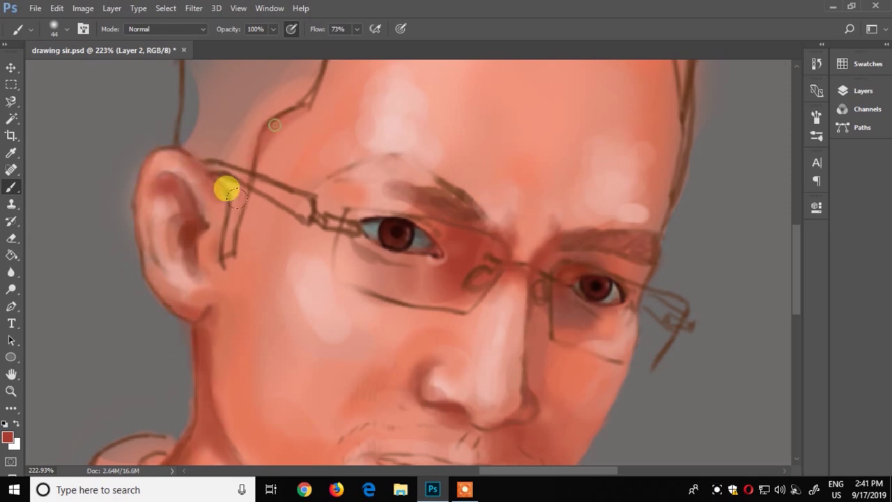
{"action": "scroll", "coordinate": [776, 295], "scroll_direction": "down", "scroll_amount": 5}
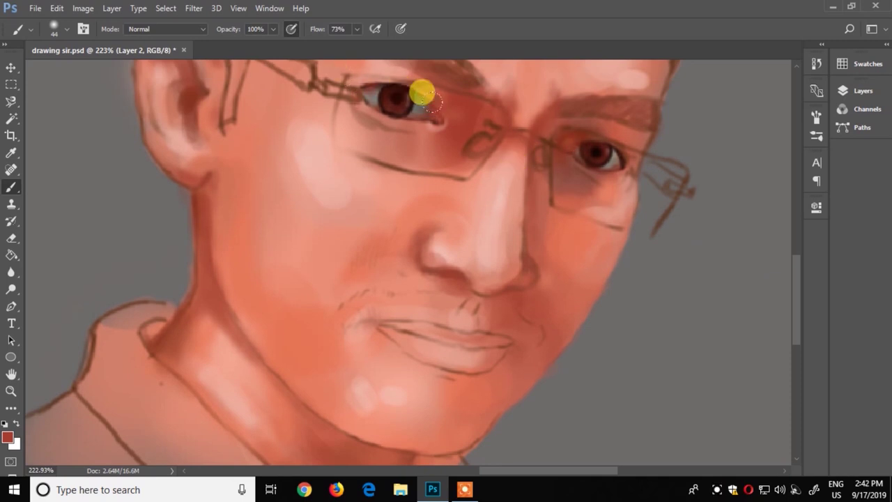
{"action": "scroll", "coordinate": [796, 235], "scroll_direction": "up", "scroll_amount": 5}
{"action": "scroll", "coordinate": [792, 286], "scroll_direction": "down", "scroll_amount": 3}
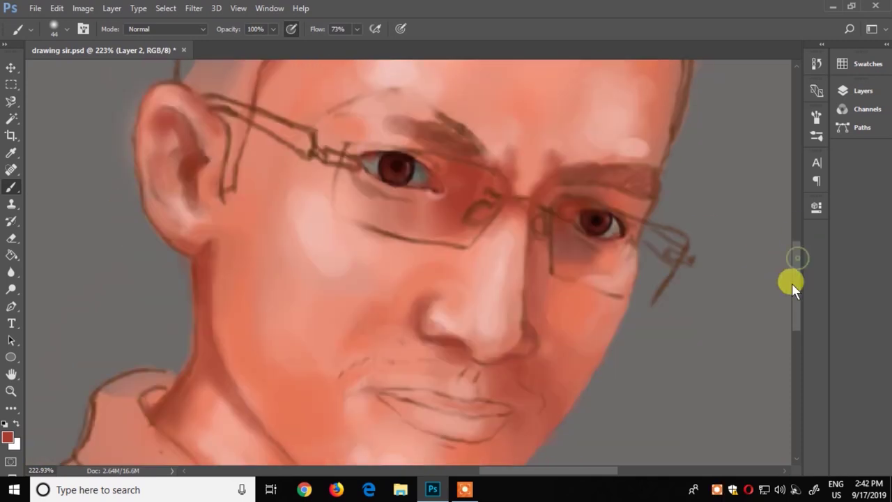
{"action": "scroll", "coordinate": [792, 285], "scroll_direction": "down", "scroll_amount": 5}
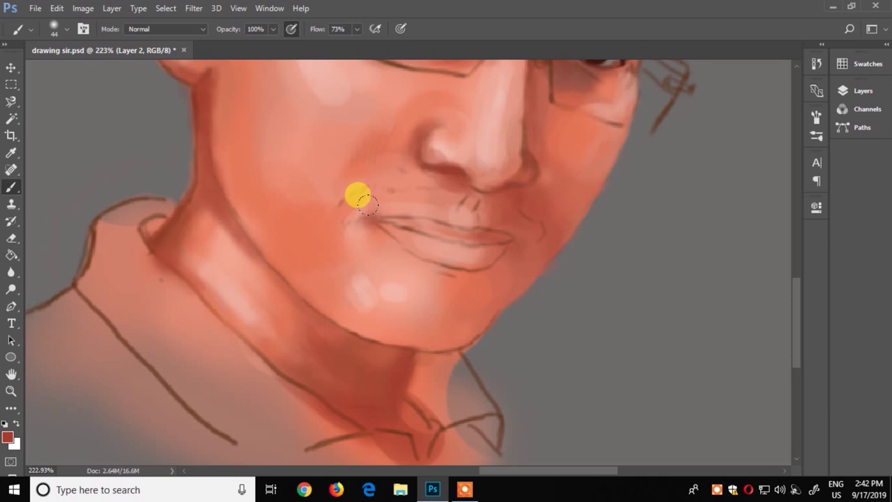
{"action": "scroll", "coordinate": [793, 278], "scroll_direction": "up", "scroll_amount": 5}
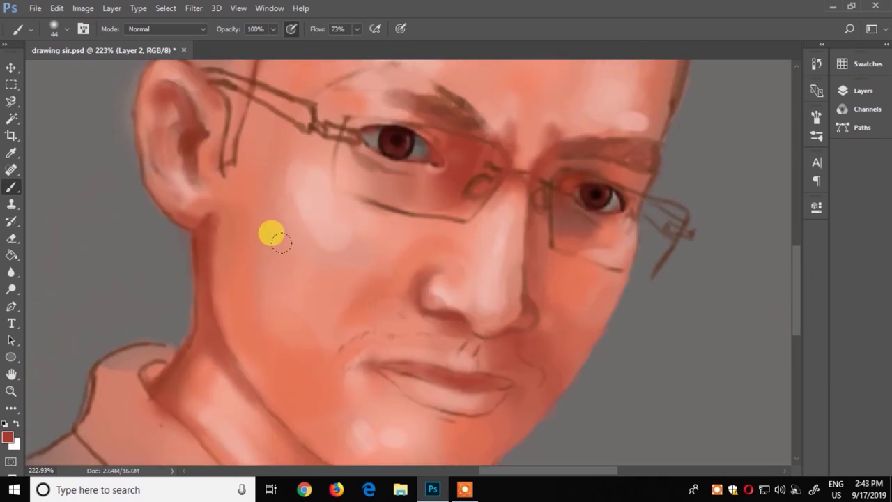
Step: Switch to a 3 px brush and draw a thin dark line along the earlobe
{"action": "right_click", "coordinate": [403, 210]}
{"action": "left_click", "coordinate": [467, 243]}
{"action": "key", "text": "Return"}
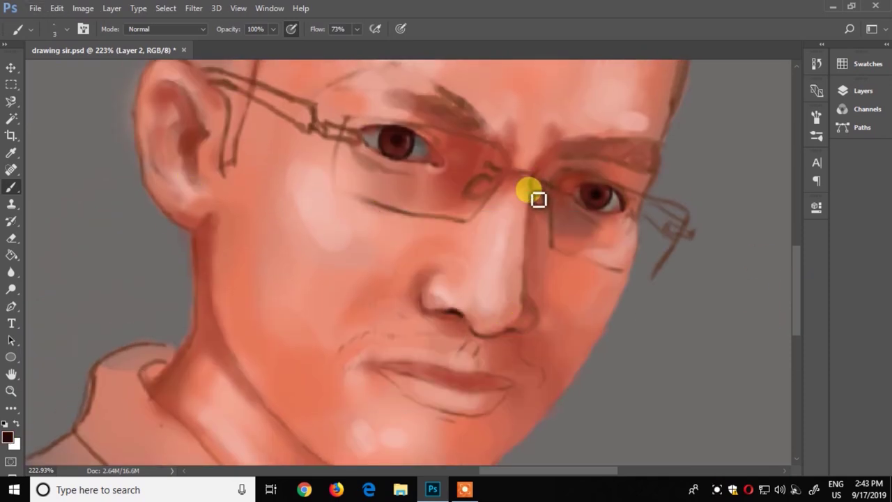
{"action": "left_click_drag", "start_coordinate": [211, 216], "coordinate": [188, 230]}
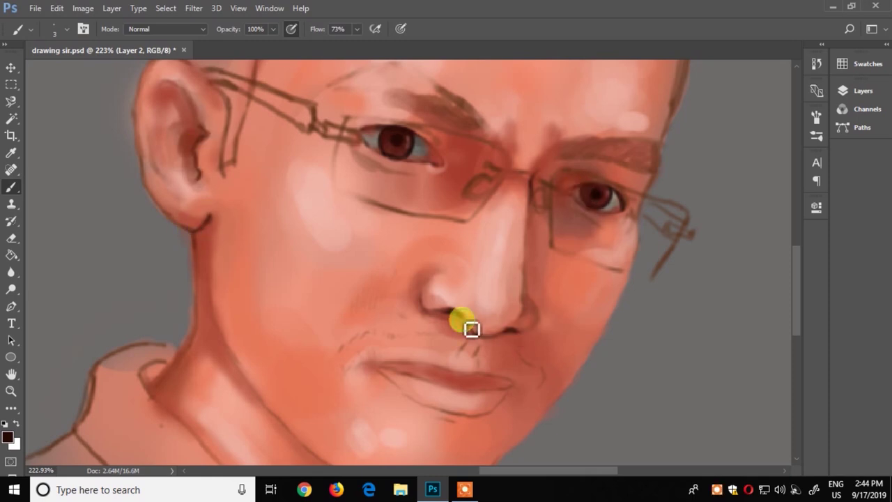
Step: Set a slightly different red skin tone as the foreground colour
{"action": "left_click", "coordinate": [374, 135], "text": "alt"}
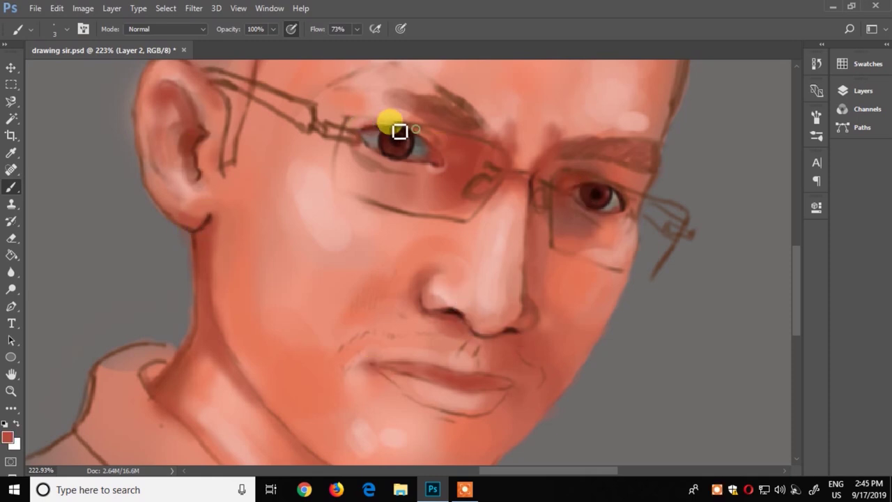
{"action": "left_click", "coordinate": [8, 437]}
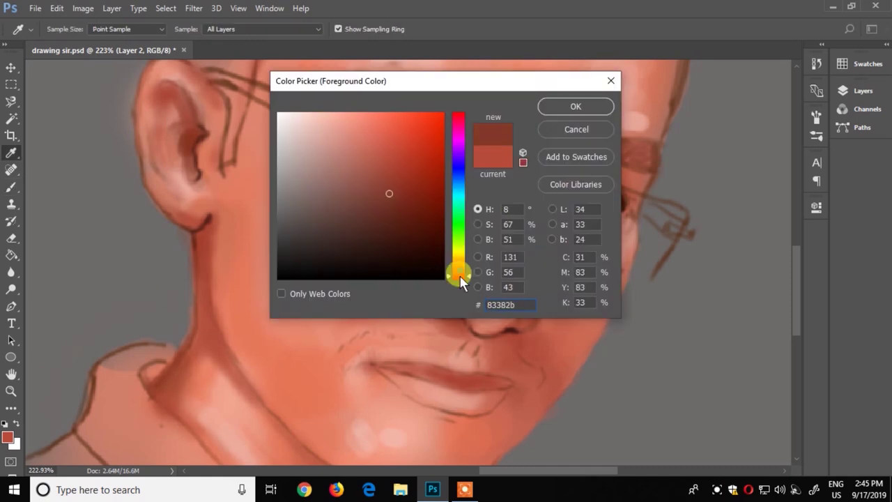
{"action": "left_click", "coordinate": [426, 188]}
{"action": "key", "text": "Return"}
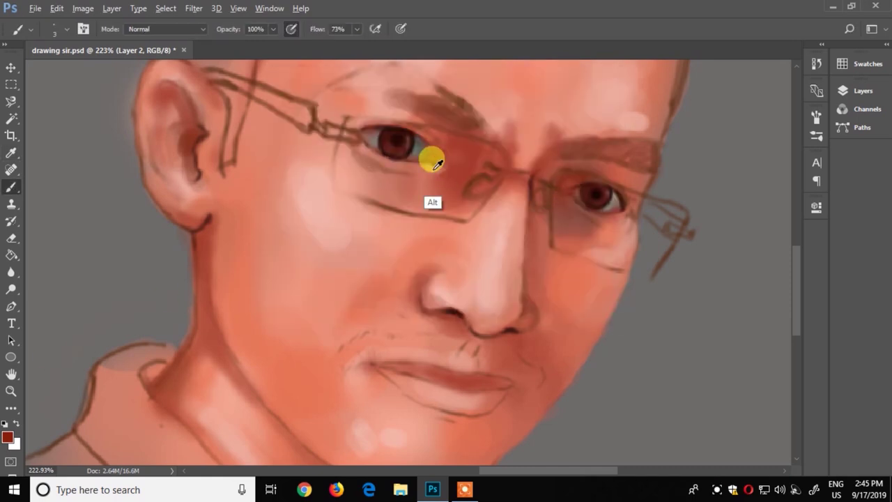
{"action": "left_click", "coordinate": [437, 163], "text": "alt"}
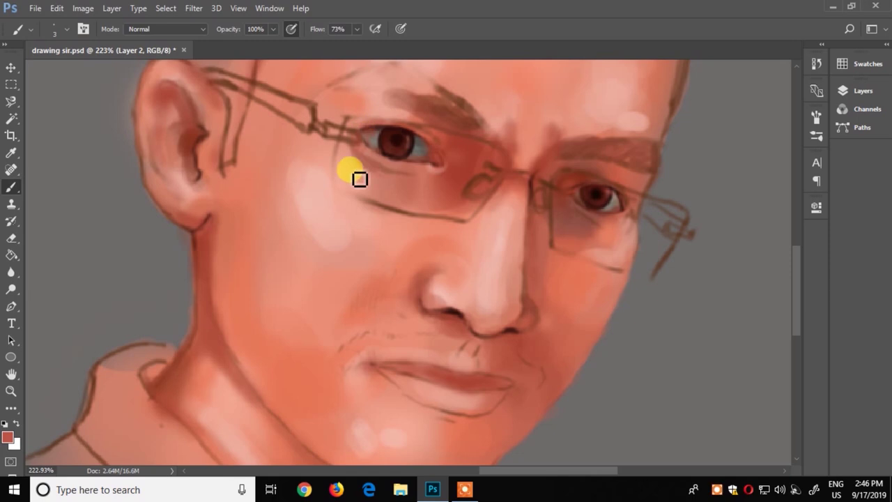
{"action": "scroll", "coordinate": [584, 279], "scroll_direction": "up", "scroll_amount": 3}
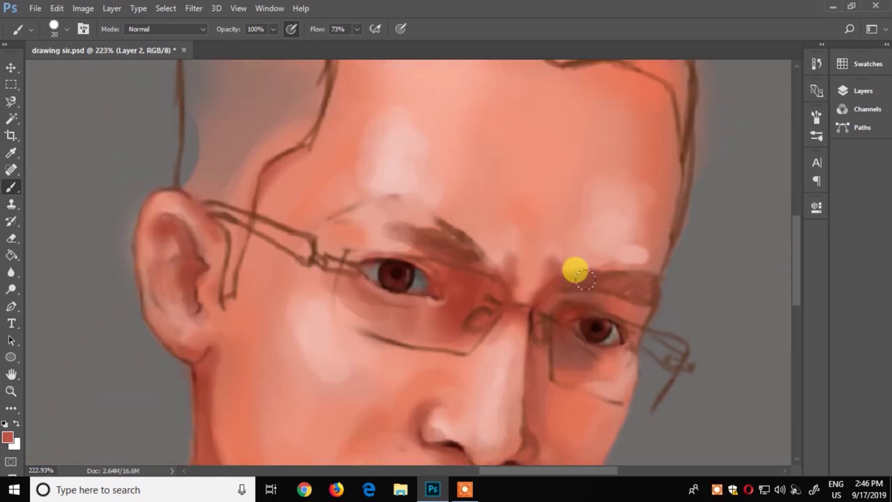
Step: Shade the inner ear dark brown, blend its rim at 7 px, and darken the left upper eyelid
{"action": "left_click", "coordinate": [385, 265], "text": "alt"}
{"action": "mouse_move", "coordinate": [189, 241]}
{"action": "left_mouse_down"}
{"action": "mouse_move", "coordinate": [179, 291]}
{"action": "mouse_move", "coordinate": [187, 240]}
{"action": "mouse_move", "coordinate": [155, 295]}
{"action": "left_mouse_up"}
{"action": "left_click", "coordinate": [159, 213], "text": "alt"}
{"action": "right_click", "coordinate": [189, 243]}
{"action": "key", "text": "Return"}
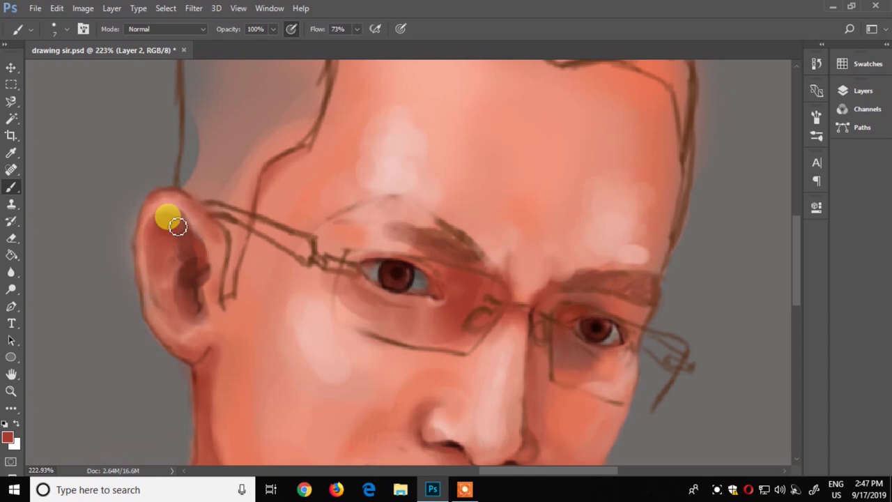
{"action": "mouse_move", "coordinate": [178, 226]}
{"action": "left_mouse_down"}
{"action": "mouse_move", "coordinate": [213, 205]}
{"action": "mouse_move", "coordinate": [193, 285]}
{"action": "mouse_move", "coordinate": [205, 362]}
{"action": "left_mouse_up"}
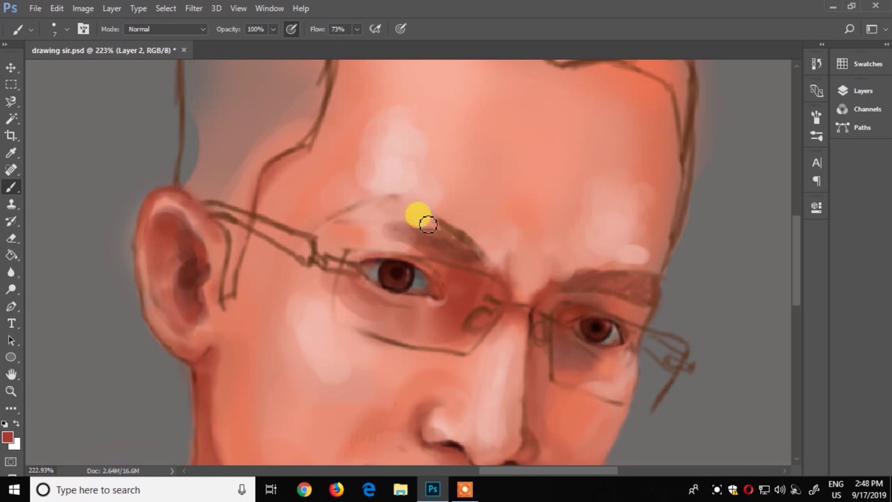
{"action": "left_click_drag", "start_coordinate": [422, 263], "coordinate": [407, 313]}
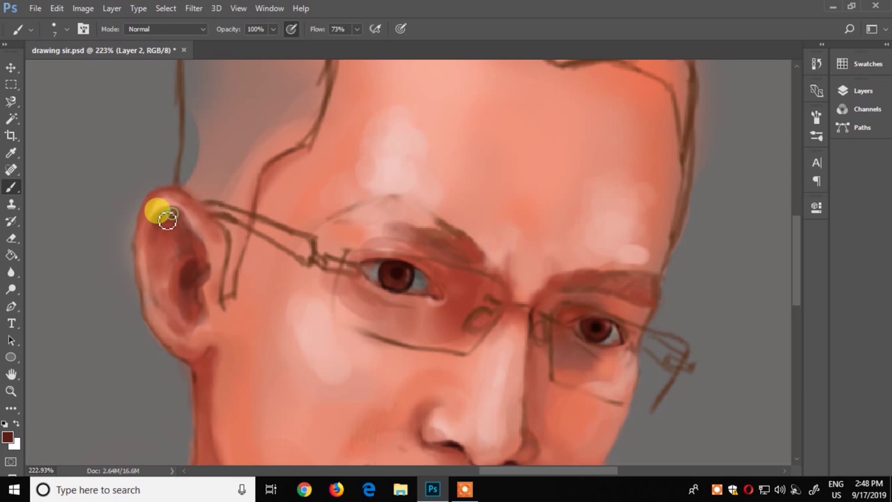
{"action": "mouse_move", "coordinate": [167, 221]}
{"action": "left_mouse_down"}
{"action": "mouse_move", "coordinate": [183, 253]}
{"action": "mouse_move", "coordinate": [179, 285]}
{"action": "mouse_move", "coordinate": [155, 207]}
{"action": "mouse_move", "coordinate": [181, 274]}
{"action": "mouse_move", "coordinate": [179, 342]}
{"action": "mouse_move", "coordinate": [169, 342]}
{"action": "mouse_move", "coordinate": [228, 322]}
{"action": "mouse_move", "coordinate": [218, 242]}
{"action": "left_mouse_up"}
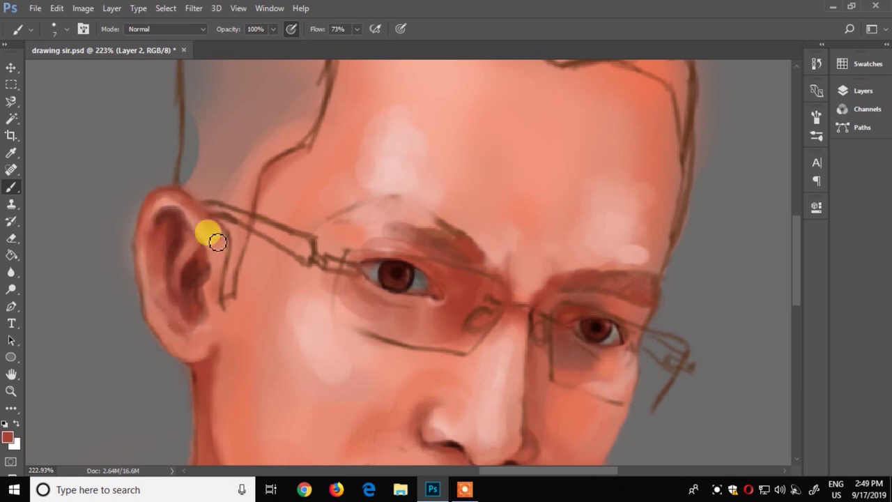
Step: Sample skin tones to darken the neck's left contour and define the lower lip line
{"action": "left_click", "coordinate": [514, 275], "text": "alt"}
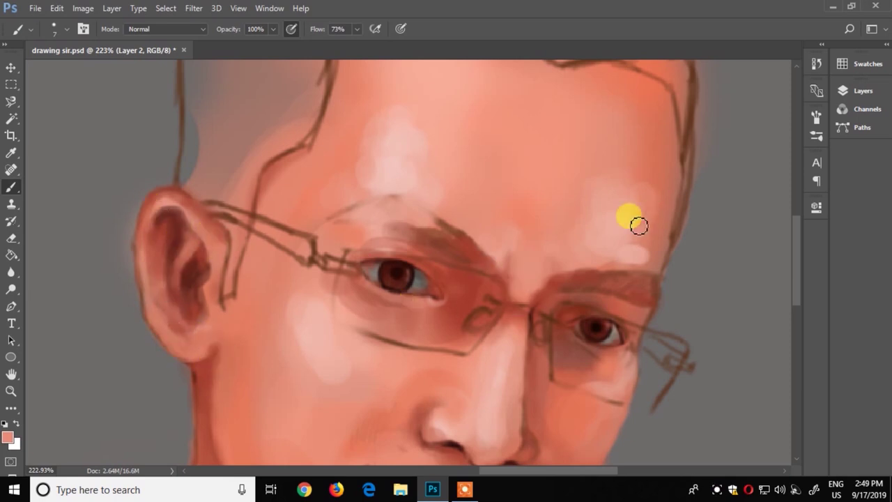
{"action": "scroll", "coordinate": [623, 286], "scroll_direction": "down", "scroll_amount": 5}
{"action": "left_click", "coordinate": [179, 317], "text": "alt"}
{"action": "left_click_drag", "start_coordinate": [179, 317], "coordinate": [209, 275]}
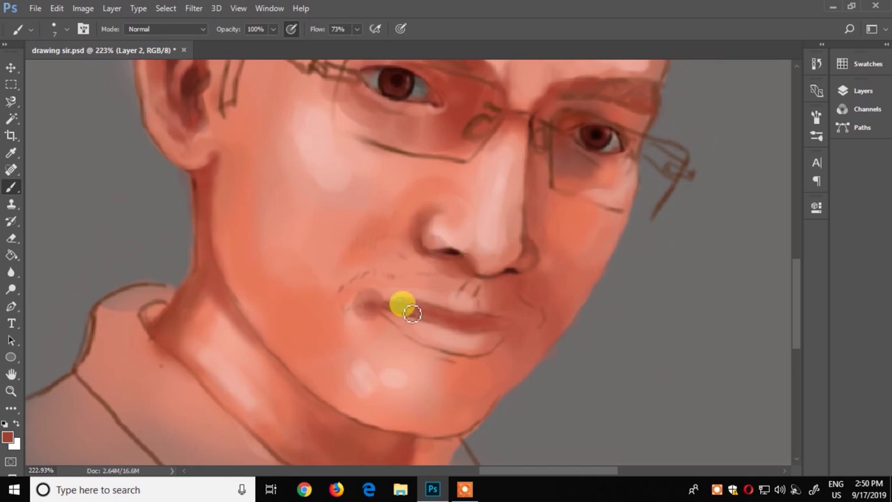
{"action": "left_click_drag", "start_coordinate": [400, 302], "coordinate": [486, 333]}
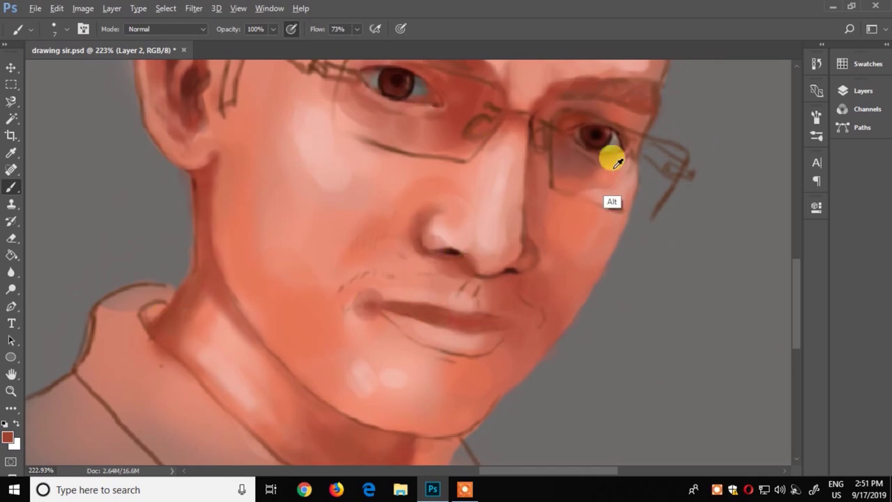
{"action": "scroll", "coordinate": [282, 203], "scroll_direction": "left", "scroll_amount": 15}
{"action": "scroll", "coordinate": [283, 204], "scroll_direction": "right", "scroll_amount": 15}
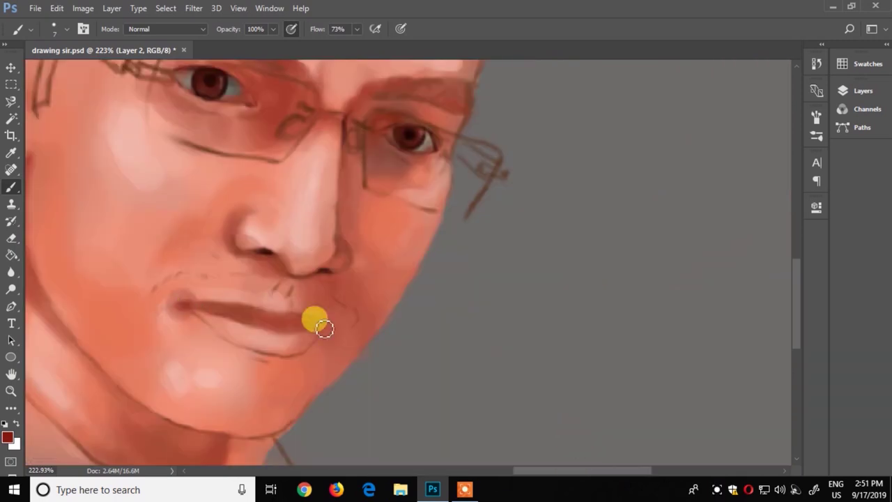
{"action": "scroll", "coordinate": [303, 325], "scroll_direction": "left", "scroll_amount": 15}
{"action": "scroll", "coordinate": [438, 355], "scroll_direction": "right", "scroll_amount": 15}
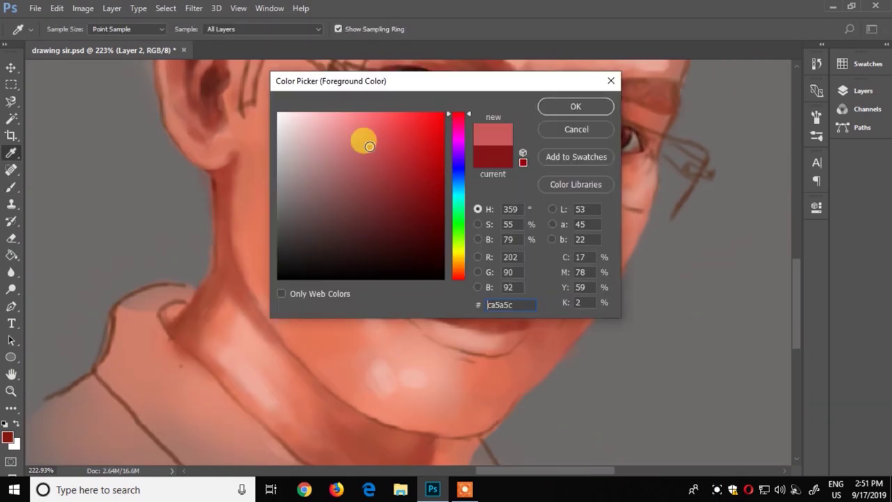
Step: Paint the lips, adding a darker red stroke along the upper lip
{"action": "left_click_drag", "start_coordinate": [408, 317], "coordinate": [536, 332]}
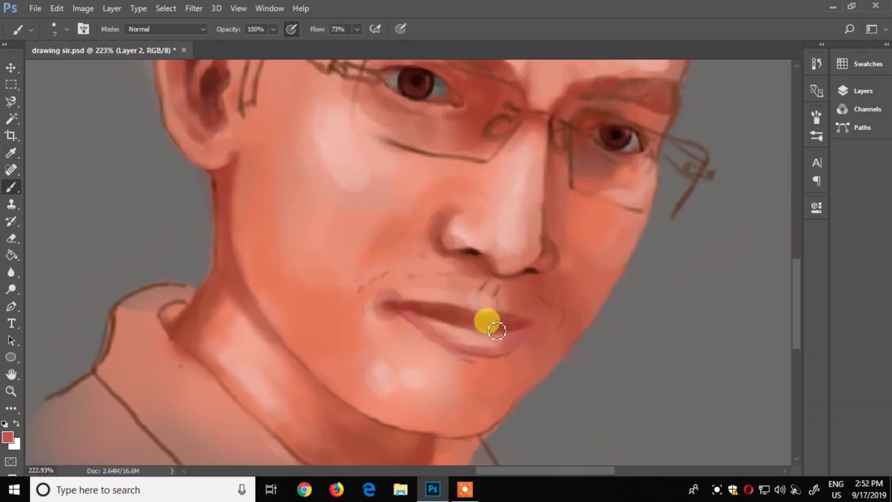
{"action": "left_click", "coordinate": [409, 235]}
{"action": "key", "text": "Return"}
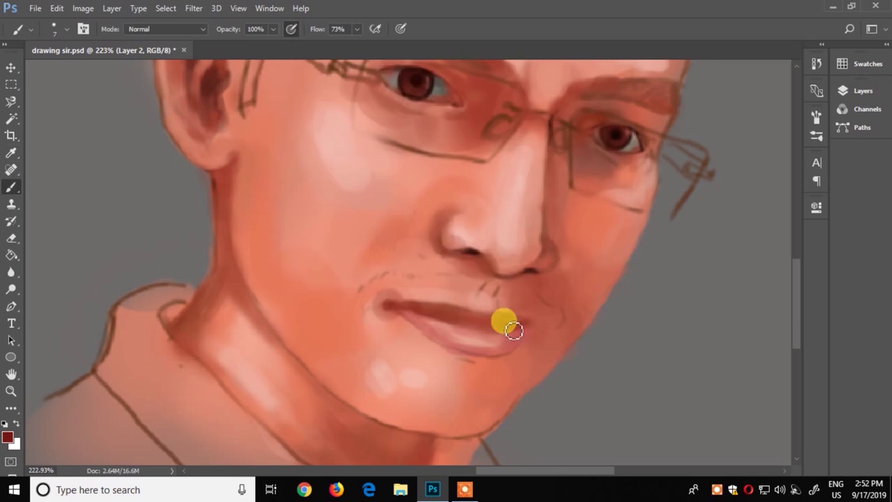
{"action": "mouse_move", "coordinate": [504, 320]}
{"action": "left_mouse_down"}
{"action": "mouse_move", "coordinate": [409, 332]}
{"action": "mouse_move", "coordinate": [484, 309]}
{"action": "mouse_move", "coordinate": [479, 371]}
{"action": "left_mouse_up"}
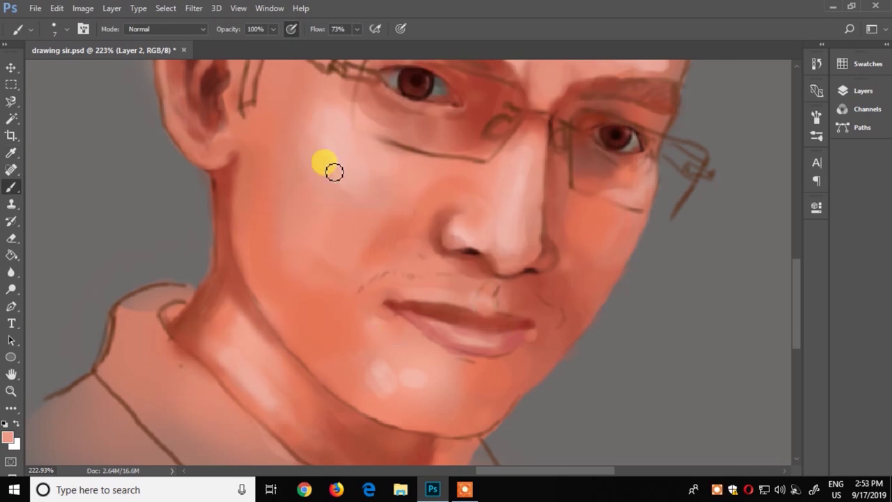
Step: Blend the skin between lips and nose, soften the jawline and darken the nostril
{"action": "left_click", "coordinate": [611, 214]}
{"action": "left_click_drag", "start_coordinate": [460, 327], "coordinate": [507, 292]}
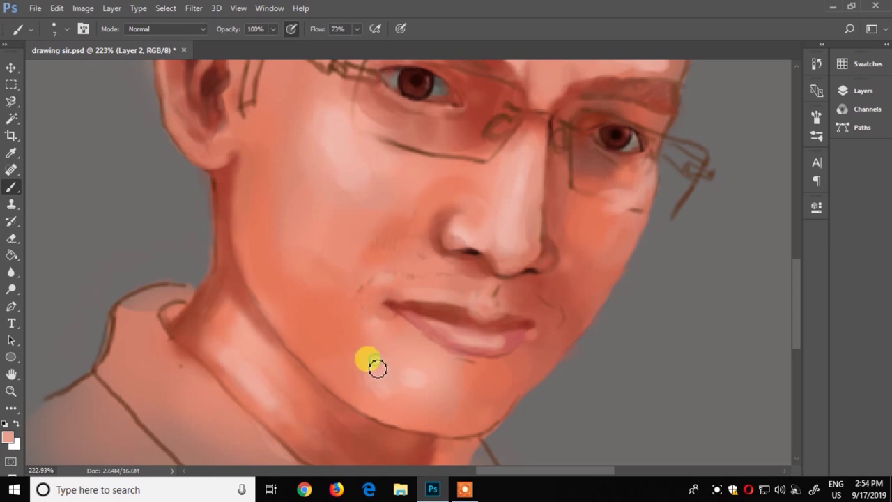
{"action": "left_click_drag", "start_coordinate": [527, 400], "coordinate": [501, 422]}
{"action": "left_click", "coordinate": [519, 271]}
{"action": "left_click", "coordinate": [634, 140]}
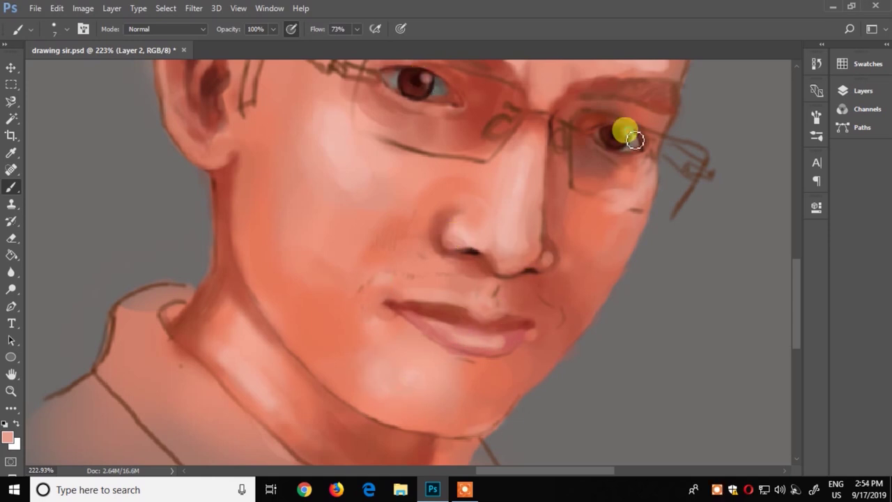
Step: Sample a darker red to shade under the nose, the lip corners and under the right eye
{"action": "left_click", "coordinate": [457, 317], "text": "alt"}
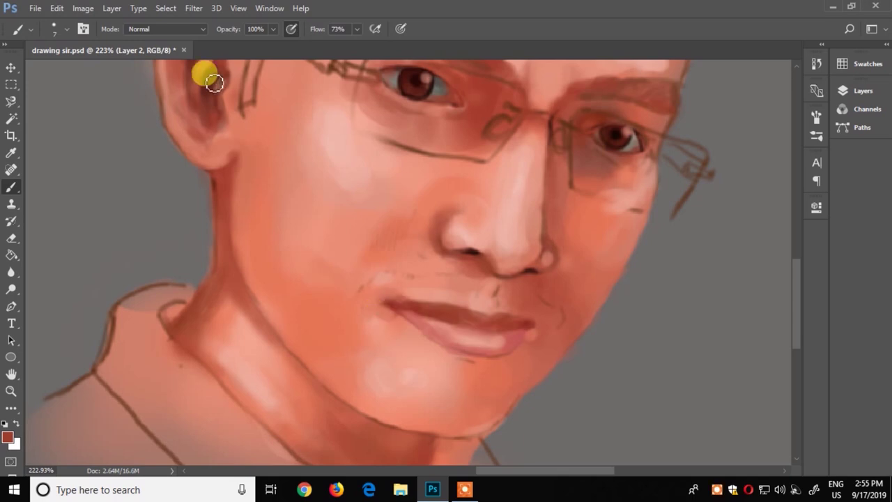
{"action": "left_click_drag", "start_coordinate": [538, 293], "coordinate": [488, 288]}
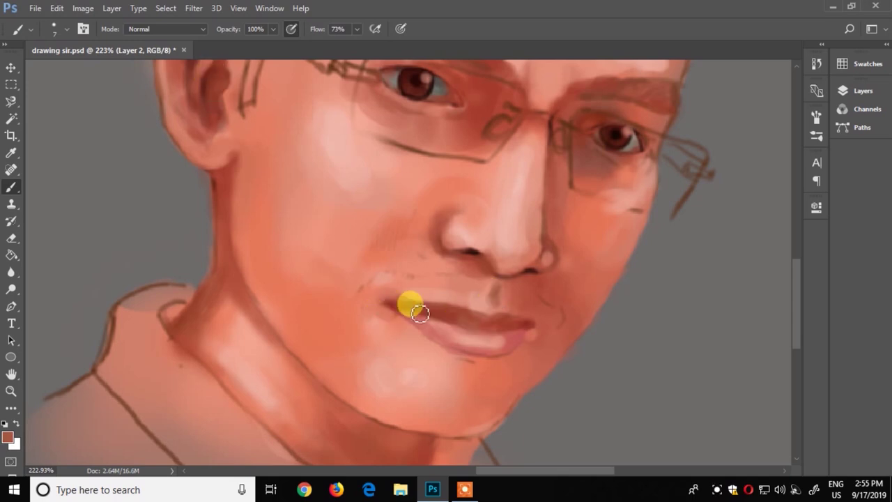
{"action": "mouse_move", "coordinate": [412, 304]}
{"action": "left_mouse_down"}
{"action": "mouse_move", "coordinate": [518, 335]}
{"action": "mouse_move", "coordinate": [508, 325]}
{"action": "mouse_move", "coordinate": [406, 318]}
{"action": "mouse_move", "coordinate": [491, 341]}
{"action": "mouse_move", "coordinate": [434, 328]}
{"action": "mouse_move", "coordinate": [522, 325]}
{"action": "mouse_move", "coordinate": [421, 318]}
{"action": "left_mouse_up"}
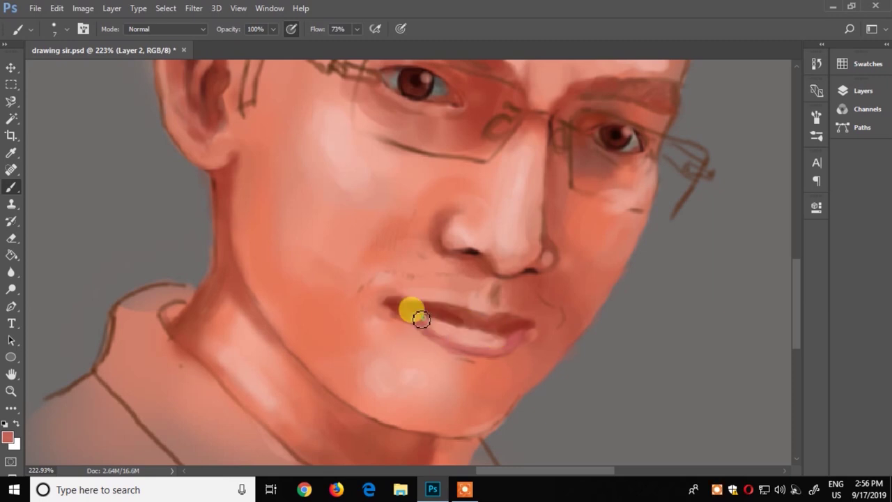
{"action": "mouse_move", "coordinate": [472, 219]}
{"action": "left_mouse_down"}
{"action": "mouse_move", "coordinate": [428, 193]}
{"action": "mouse_move", "coordinate": [419, 256]}
{"action": "left_mouse_up"}
{"action": "left_click_drag", "start_coordinate": [546, 334], "coordinate": [533, 390]}
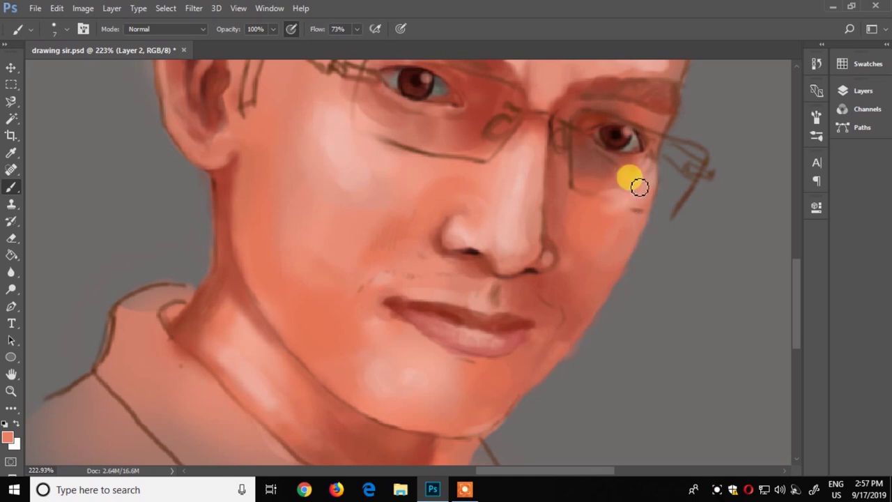
{"action": "left_click_drag", "start_coordinate": [639, 187], "coordinate": [631, 199]}
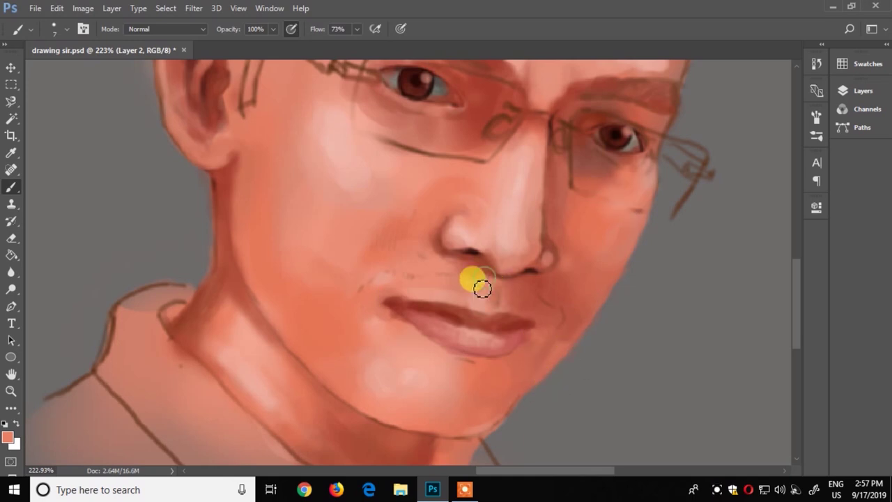
{"action": "left_click_drag", "start_coordinate": [482, 287], "coordinate": [493, 303]}
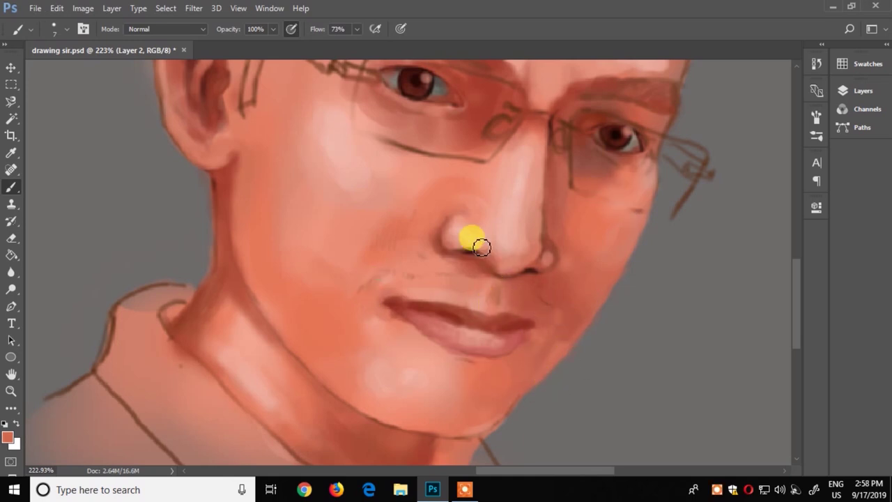
Step: Shade the lower lip, the jawline near the cheek and the inside of the ear
{"action": "scroll", "coordinate": [448, 235], "scroll_direction": "up", "scroll_amount": 5}
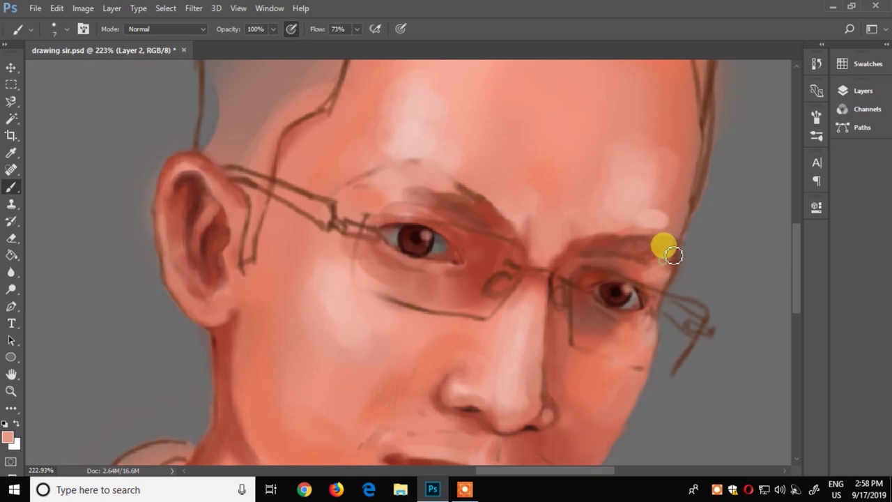
{"action": "scroll", "coordinate": [791, 279], "scroll_direction": "down", "scroll_amount": 2}
{"action": "scroll", "coordinate": [628, 255], "scroll_direction": "up", "scroll_amount": 1}
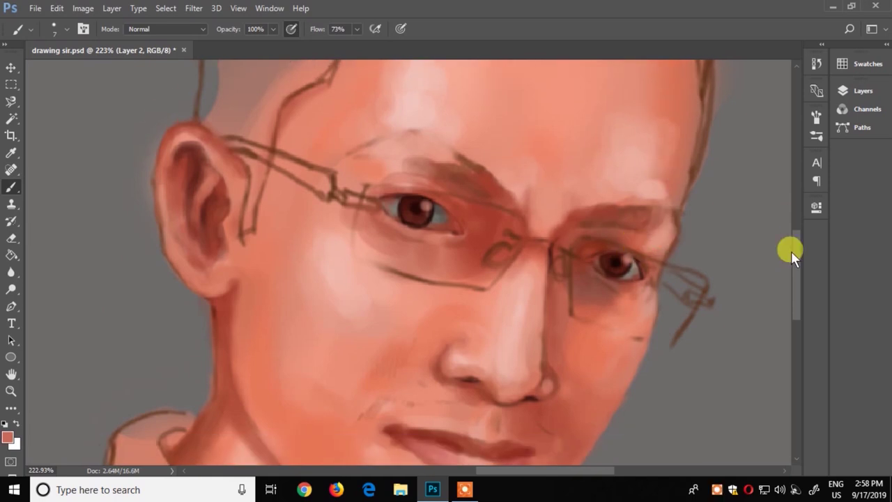
{"action": "scroll", "coordinate": [792, 256], "scroll_direction": "down", "scroll_amount": 5}
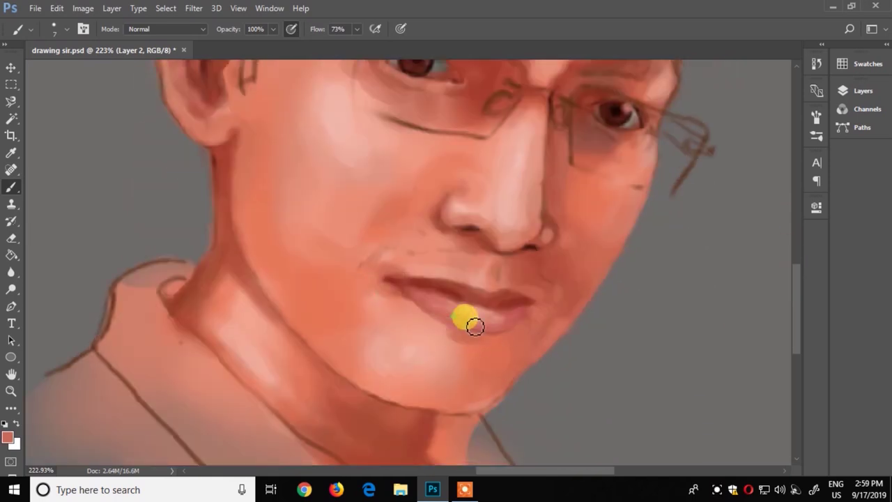
{"action": "left_click_drag", "start_coordinate": [475, 326], "coordinate": [516, 331]}
{"action": "left_click_drag", "start_coordinate": [656, 331], "coordinate": [581, 313]}
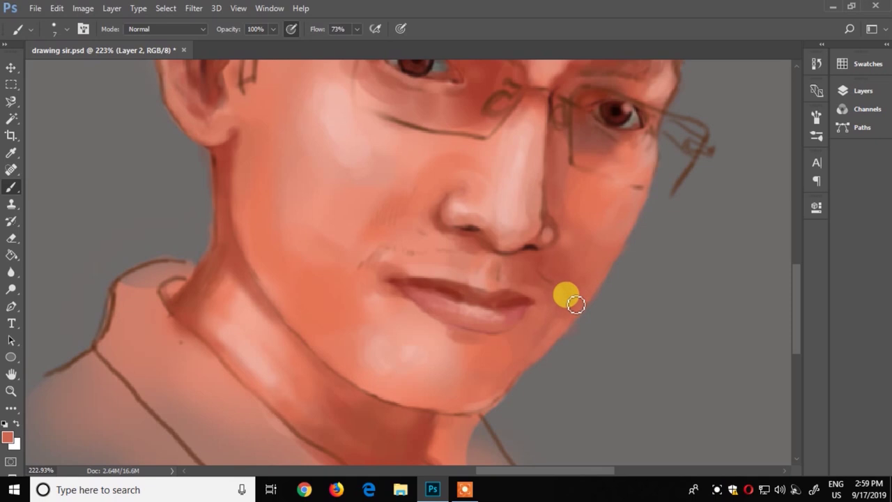
{"action": "left_click_drag", "start_coordinate": [797, 300], "coordinate": [800, 223]}
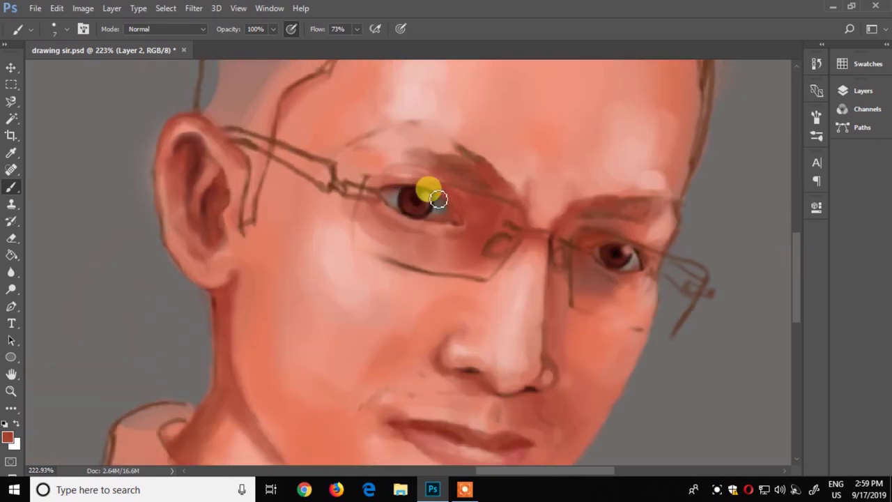
{"action": "mouse_move", "coordinate": [241, 279]}
{"action": "left_mouse_down"}
{"action": "mouse_move", "coordinate": [222, 242]}
{"action": "mouse_move", "coordinate": [249, 195]}
{"action": "left_mouse_up"}
Step: Sample a darker red from the brow and darken the eyebrow toward the temple
{"action": "left_click", "coordinate": [627, 183], "text": "alt"}
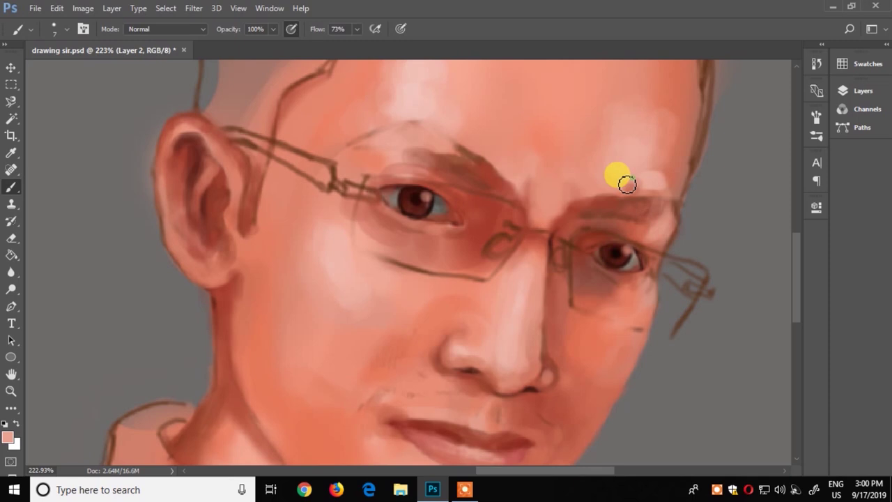
{"action": "left_click_drag", "start_coordinate": [627, 183], "coordinate": [591, 179]}
{"action": "left_click", "coordinate": [643, 207], "text": "alt"}
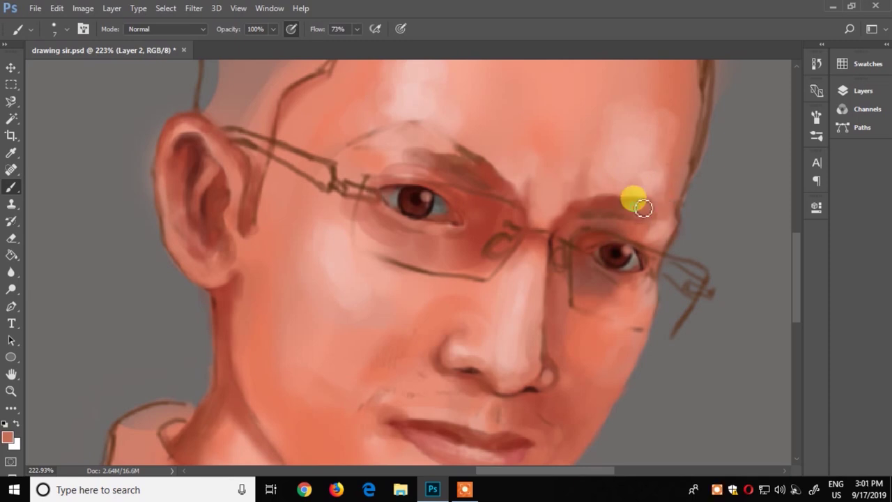
{"action": "left_click", "coordinate": [645, 207], "text": "alt"}
{"action": "left_click_drag", "start_coordinate": [463, 149], "coordinate": [432, 89]}
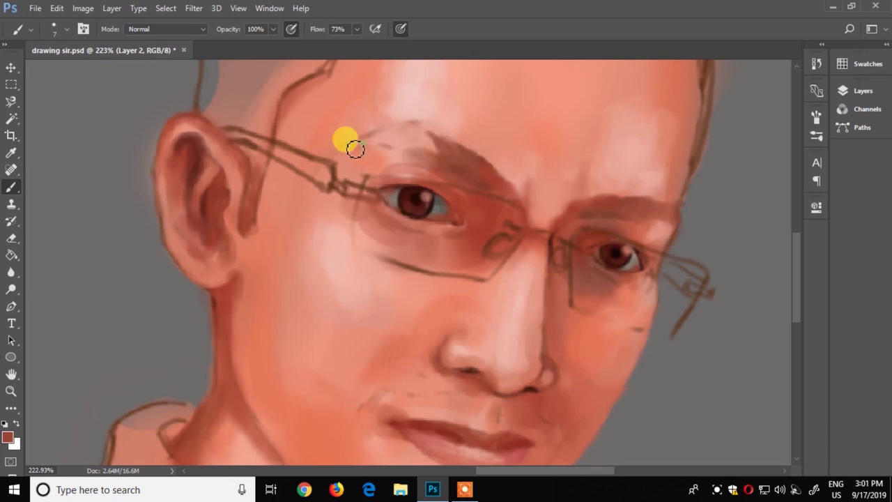
{"action": "left_click_drag", "start_coordinate": [421, 156], "coordinate": [378, 143]}
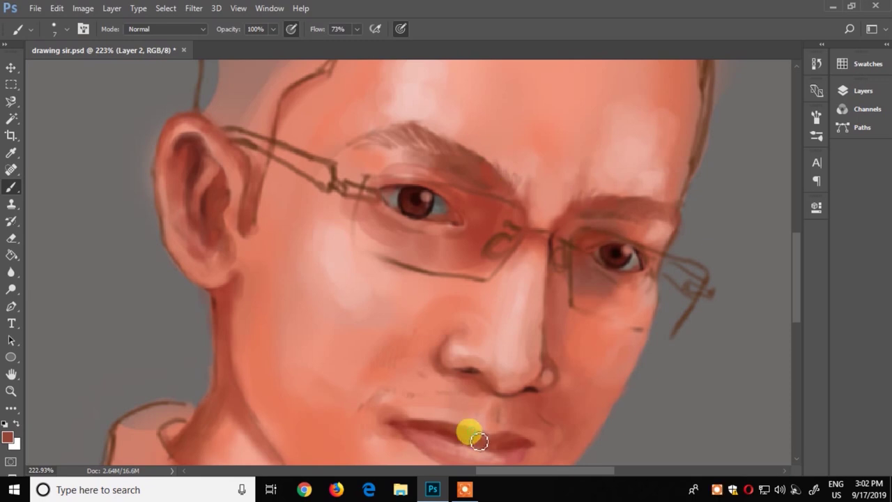
{"action": "scroll", "coordinate": [793, 303], "scroll_direction": "down", "scroll_amount": 3}
Step: Choose a neutral grey as the foreground colour
{"action": "left_click", "coordinate": [8, 437]}
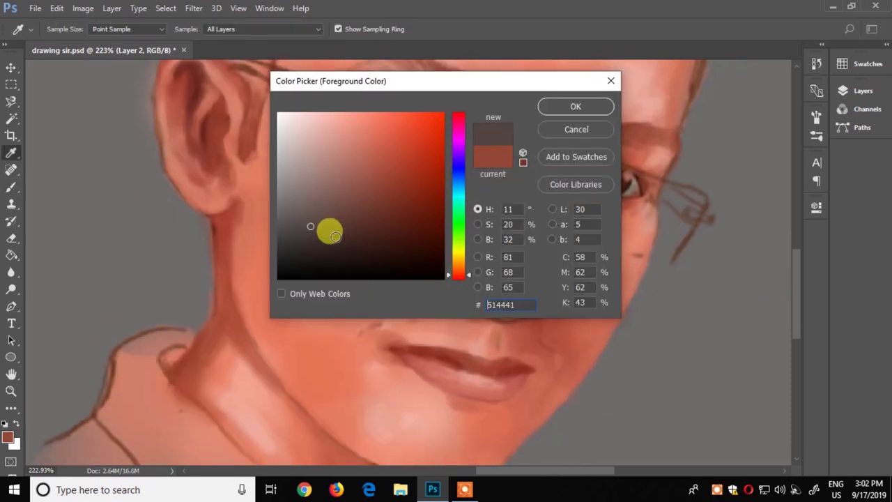
{"action": "left_click", "coordinate": [458, 272]}
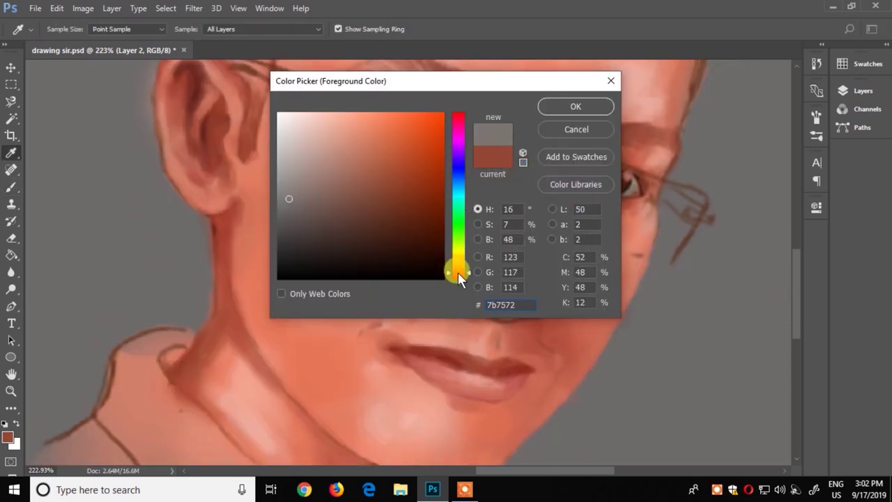
{"action": "left_click", "coordinate": [309, 185]}
{"action": "key", "text": "Return"}
{"action": "right_click", "coordinate": [380, 297]}
{"action": "key", "text": "Escape"}
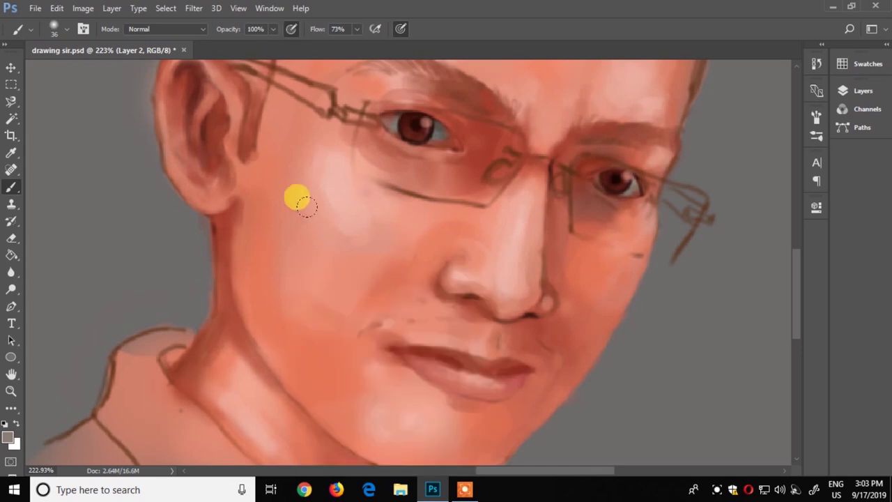
Step: Create a new layer and paint light grey stubble above the upper lip at 46% opacity
{"action": "key", "text": "F7"}
{"action": "key", "text": "ctrl+shift+alt+n"}
{"action": "key", "text": "4"}
{"action": "key", "text": "6"}
{"action": "left_click_drag", "start_coordinate": [362, 322], "coordinate": [454, 304]}
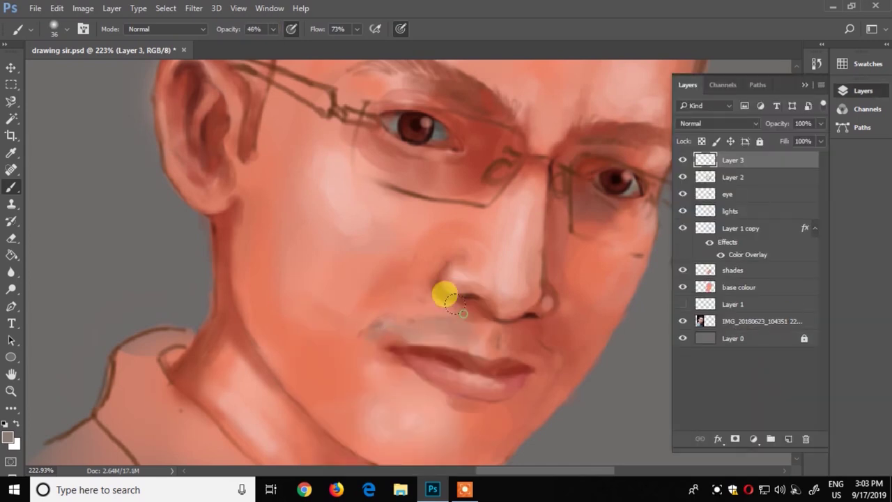
{"action": "scroll", "coordinate": [307, 279], "scroll_direction": "down", "scroll_amount": 5}
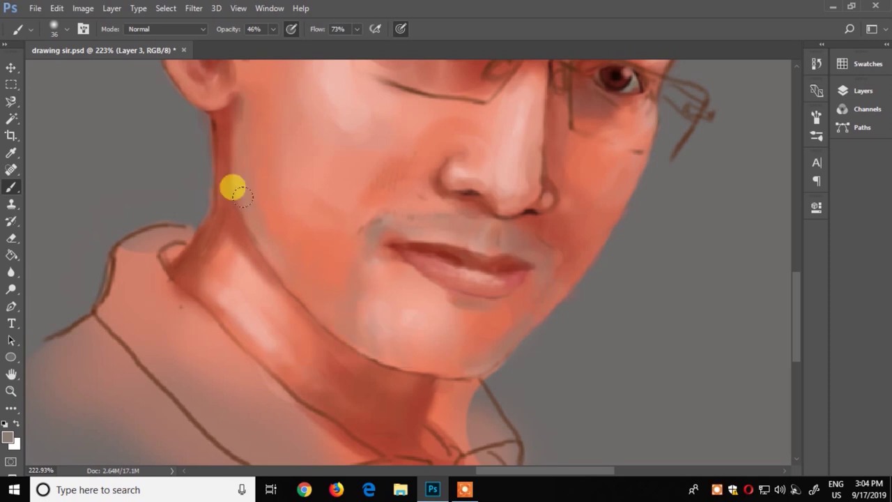
{"action": "scroll", "coordinate": [571, 243], "scroll_direction": "up", "scroll_amount": 1}
Step: Switch to a dark grey and paint stubble along the chin and jaw edge
{"action": "left_click", "coordinate": [8, 437]}
{"action": "left_click", "coordinate": [313, 235]}
{"action": "key", "text": "Return"}
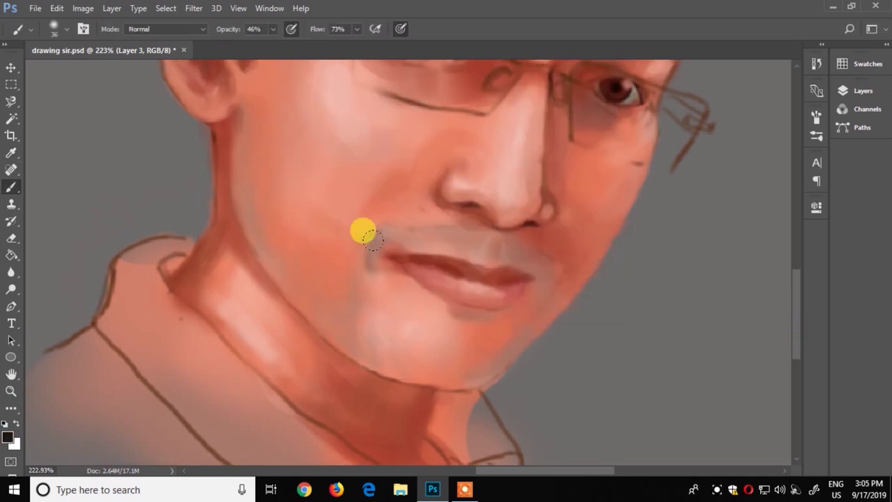
{"action": "scroll", "coordinate": [438, 254], "scroll_direction": "up", "scroll_amount": 6}
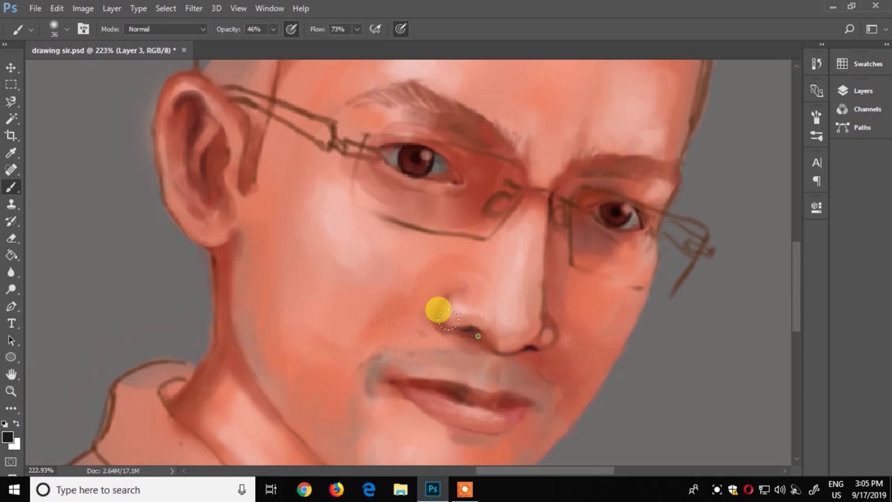
{"action": "scroll", "coordinate": [212, 251], "scroll_direction": "down", "scroll_amount": 7}
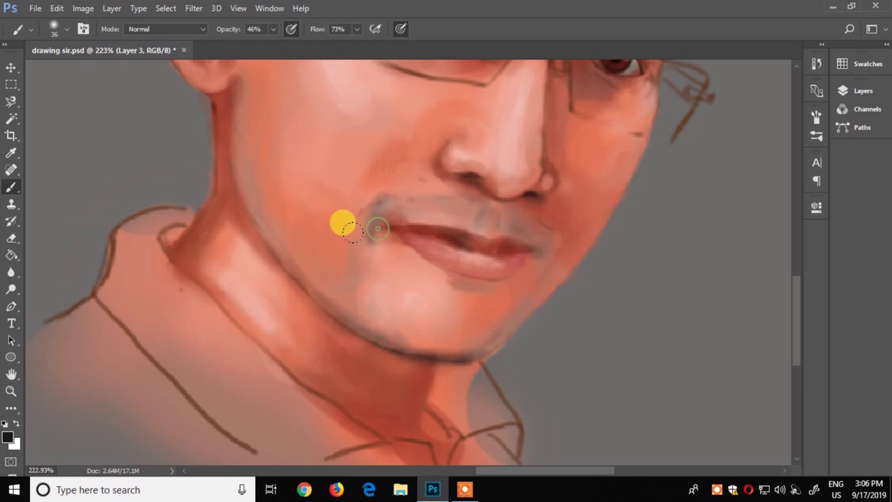
{"action": "mouse_move", "coordinate": [583, 470]}
{"action": "left_mouse_down"}
{"action": "mouse_move", "coordinate": [524, 494]}
{"action": "mouse_move", "coordinate": [559, 488]}
{"action": "left_mouse_up"}
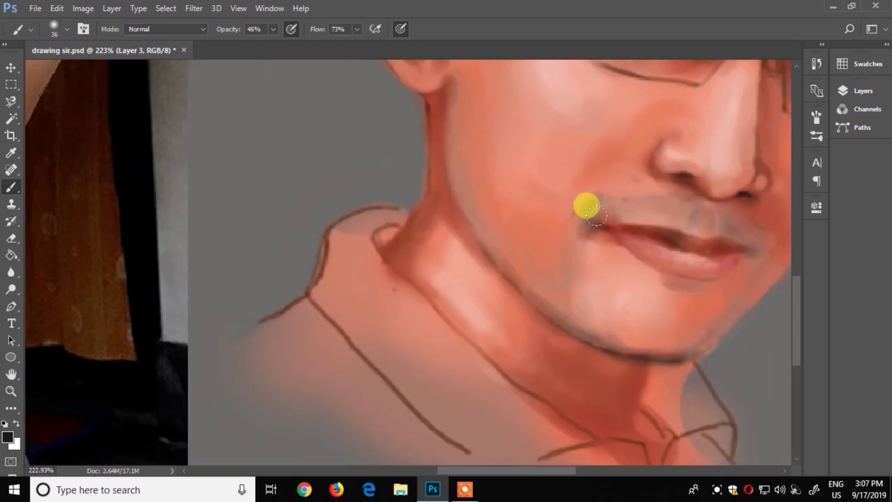
{"action": "scroll", "coordinate": [572, 349], "scroll_direction": "right", "scroll_amount": 5}
{"action": "scroll", "coordinate": [750, 265], "scroll_direction": "up", "scroll_amount": 2}
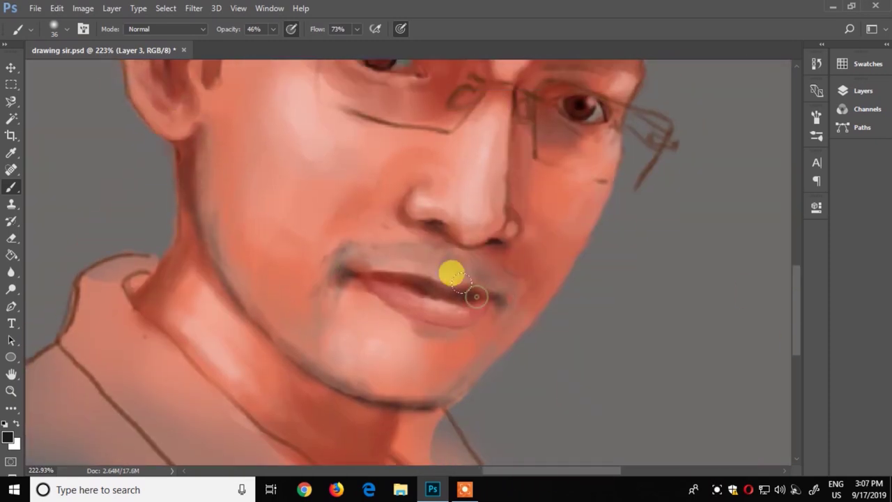
{"action": "left_click_drag", "start_coordinate": [795, 323], "coordinate": [795, 295]}
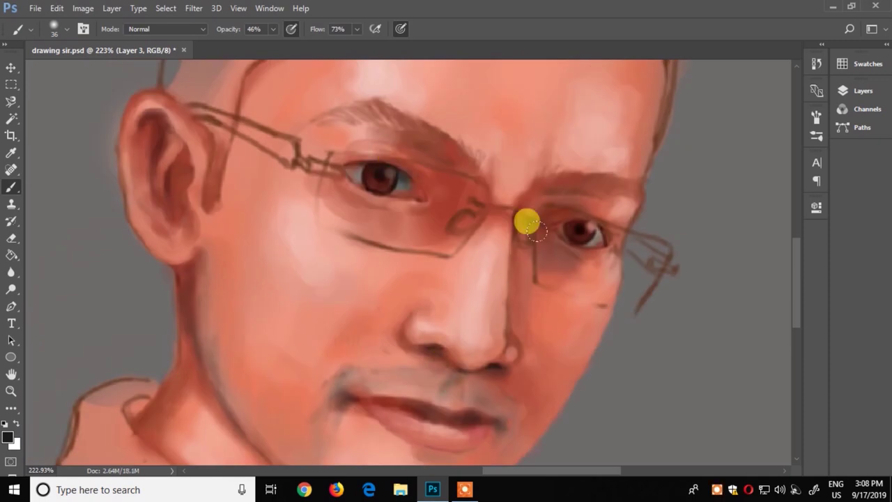
Step: Fit the document in the window, sample red near the mouth, and zoom in
{"action": "key", "text": "ctrl+0"}
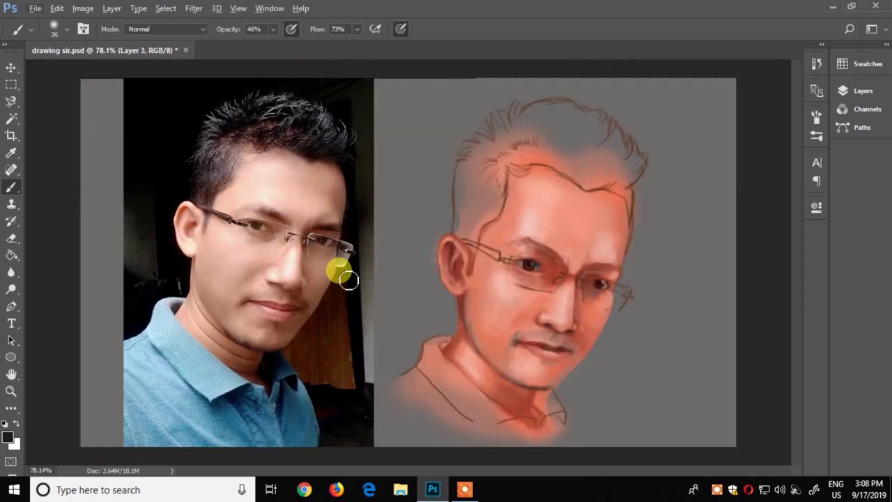
{"action": "left_click", "coordinate": [569, 364], "text": "alt"}
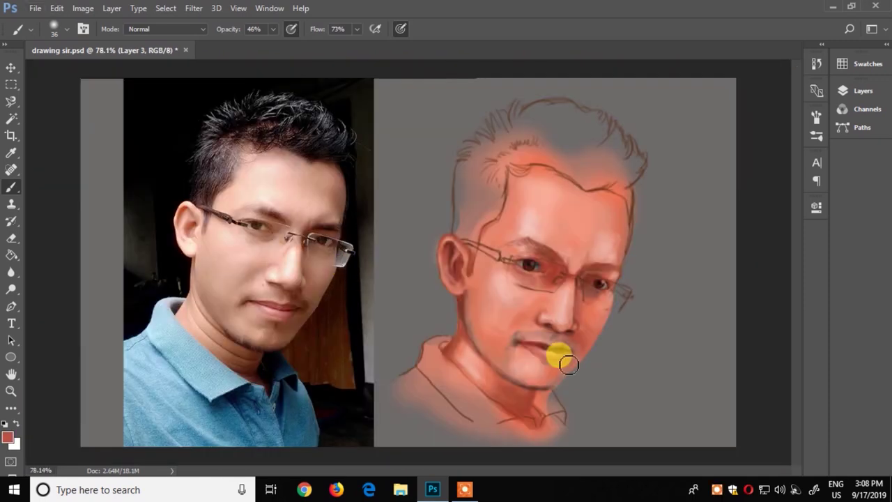
{"action": "right_click", "coordinate": [550, 388]}
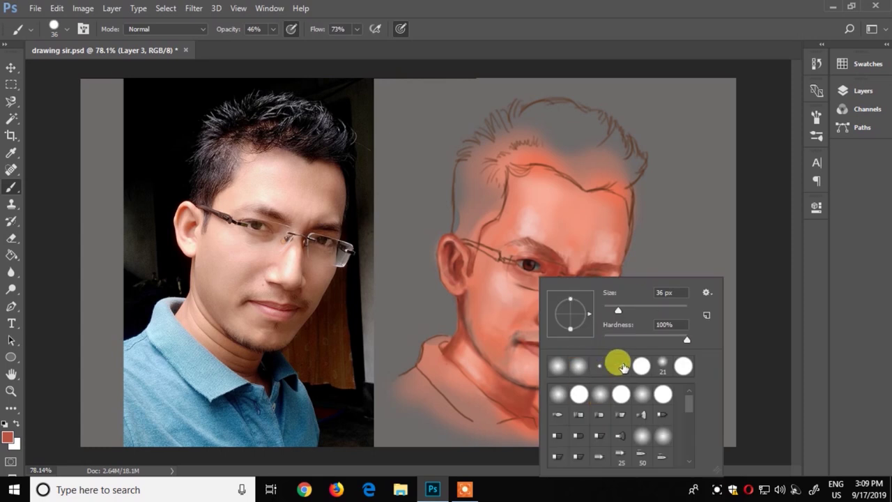
{"action": "key", "text": "Escape"}
{"action": "scroll", "coordinate": [587, 333], "scroll_direction": "up", "scroll_amount": 5}
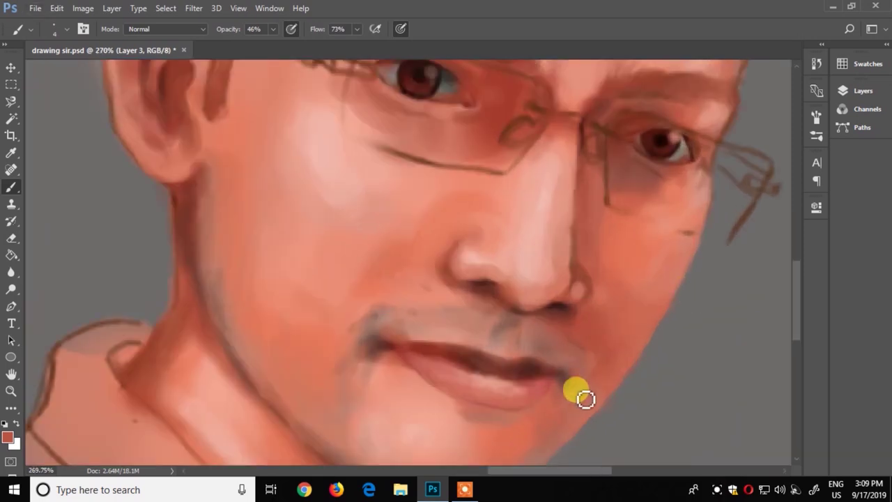
Step: Choose a darker red and dab it on the mouth corner and upper lip
{"action": "left_click", "coordinate": [7, 437]}
{"action": "left_click", "coordinate": [414, 226]}
{"action": "key", "text": "Return"}
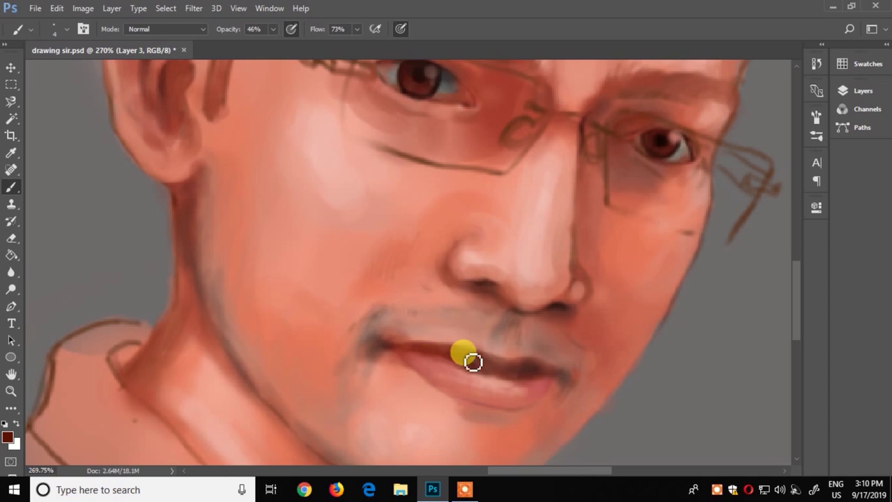
{"action": "scroll", "coordinate": [478, 357], "scroll_direction": "down", "scroll_amount": 3}
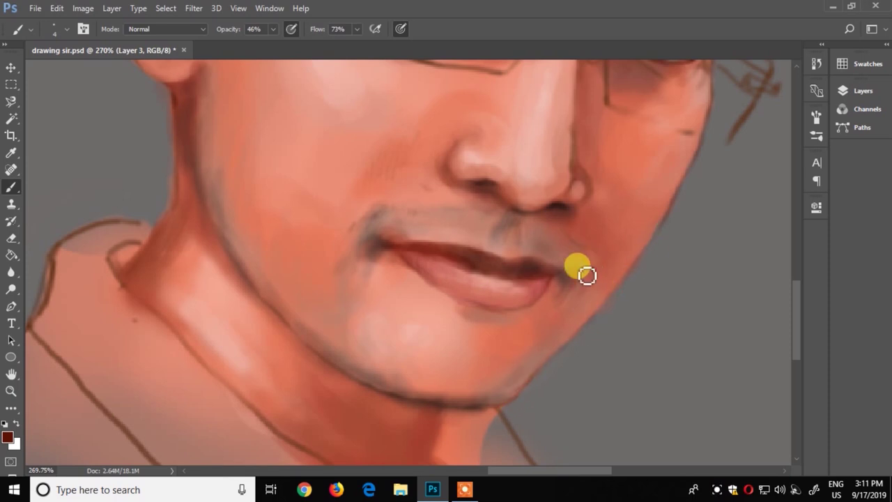
{"action": "left_click", "coordinate": [374, 229]}
{"action": "left_click", "coordinate": [433, 245]}
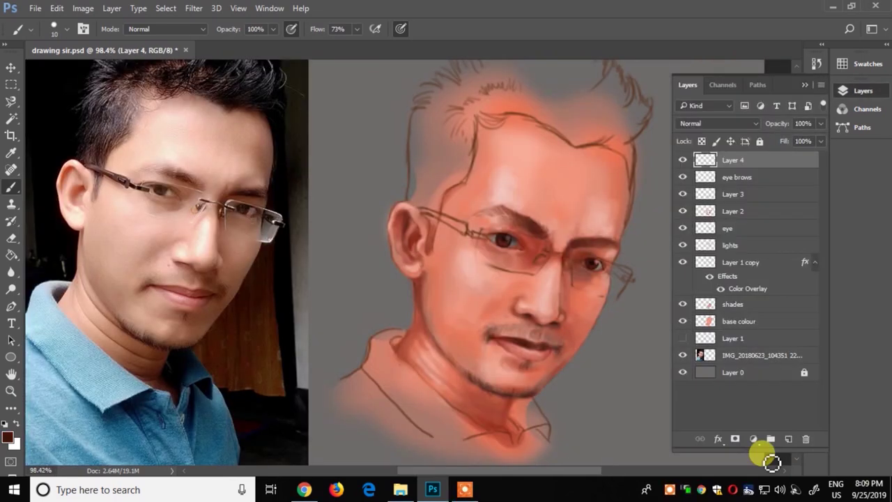
Step: Name the new layer 'glasses' and choose a light foreground colour for the frame
{"action": "type", "text": "glasses"}
{"action": "key", "text": "Return"}
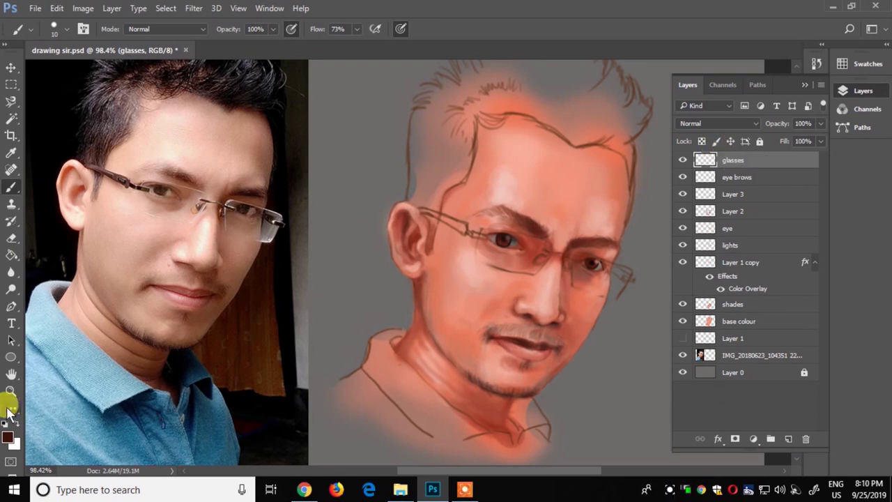
{"action": "left_click", "coordinate": [7, 435]}
{"action": "left_click", "coordinate": [571, 123]}
{"action": "scroll", "coordinate": [622, 260], "scroll_direction": "up", "scroll_amount": 3}
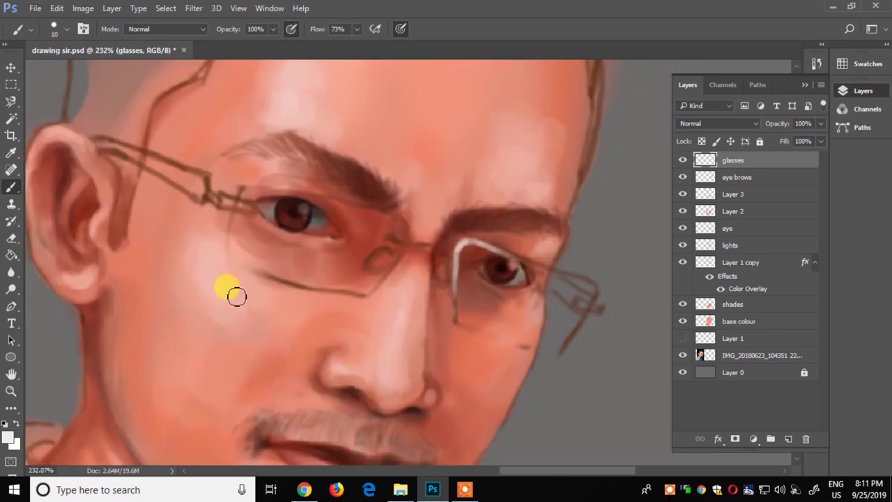
Step: With a 6 px brush, paint the glasses frame from brow to temple
{"action": "key", "text": "e"}
{"action": "left_click", "coordinate": [10, 186]}
{"action": "scroll", "coordinate": [464, 216], "scroll_direction": "up", "scroll_amount": 2}
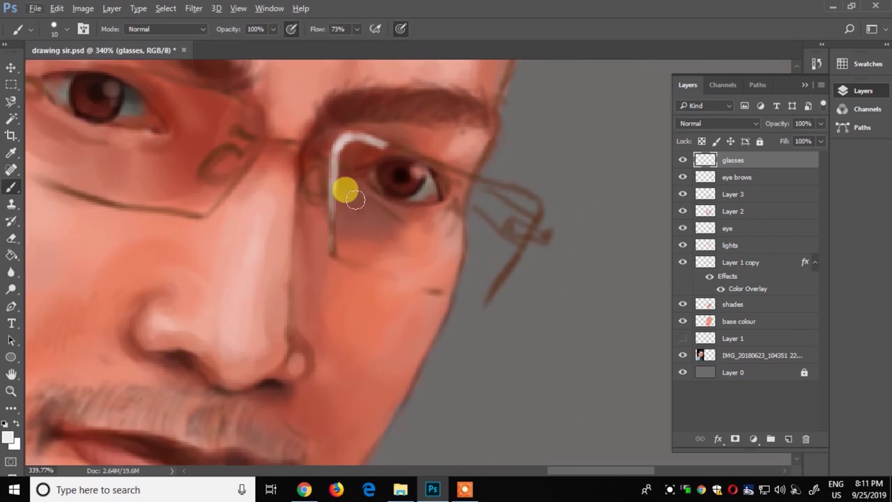
{"action": "left_click", "coordinate": [56, 28]}
{"action": "mouse_move", "coordinate": [396, 152]}
{"action": "left_mouse_down"}
{"action": "mouse_move", "coordinate": [530, 199]}
{"action": "mouse_move", "coordinate": [481, 313]}
{"action": "left_mouse_up"}
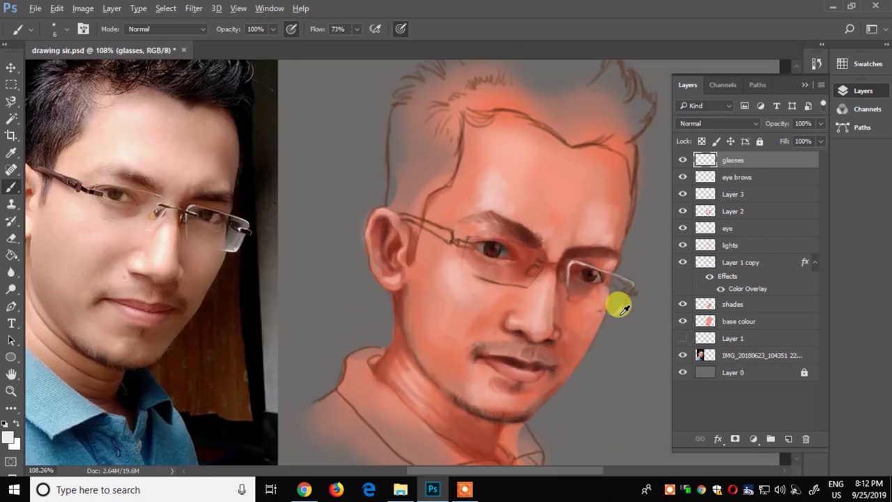
{"action": "left_click_drag", "start_coordinate": [360, 187], "coordinate": [498, 226]}
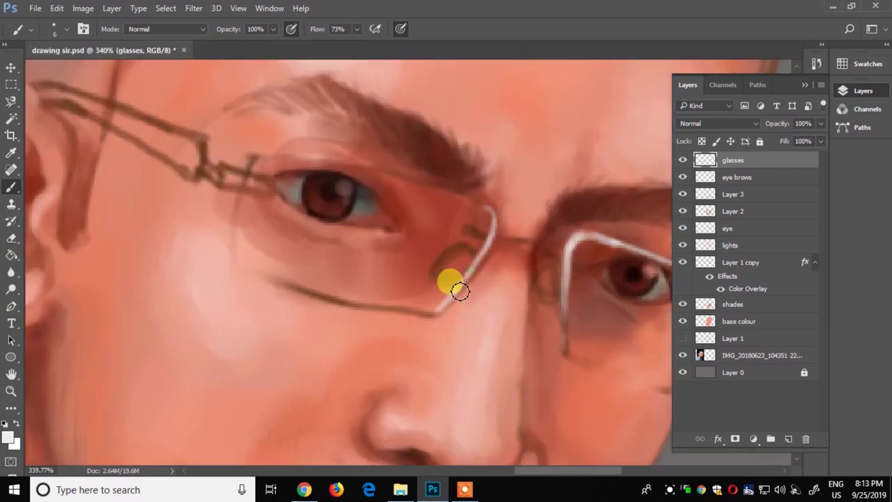
{"action": "key", "text": "ctrl+0"}
{"action": "scroll", "coordinate": [485, 233], "scroll_direction": "up", "scroll_amount": 5}
Step: Set the eraser opacity to 36%, then return to the Brush
{"action": "key", "text": "e"}
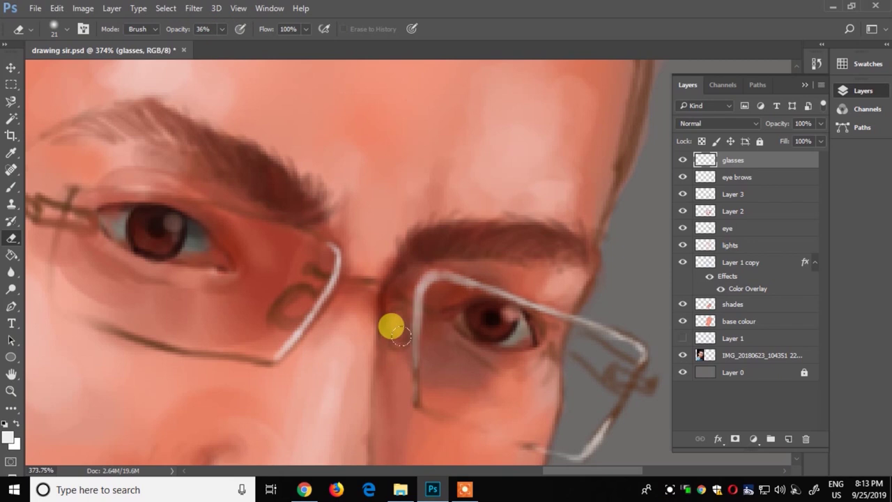
{"action": "key", "text": "3"}
{"action": "key", "text": "6"}
{"action": "scroll", "coordinate": [571, 405], "scroll_direction": "down", "scroll_amount": 4}
{"action": "scroll", "coordinate": [572, 405], "scroll_direction": "up", "scroll_amount": 3}
{"action": "scroll", "coordinate": [498, 364], "scroll_direction": "up", "scroll_amount": 3}
{"action": "scroll", "coordinate": [628, 293], "scroll_direction": "up", "scroll_amount": 2}
{"action": "key", "text": "b"}
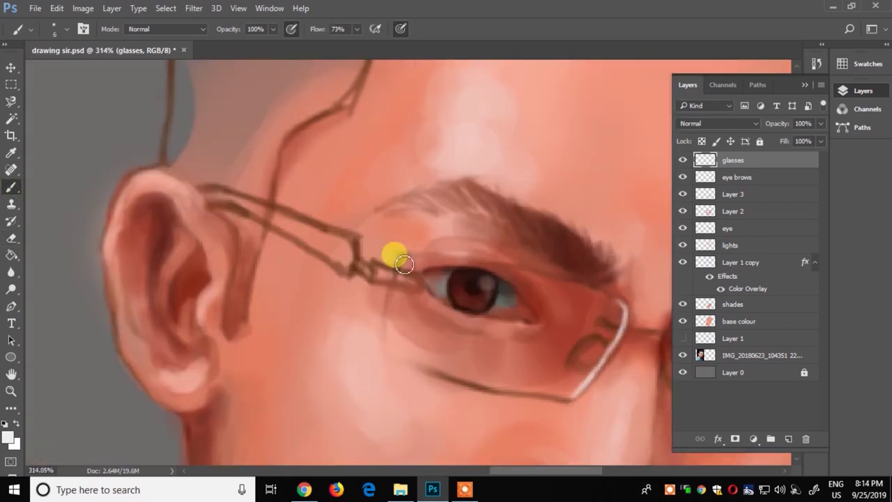
Step: Paint the lens's light top, side and bottom rims and a small curl at the hinge
{"action": "left_click_drag", "start_coordinate": [455, 259], "coordinate": [607, 297]}
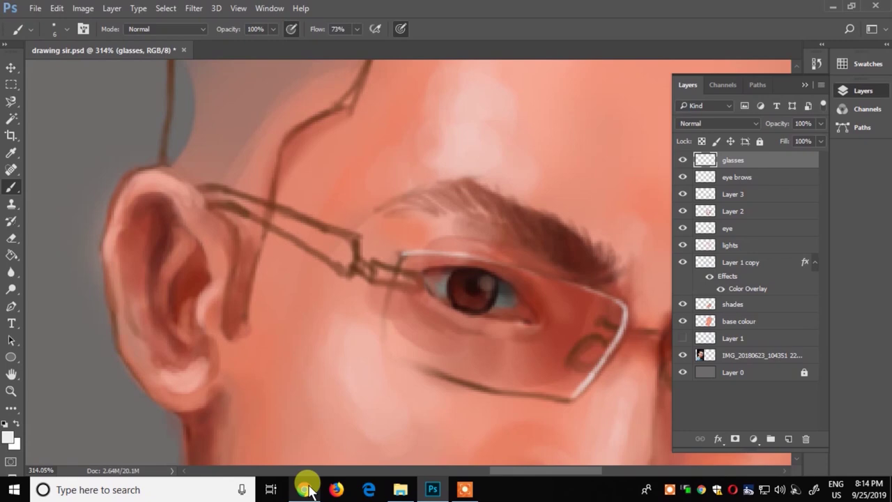
{"action": "left_click_drag", "start_coordinate": [391, 349], "coordinate": [399, 254]}
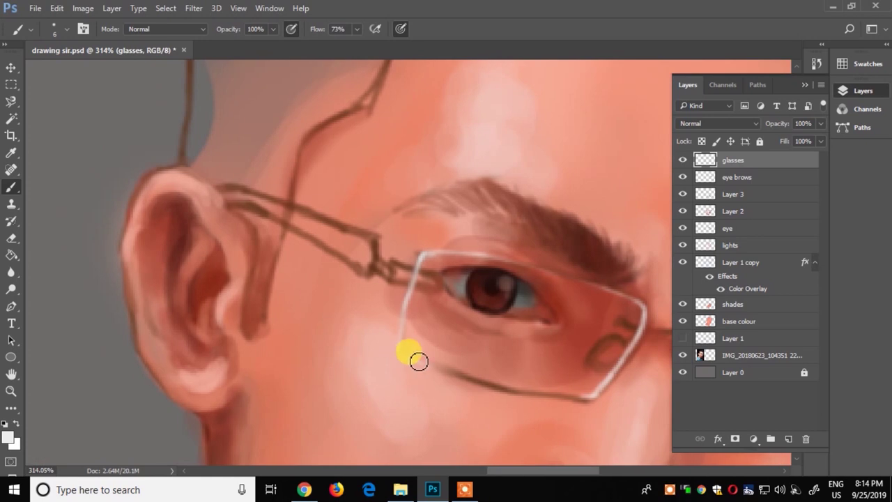
{"action": "left_click_drag", "start_coordinate": [418, 361], "coordinate": [585, 396]}
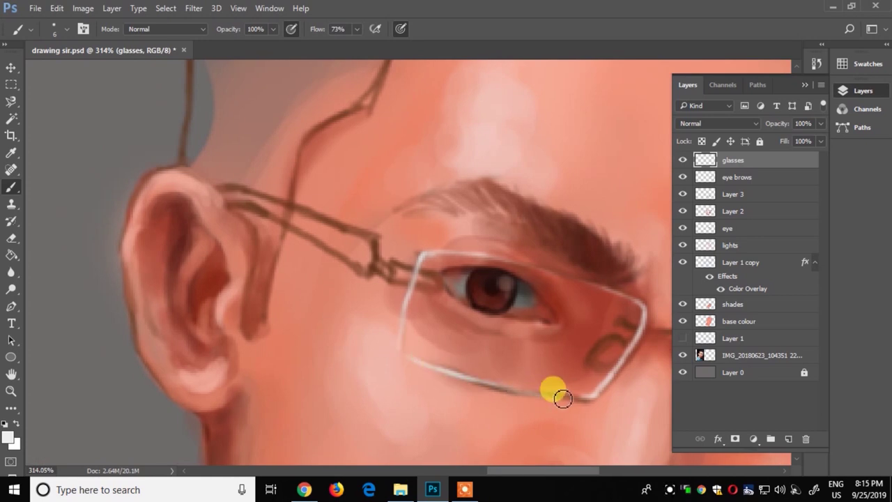
{"action": "scroll", "coordinate": [572, 404], "scroll_direction": "right", "scroll_amount": 5}
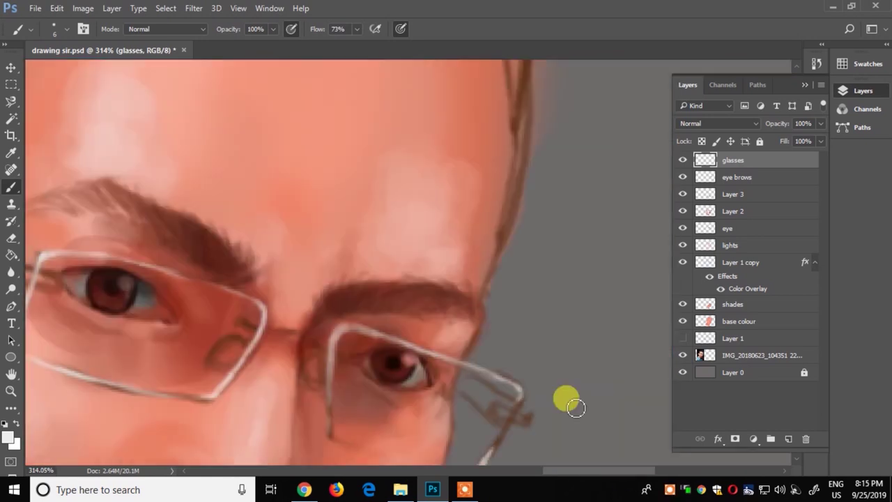
{"action": "left_click_drag", "start_coordinate": [502, 334], "coordinate": [495, 340]}
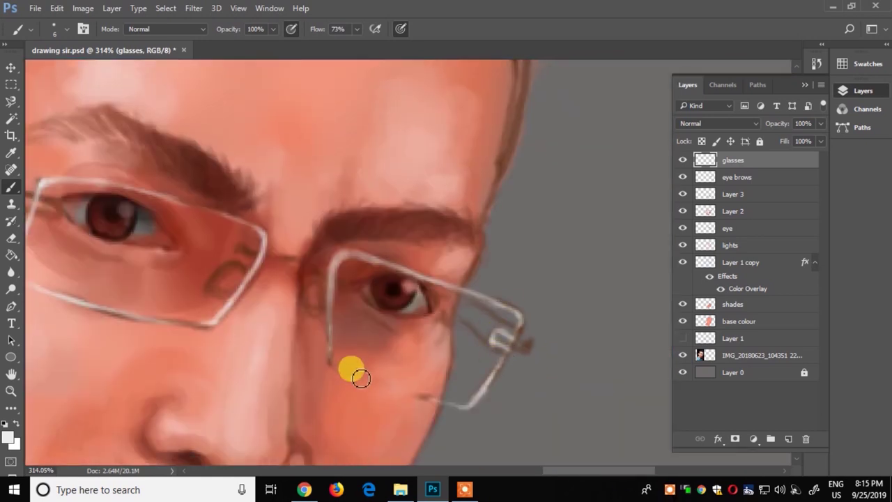
Step: Lower brush opacity to 47% and paint a light stroke on the right lens edge
{"action": "right_click", "coordinate": [355, 167]}
{"action": "key", "text": "Return"}
{"action": "key", "text": "4"}
{"action": "key", "text": "7"}
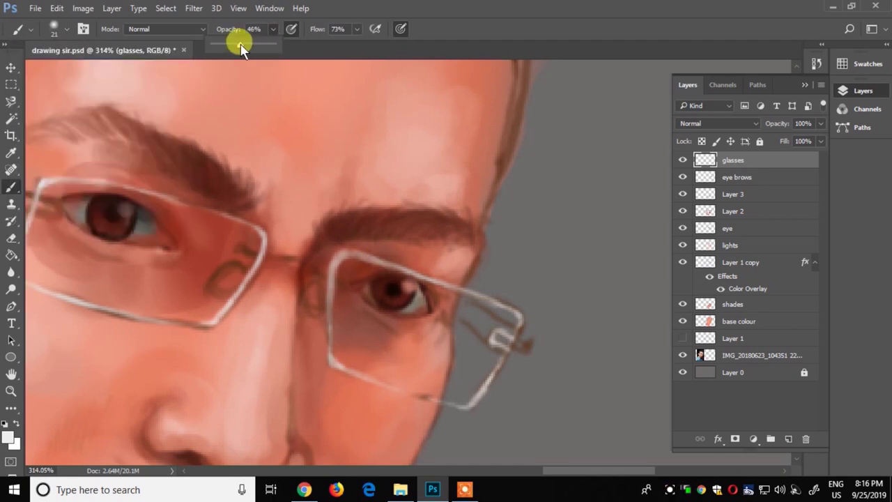
{"action": "left_click_drag", "start_coordinate": [472, 332], "coordinate": [481, 352]}
{"action": "scroll", "coordinate": [544, 432], "scroll_direction": "left", "scroll_amount": 5}
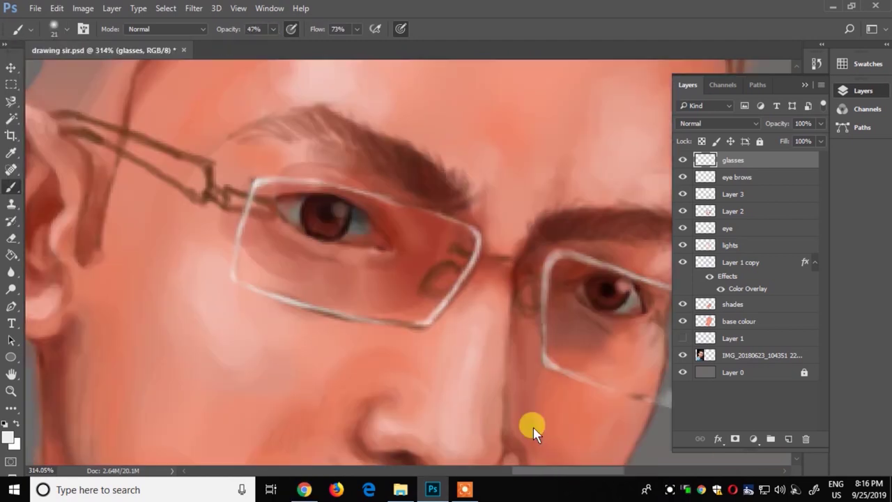
{"action": "scroll", "coordinate": [565, 299], "scroll_direction": "right", "scroll_amount": 5}
{"action": "scroll", "coordinate": [514, 454], "scroll_direction": "right", "scroll_amount": 5}
{"action": "scroll", "coordinate": [449, 315], "scroll_direction": "left", "scroll_amount": 5}
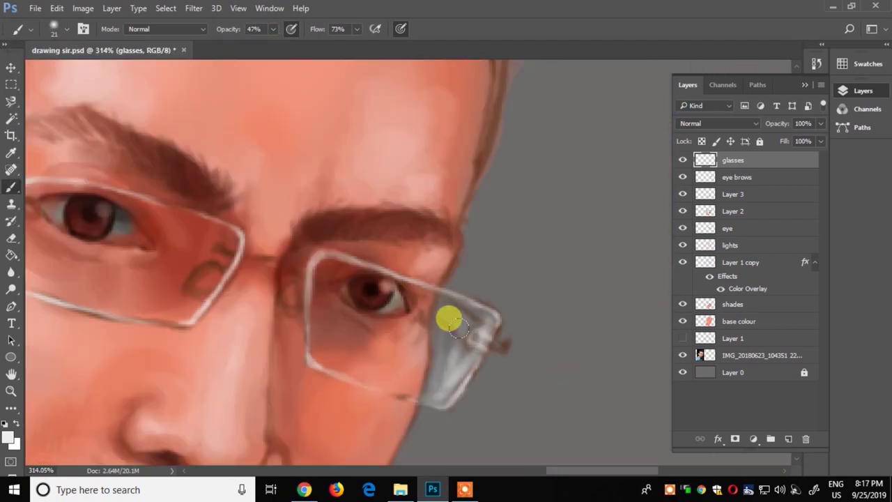
Step: At 18% opacity, tint the right lens grey-blue and soften its bright highlight
{"action": "mouse_move", "coordinate": [449, 314]}
{"action": "left_mouse_down"}
{"action": "mouse_move", "coordinate": [442, 303]}
{"action": "mouse_move", "coordinate": [429, 368]}
{"action": "left_mouse_up"}
{"action": "scroll", "coordinate": [373, 291], "scroll_direction": "left", "scroll_amount": 2}
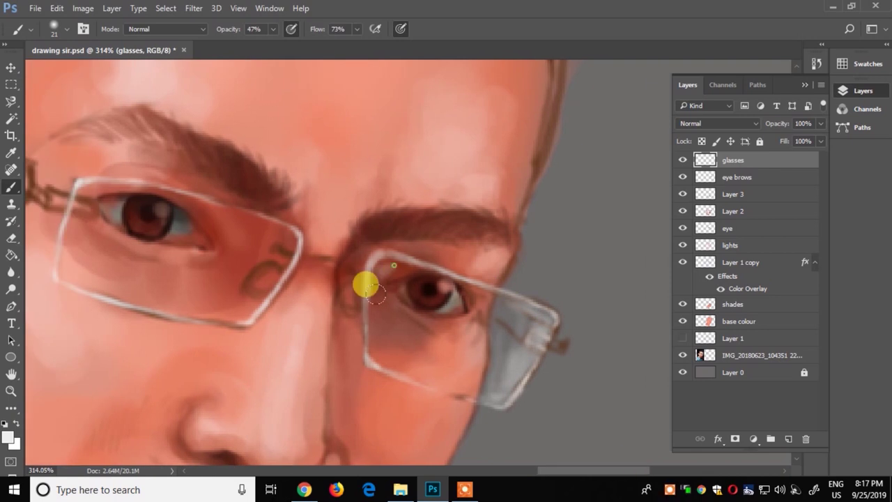
{"action": "key", "text": "1"}
{"action": "key", "text": "8"}
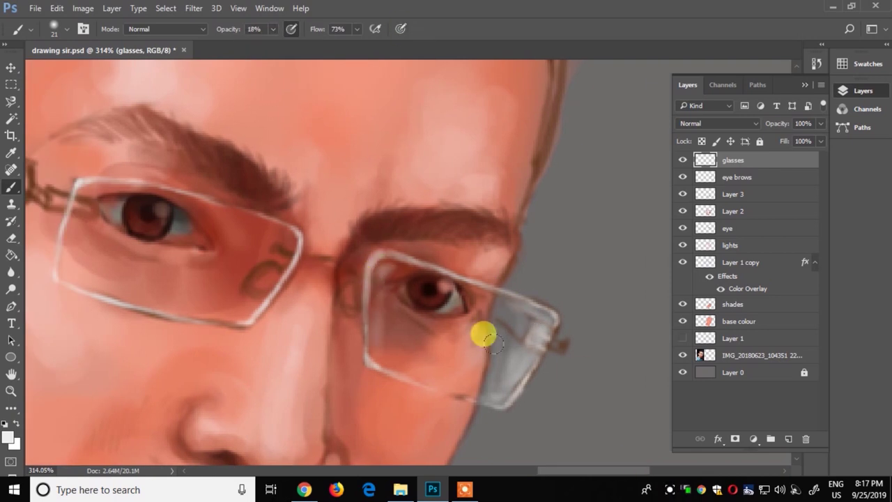
{"action": "left_click_drag", "start_coordinate": [511, 335], "coordinate": [499, 371]}
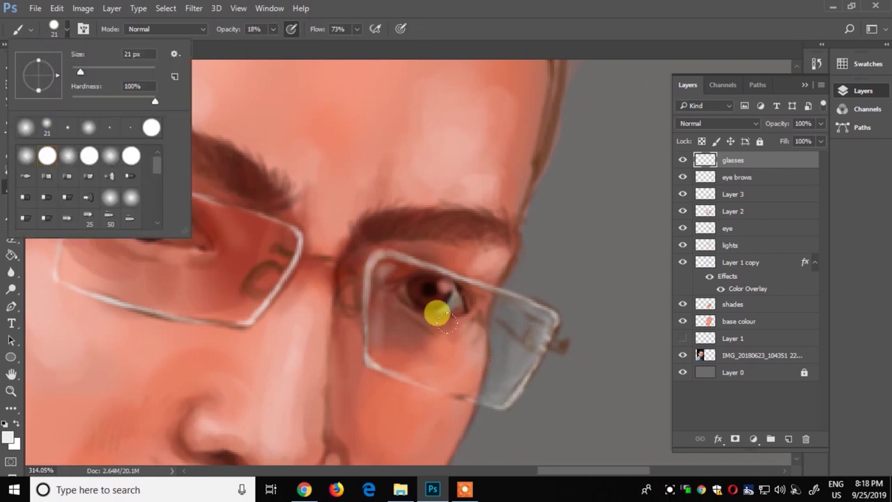
{"action": "left_click_drag", "start_coordinate": [515, 321], "coordinate": [502, 377]}
Step: Shrink the brush to 7 px at 46% opacity and paint a light grey stroke across the right lens
{"action": "left_click_drag", "start_coordinate": [592, 472], "coordinate": [565, 472]}
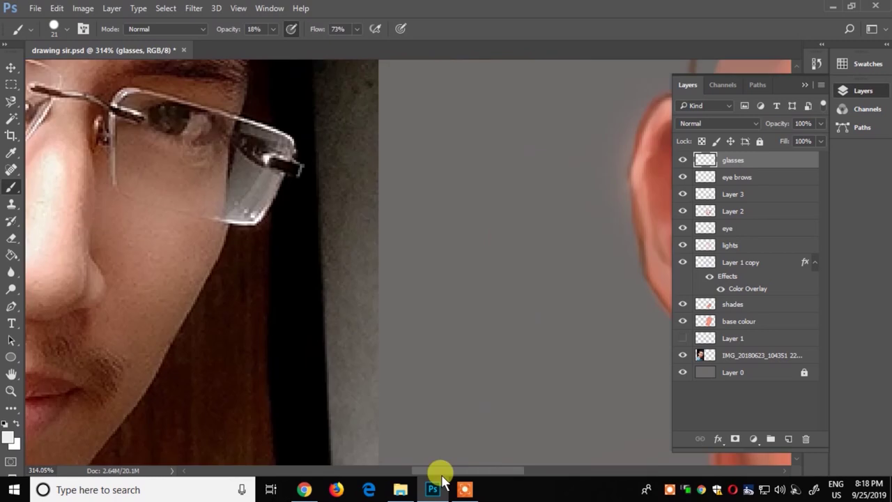
{"action": "left_click_drag", "start_coordinate": [396, 286], "coordinate": [237, 286]}
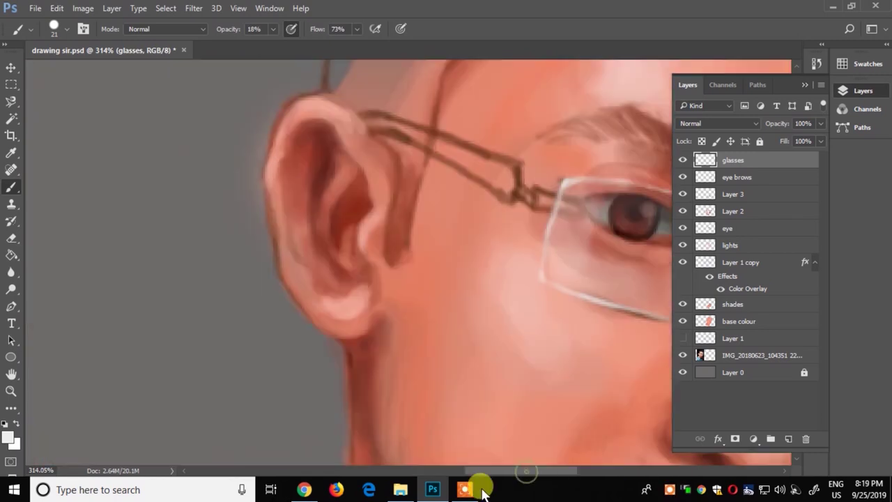
{"action": "right_click", "coordinate": [116, 211]}
{"action": "left_click_drag", "start_coordinate": [180, 239], "coordinate": [178, 251]}
{"action": "left_click", "coordinate": [119, 182]}
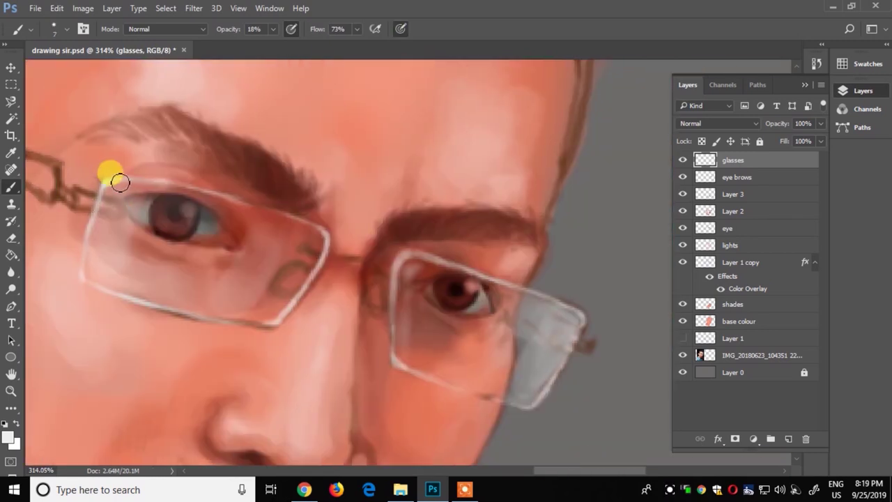
{"action": "key", "text": "4"}
{"action": "key", "text": "6"}
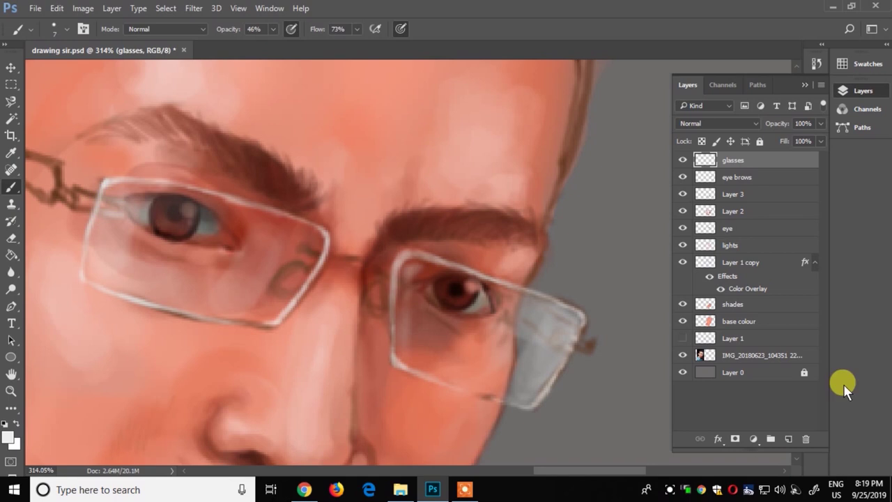
{"action": "left_click_drag", "start_coordinate": [606, 471], "coordinate": [617, 493]}
{"action": "left_click_drag", "start_coordinate": [454, 360], "coordinate": [514, 339]}
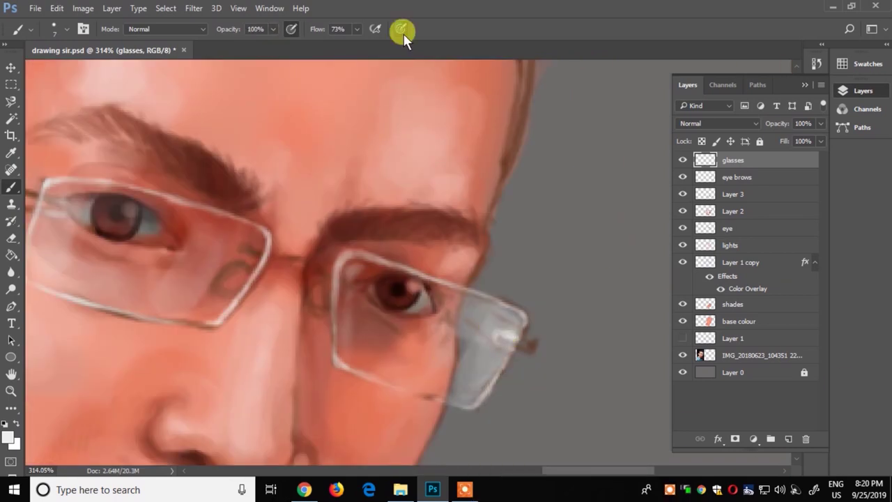
{"action": "left_click_drag", "start_coordinate": [600, 470], "coordinate": [477, 471]}
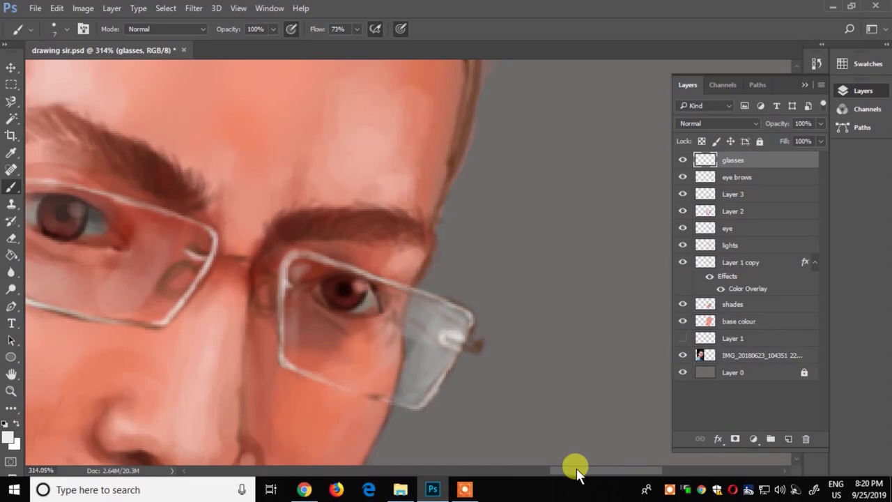
{"action": "left_click_drag", "start_coordinate": [578, 472], "coordinate": [549, 472]}
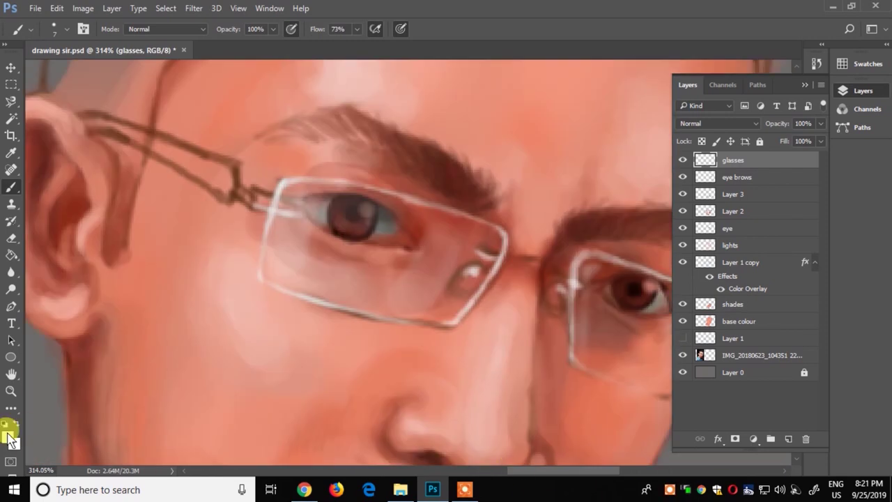
Step: Pick dark brown and paint the nose pads and the bridge between the lenses
{"action": "left_click", "coordinate": [9, 437]}
{"action": "left_click", "coordinate": [390, 202]}
{"action": "left_click", "coordinate": [577, 107]}
{"action": "mouse_move", "coordinate": [462, 285]}
{"action": "left_mouse_down"}
{"action": "mouse_move", "coordinate": [528, 261]}
{"action": "mouse_move", "coordinate": [562, 280]}
{"action": "left_mouse_up"}
{"action": "right_click", "coordinate": [57, 271]}
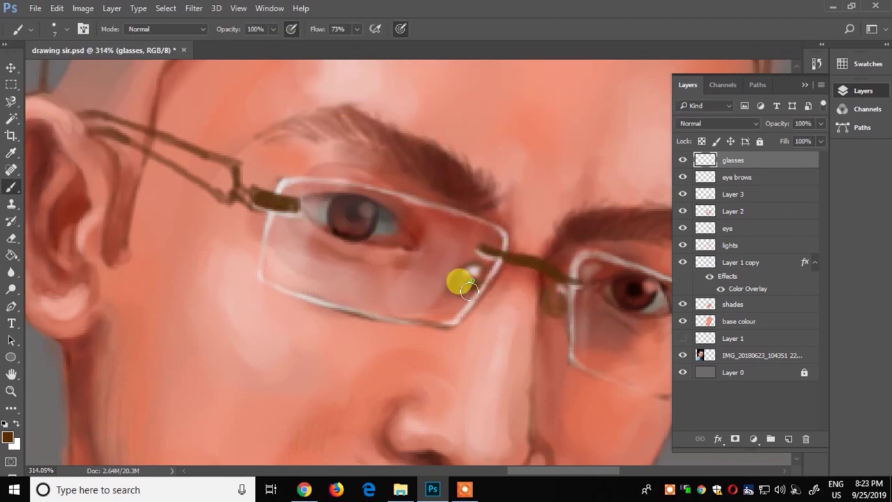
{"action": "left_click_drag", "start_coordinate": [469, 289], "coordinate": [484, 265]}
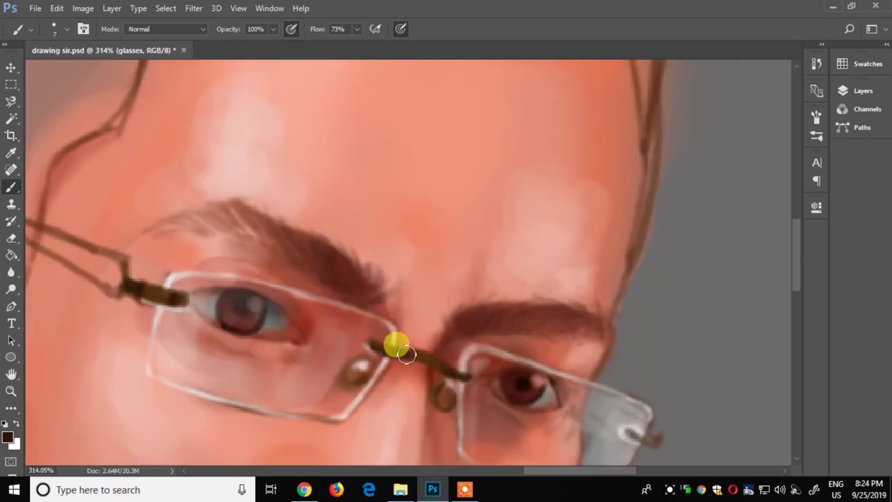
{"action": "left_click_drag", "start_coordinate": [406, 353], "coordinate": [422, 359]}
{"action": "left_click", "coordinate": [618, 454]}
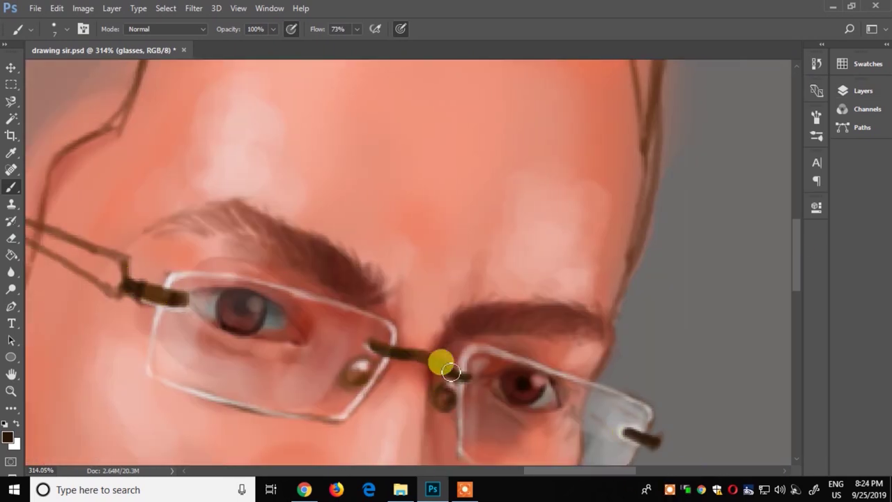
{"action": "scroll", "coordinate": [466, 374], "scroll_direction": "down", "scroll_amount": 3}
{"action": "scroll", "coordinate": [609, 481], "scroll_direction": "right", "scroll_amount": 1}
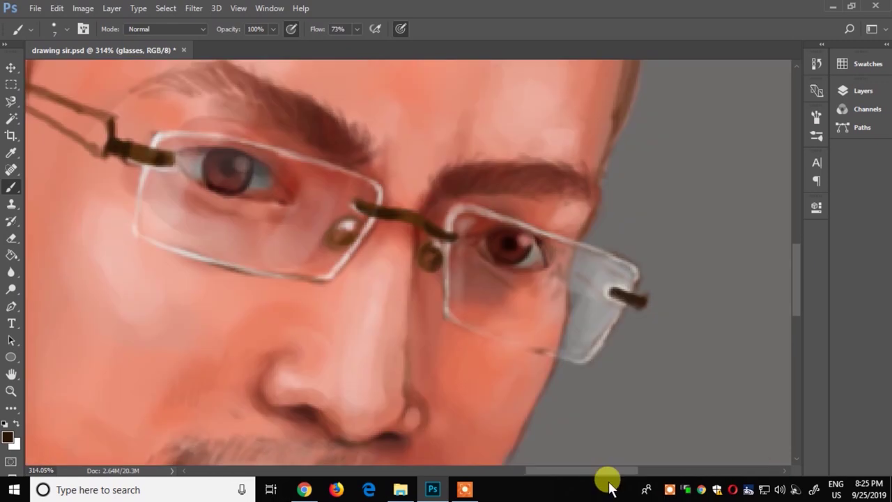
Step: Add a new layer above the eyebrows and paint a light stroke on the right lens edge
{"action": "key", "text": "F7"}
{"action": "left_click", "coordinate": [789, 439]}
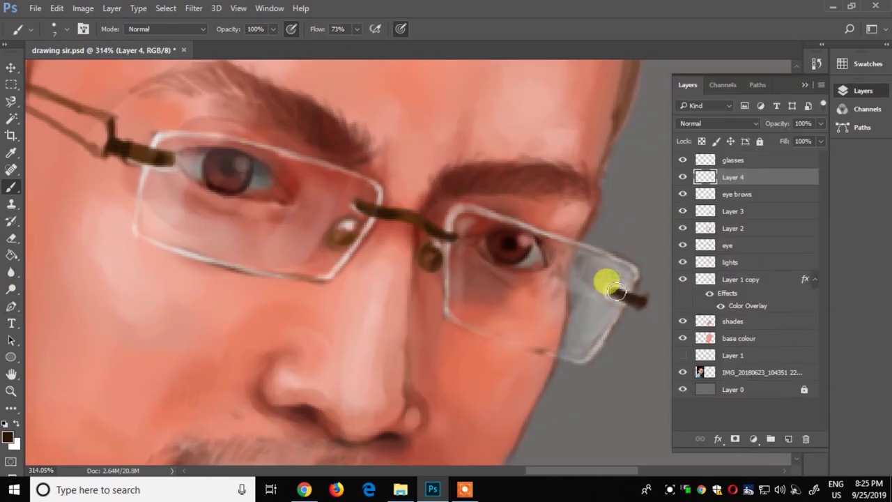
{"action": "left_click_drag", "start_coordinate": [616, 292], "coordinate": [574, 275]}
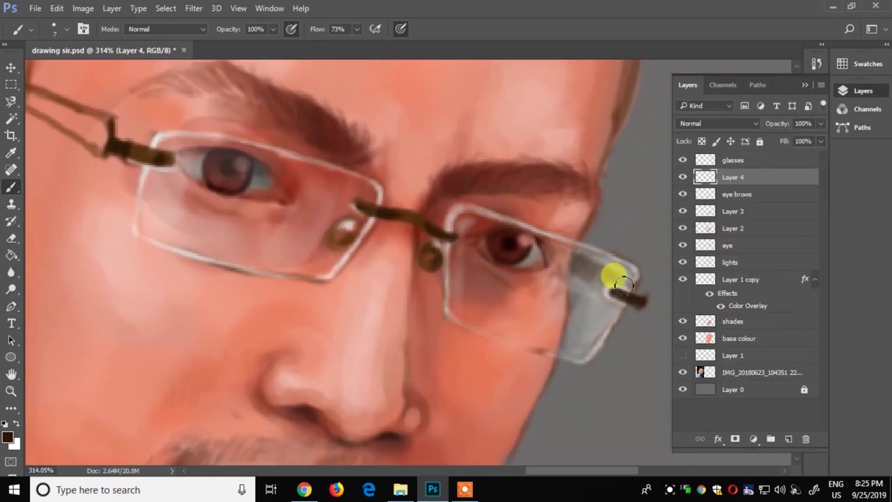
{"action": "scroll", "coordinate": [622, 284], "scroll_direction": "up", "scroll_amount": 2}
{"action": "scroll", "coordinate": [623, 284], "scroll_direction": "left", "scroll_amount": 5}
Step: Switch to dark red and paint a thick temple arm running back toward the ear
{"action": "key", "text": "F7"}
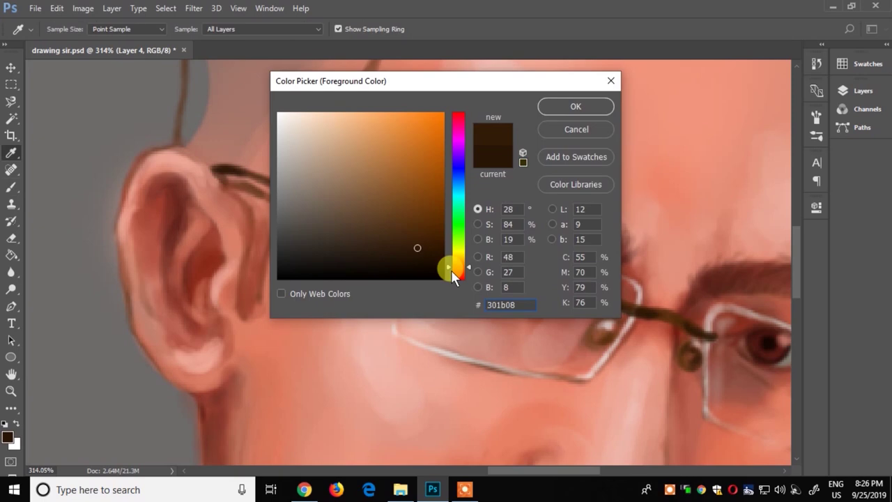
{"action": "left_click", "coordinate": [454, 269]}
{"action": "key", "text": "Return"}
{"action": "left_click_drag", "start_coordinate": [359, 218], "coordinate": [360, 245]}
{"action": "mouse_move", "coordinate": [212, 168]}
{"action": "left_mouse_down"}
{"action": "mouse_move", "coordinate": [353, 216]}
{"action": "mouse_move", "coordinate": [327, 221]}
{"action": "mouse_move", "coordinate": [259, 183]}
{"action": "left_mouse_up"}
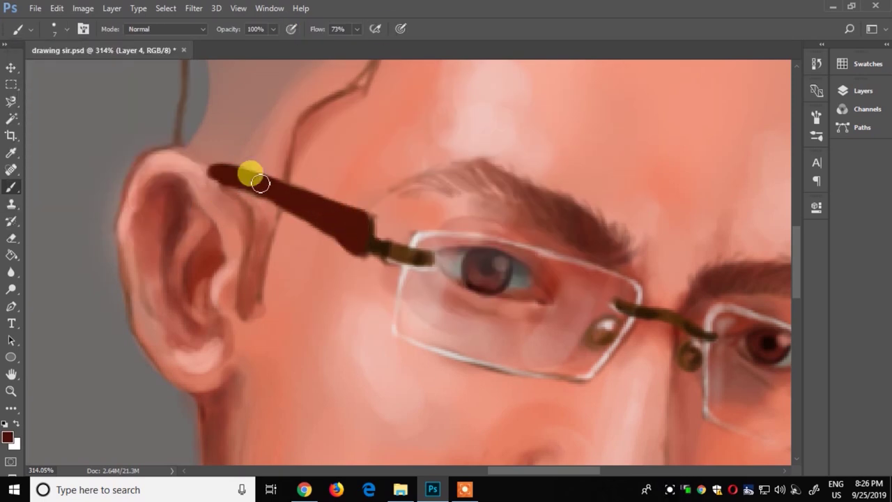
Step: Show the Layers list and select the glasses layer for painting
{"action": "left_click", "coordinate": [11, 238]}
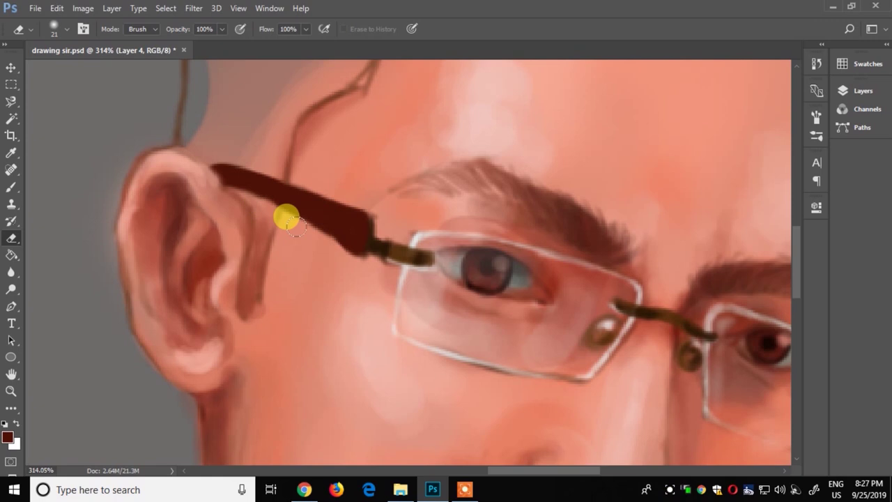
{"action": "left_click", "coordinate": [863, 90]}
{"action": "left_click", "coordinate": [11, 187]}
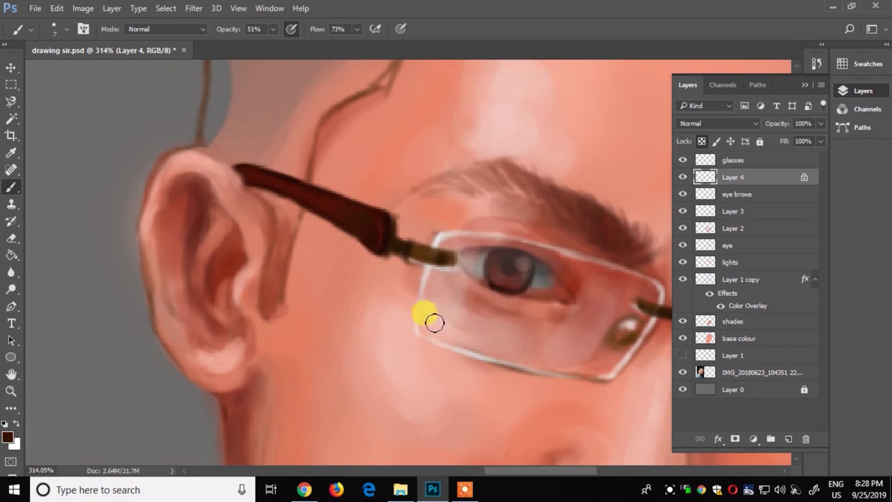
{"action": "left_click", "coordinate": [706, 159]}
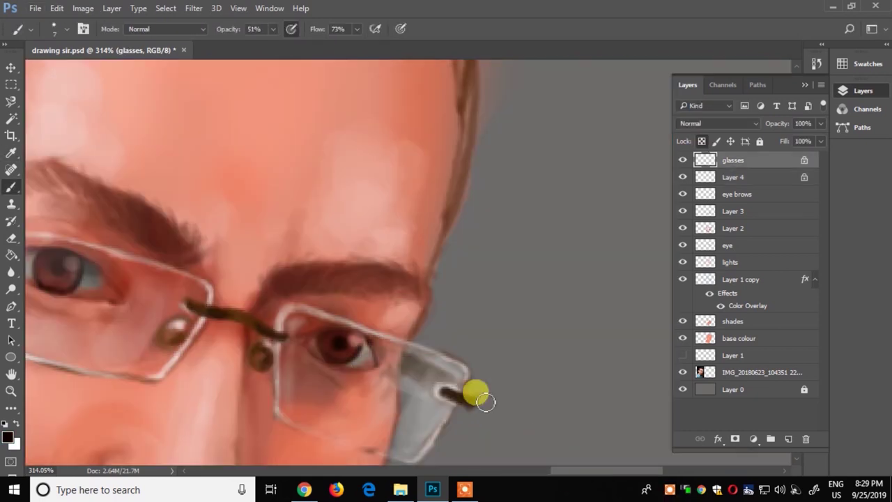
Step: Select Layer 4 and nudge the glasses temple arm slightly into place with the Move tool
{"action": "scroll", "coordinate": [268, 332], "scroll_direction": "down", "scroll_amount": 3}
{"action": "scroll", "coordinate": [542, 432], "scroll_direction": "down", "scroll_amount": 2}
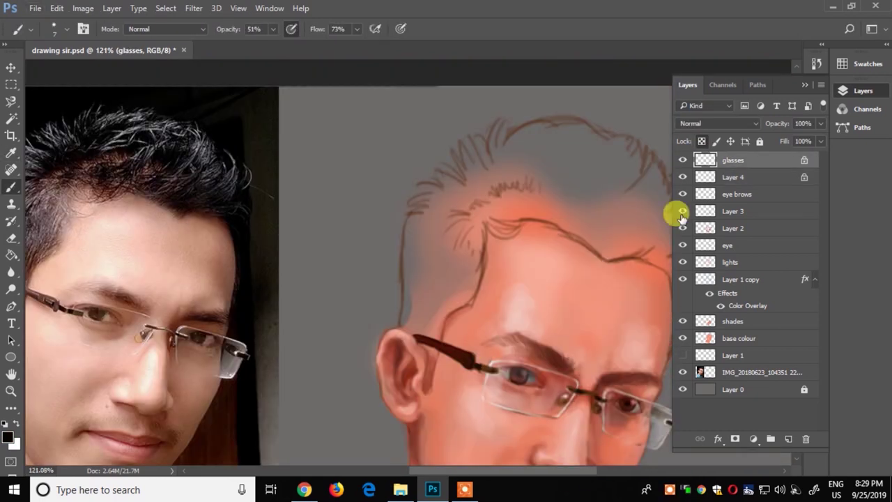
{"action": "left_click", "coordinate": [481, 345], "text": "ctrl"}
{"action": "scroll", "coordinate": [474, 349], "scroll_direction": "up", "scroll_amount": 5}
{"action": "key", "text": "v"}
{"action": "left_click_drag", "start_coordinate": [380, 328], "coordinate": [380, 333]}
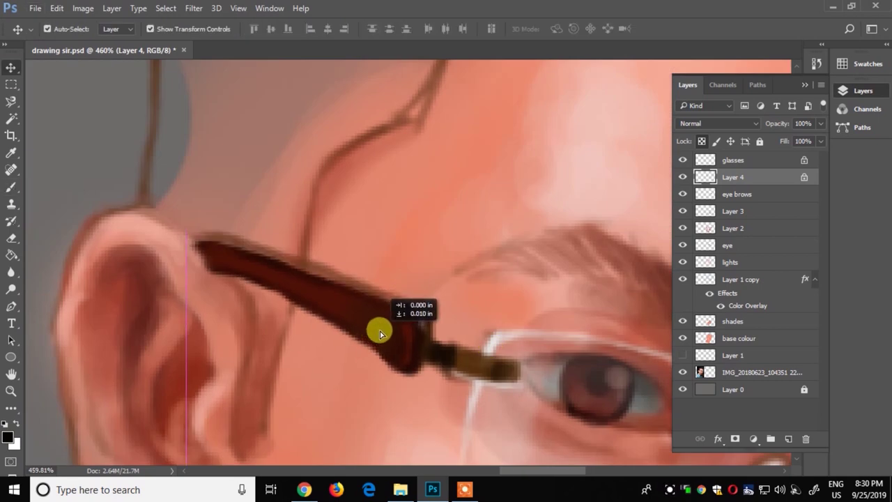
{"action": "key", "text": "e"}
{"action": "left_click", "coordinate": [307, 257]}
{"action": "left_click", "coordinate": [453, 193]}
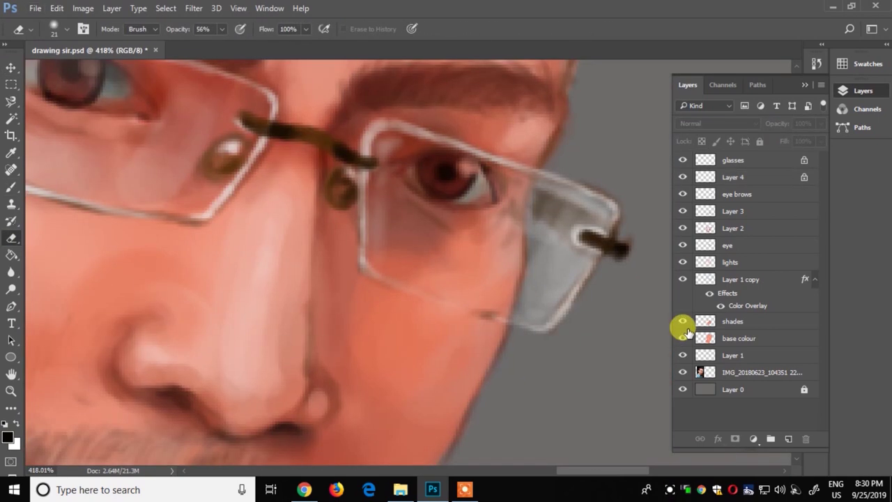
{"action": "key", "text": "ctrl+0"}
Step: Hide the shades layer, toggle Layer 1 copy off and on to compare, then add a new top layer
{"action": "left_click", "coordinate": [683, 321]}
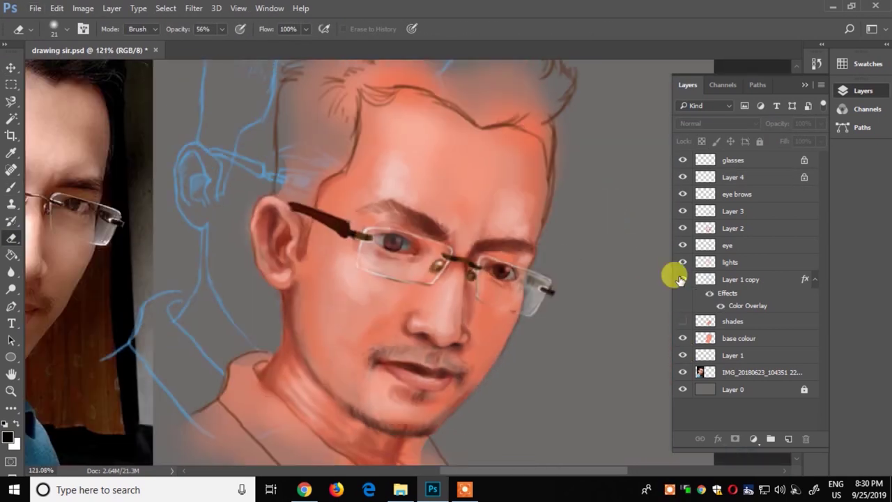
{"action": "left_click", "coordinate": [683, 279]}
{"action": "left_click", "coordinate": [551, 290], "text": "ctrl"}
{"action": "scroll", "coordinate": [551, 290], "scroll_direction": "up", "scroll_amount": 3}
{"action": "scroll", "coordinate": [532, 265], "scroll_direction": "up", "scroll_amount": 2}
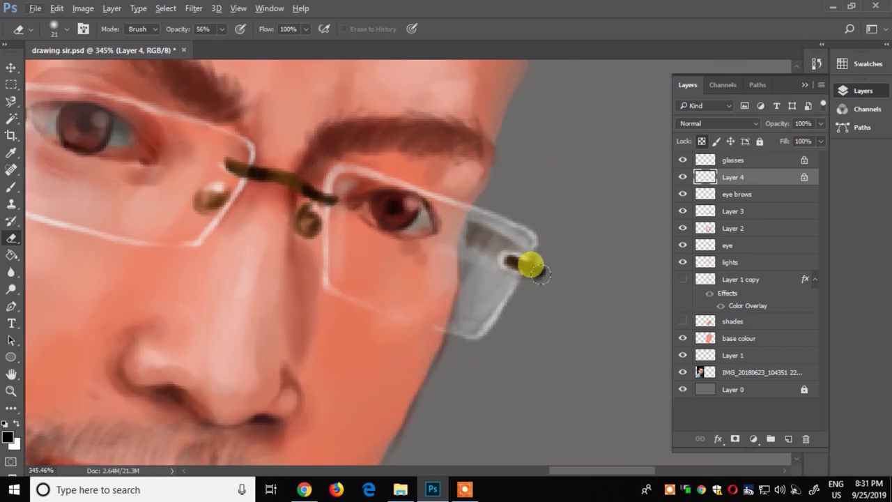
{"action": "scroll", "coordinate": [461, 342], "scroll_direction": "down", "scroll_amount": 3}
{"action": "scroll", "coordinate": [573, 325], "scroll_direction": "down", "scroll_amount": 2}
{"action": "scroll", "coordinate": [498, 193], "scroll_direction": "down", "scroll_amount": 2}
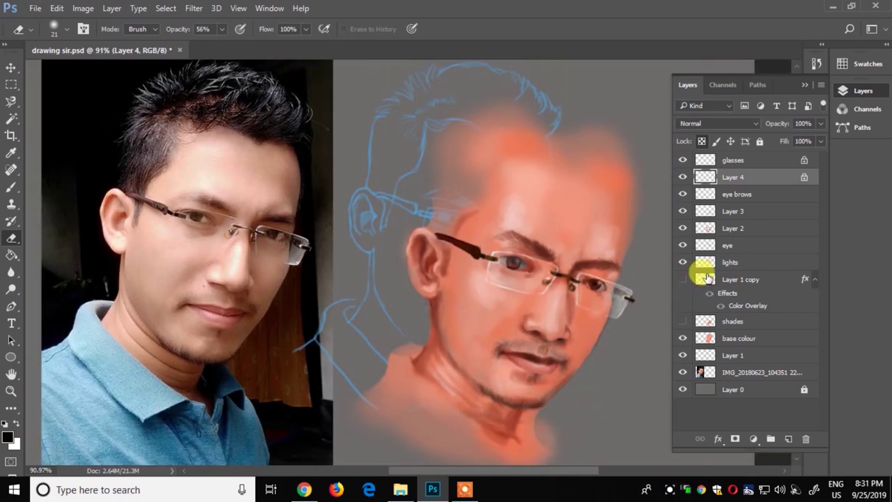
{"action": "left_click", "coordinate": [682, 280]}
{"action": "left_click", "coordinate": [681, 281]}
{"action": "left_click", "coordinate": [682, 280]}
{"action": "left_click", "coordinate": [548, 300], "text": "ctrl"}
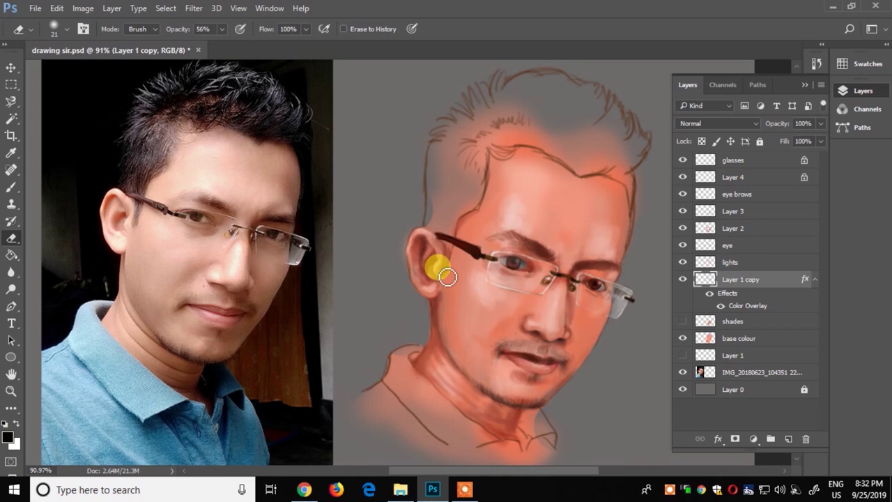
{"action": "left_click", "coordinate": [789, 439]}
Step: Rename the layer 'hair' and set the brush to 100% opacity with pressure-controlled size
{"action": "double_click", "coordinate": [725, 160]}
{"action": "type", "text": "hair"}
{"action": "key", "text": "Return"}
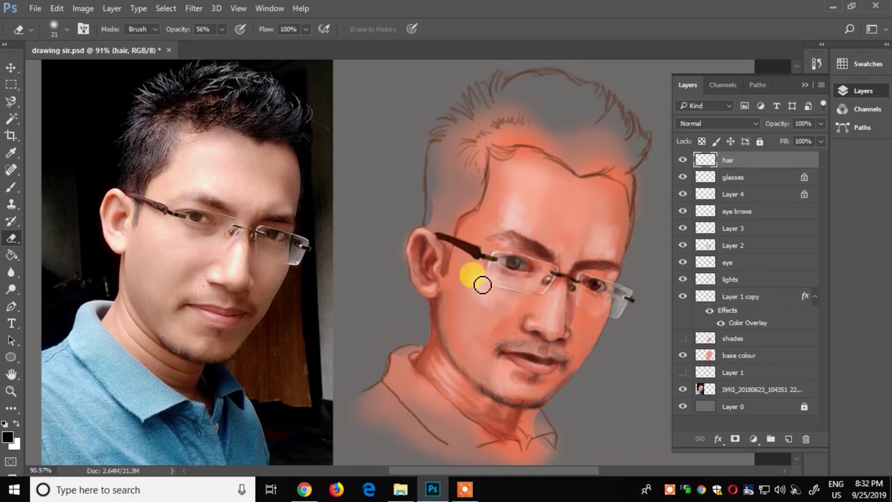
{"action": "key", "text": "b"}
{"action": "left_click_drag", "start_coordinate": [433, 227], "coordinate": [437, 218]}
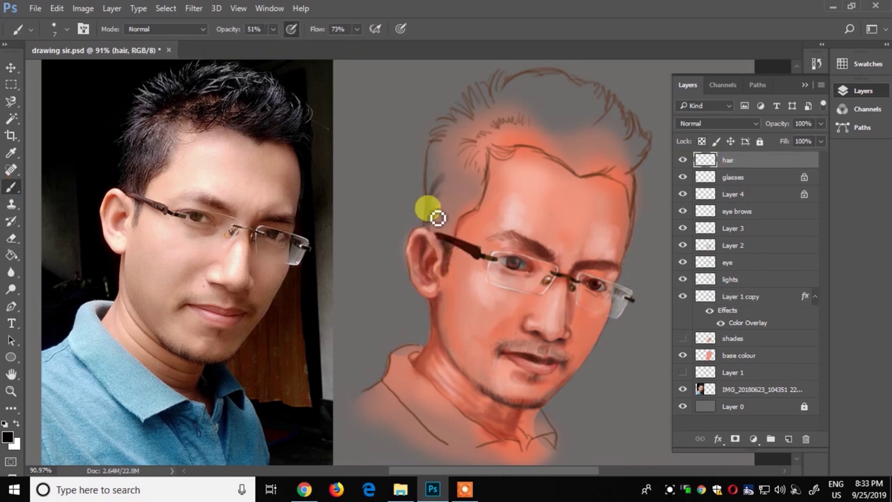
{"action": "left_click_drag", "start_coordinate": [255, 28], "coordinate": [293, 28]}
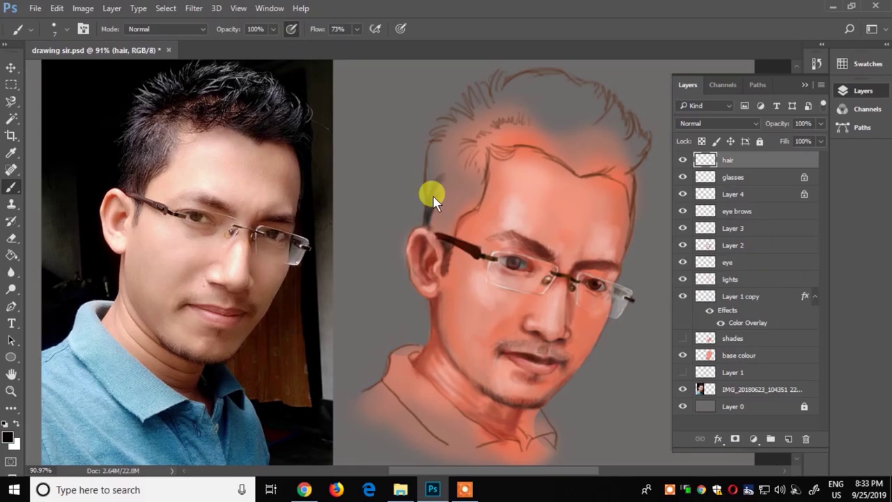
{"action": "left_click", "coordinate": [563, 474]}
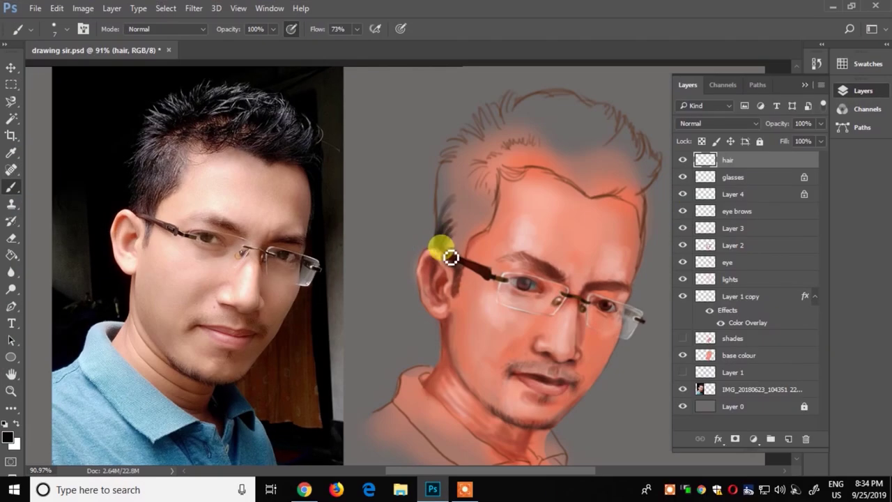
{"action": "left_click", "coordinate": [290, 29]}
Step: Paint dark spiky hair strands along the hairline, temple and crown
{"action": "left_click_drag", "start_coordinate": [456, 209], "coordinate": [438, 244]}
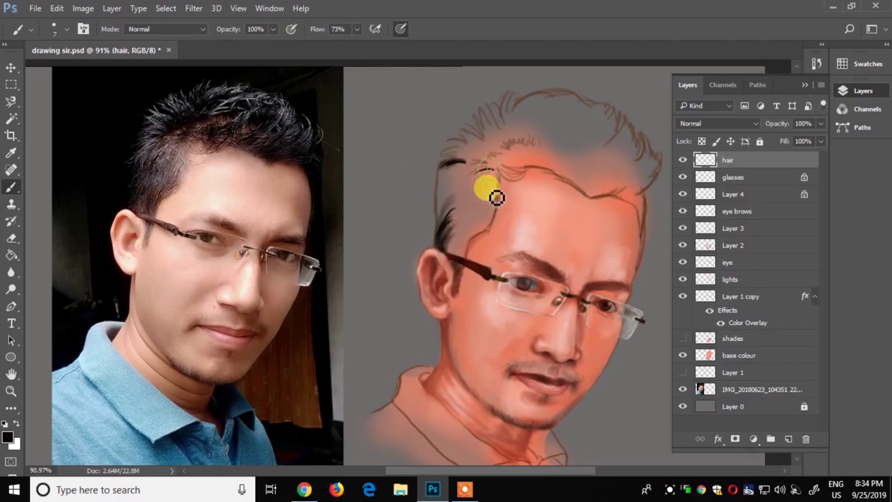
{"action": "left_click_drag", "start_coordinate": [495, 169], "coordinate": [481, 172]}
{"action": "mouse_move", "coordinate": [454, 162]}
{"action": "left_mouse_down"}
{"action": "mouse_move", "coordinate": [441, 179]}
{"action": "mouse_move", "coordinate": [450, 179]}
{"action": "mouse_move", "coordinate": [442, 243]}
{"action": "mouse_move", "coordinate": [454, 169]}
{"action": "left_mouse_up"}
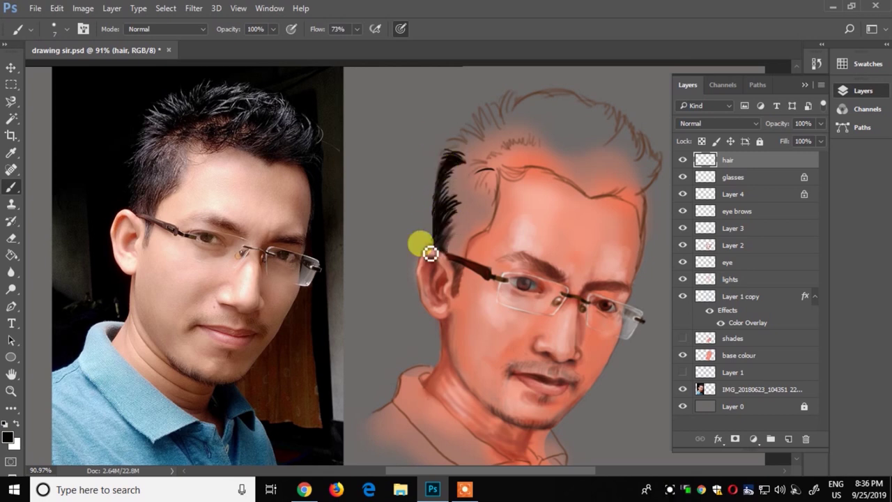
{"action": "right_click", "coordinate": [632, 171]}
{"action": "mouse_move", "coordinate": [648, 162]}
{"action": "left_mouse_down"}
{"action": "mouse_move", "coordinate": [592, 197]}
{"action": "mouse_move", "coordinate": [632, 186]}
{"action": "left_mouse_up"}
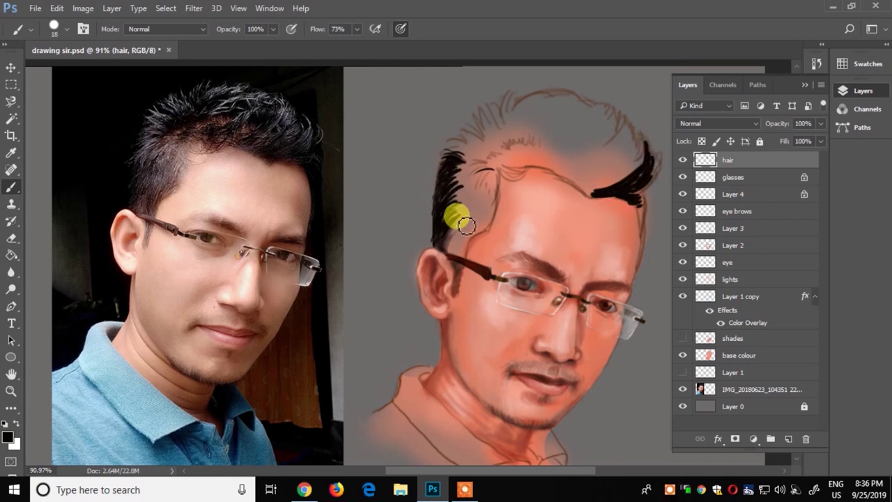
{"action": "left_click_drag", "start_coordinate": [517, 126], "coordinate": [442, 189]}
{"action": "left_click_drag", "start_coordinate": [522, 135], "coordinate": [544, 152]}
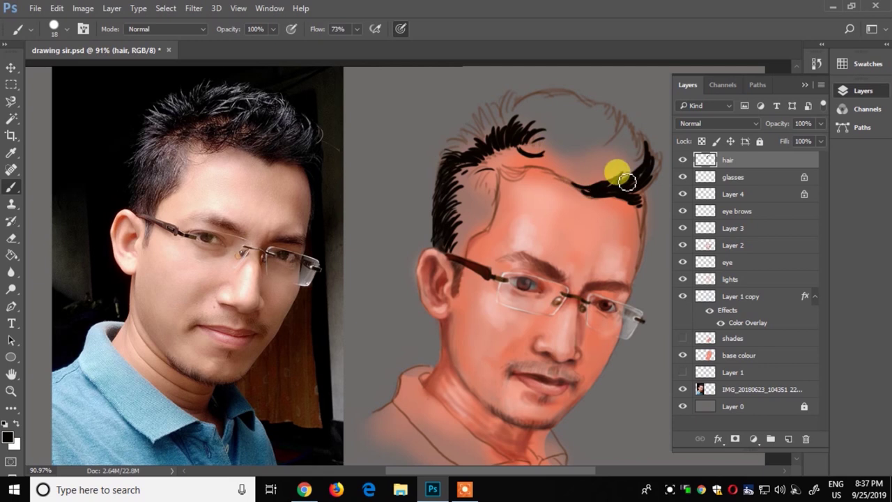
{"action": "mouse_move", "coordinate": [626, 181]}
{"action": "left_mouse_down"}
{"action": "mouse_move", "coordinate": [597, 160]}
{"action": "mouse_move", "coordinate": [583, 183]}
{"action": "left_mouse_up"}
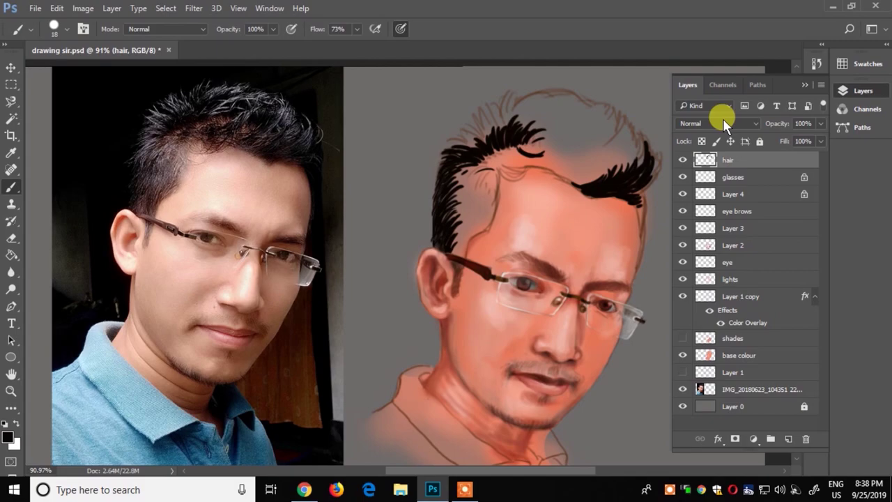
{"action": "mouse_move", "coordinate": [488, 167]}
{"action": "left_mouse_down"}
{"action": "mouse_move", "coordinate": [454, 189]}
{"action": "mouse_move", "coordinate": [469, 217]}
{"action": "left_mouse_up"}
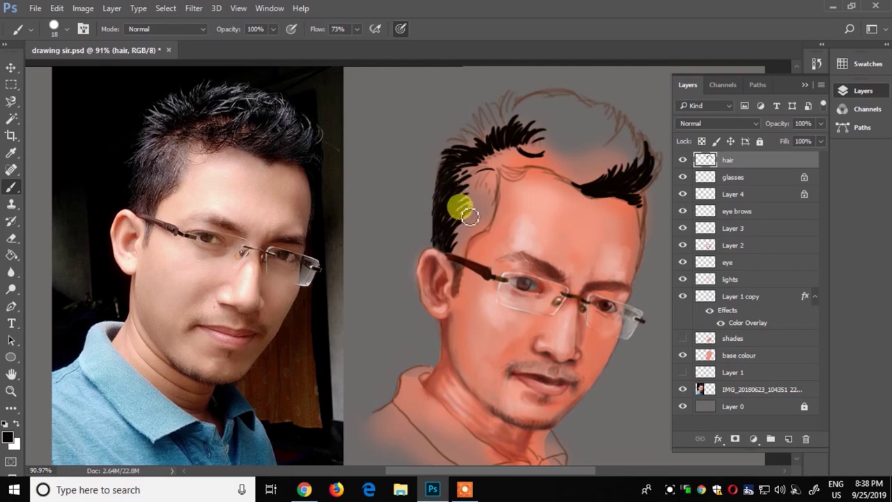
Step: Switch to dark red and paint red strands through the hair
{"action": "left_click", "coordinate": [9, 438]}
{"action": "left_click", "coordinate": [590, 105]}
{"action": "left_click_drag", "start_coordinate": [504, 135], "coordinate": [475, 167]}
{"action": "left_click_drag", "start_coordinate": [618, 167], "coordinate": [584, 176]}
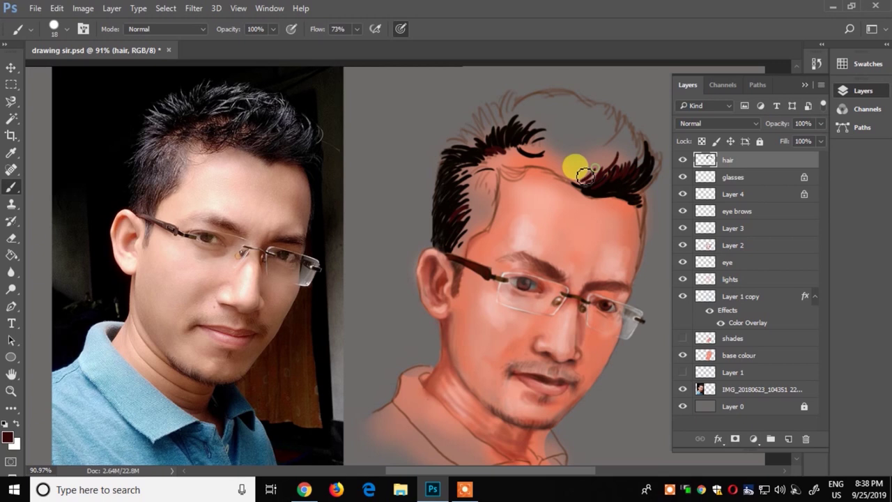
{"action": "left_click_drag", "start_coordinate": [538, 154], "coordinate": [647, 171]}
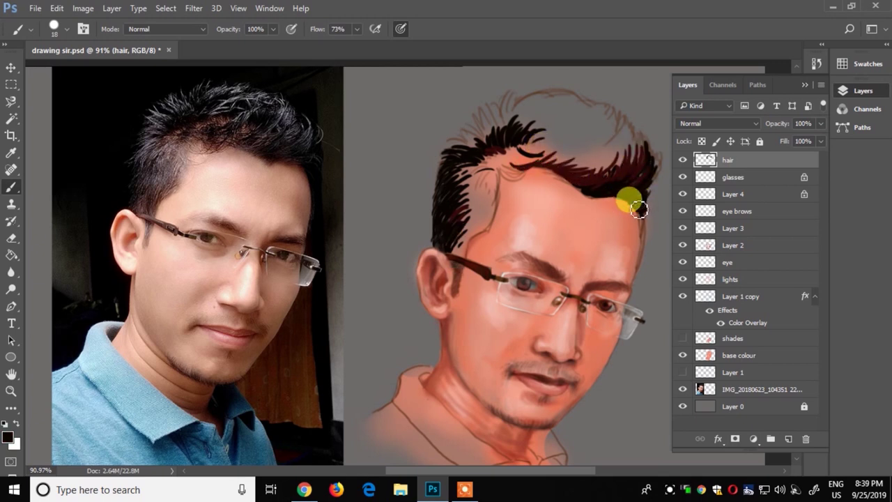
Step: Extend the hair down the right side of the head and fill the top and upper left
{"action": "left_click_drag", "start_coordinate": [639, 210], "coordinate": [636, 283]}
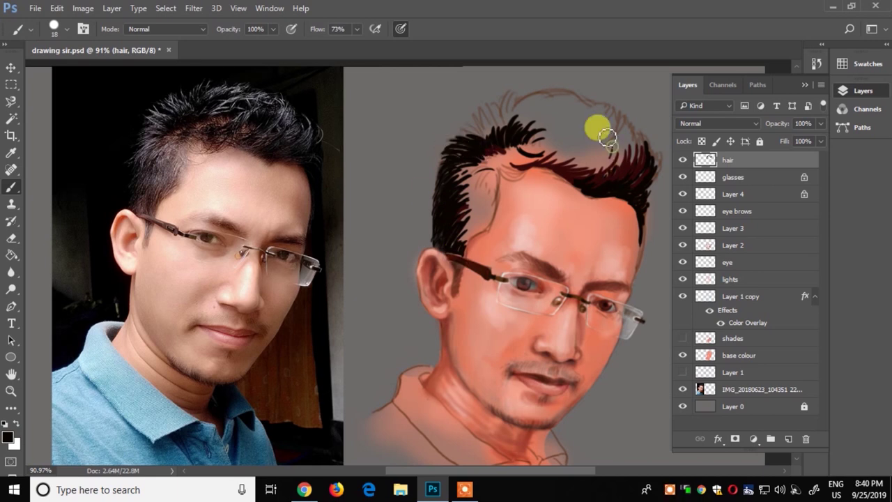
{"action": "mouse_move", "coordinate": [598, 129]}
{"action": "left_mouse_down"}
{"action": "mouse_move", "coordinate": [548, 119]}
{"action": "mouse_move", "coordinate": [574, 140]}
{"action": "mouse_move", "coordinate": [558, 129]}
{"action": "left_mouse_up"}
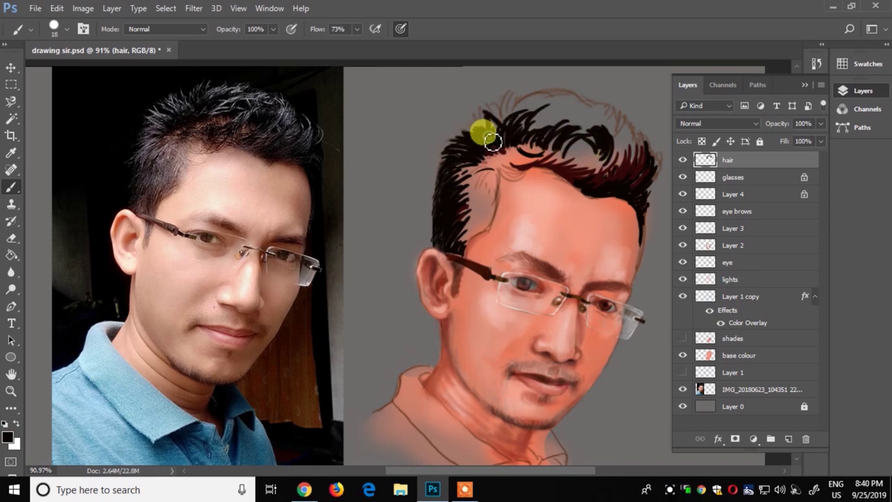
{"action": "mouse_move", "coordinate": [472, 137]}
{"action": "left_mouse_down"}
{"action": "mouse_move", "coordinate": [467, 105]}
{"action": "mouse_move", "coordinate": [472, 188]}
{"action": "left_mouse_up"}
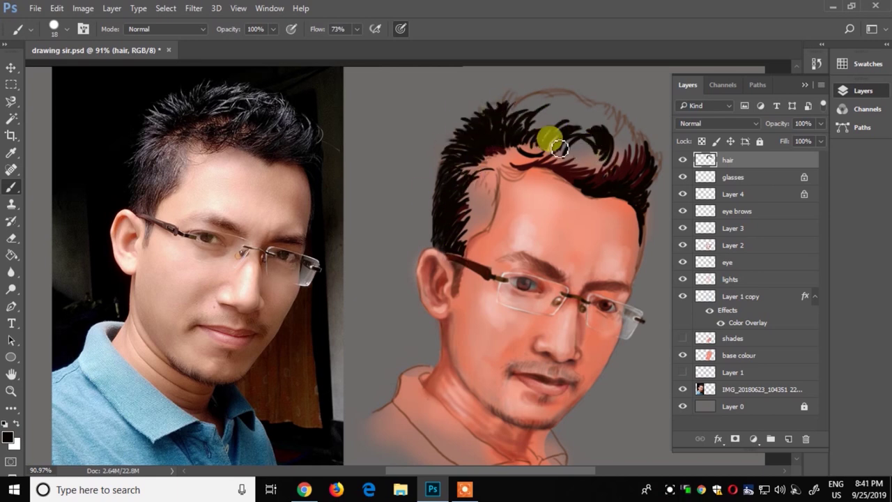
{"action": "mouse_move", "coordinate": [537, 181]}
{"action": "left_mouse_down"}
{"action": "mouse_move", "coordinate": [578, 169]}
{"action": "mouse_move", "coordinate": [594, 144]}
{"action": "mouse_move", "coordinate": [651, 160]}
{"action": "mouse_move", "coordinate": [601, 188]}
{"action": "left_mouse_up"}
Step: On a new layer, shade brown over the hairline with a soft 80 px brush at 28% opacity
{"action": "key", "text": "ctrl+shift+alt+n"}
{"action": "left_click", "coordinate": [7, 437]}
{"action": "left_click", "coordinate": [123, 365]}
{"action": "key", "text": "Return"}
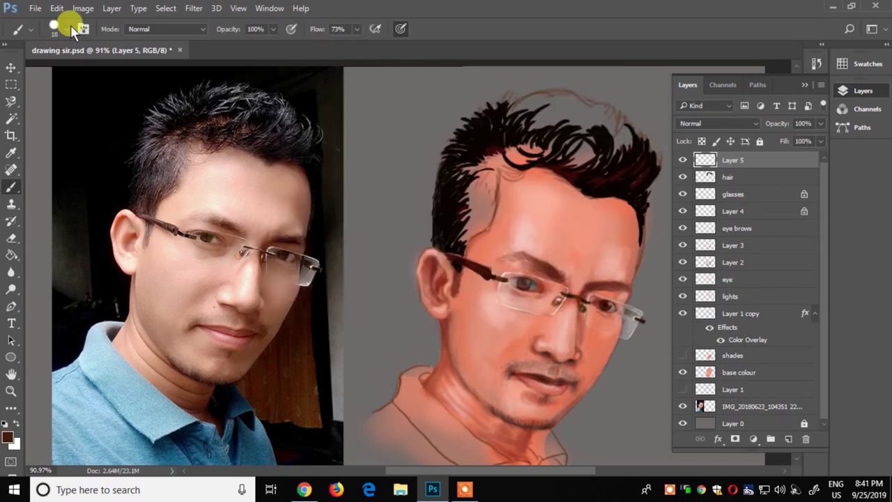
{"action": "left_click", "coordinate": [67, 28]}
{"action": "key", "text": "Return"}
{"action": "key", "text": "2"}
{"action": "key", "text": "8"}
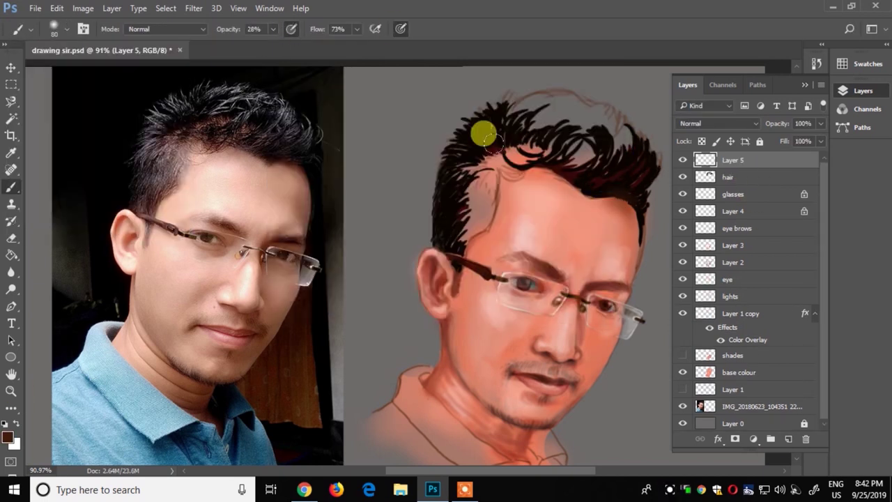
{"action": "mouse_move", "coordinate": [484, 133]}
{"action": "left_mouse_down"}
{"action": "mouse_move", "coordinate": [462, 155]}
{"action": "mouse_move", "coordinate": [532, 140]}
{"action": "mouse_move", "coordinate": [467, 188]}
{"action": "mouse_move", "coordinate": [513, 127]}
{"action": "left_mouse_up"}
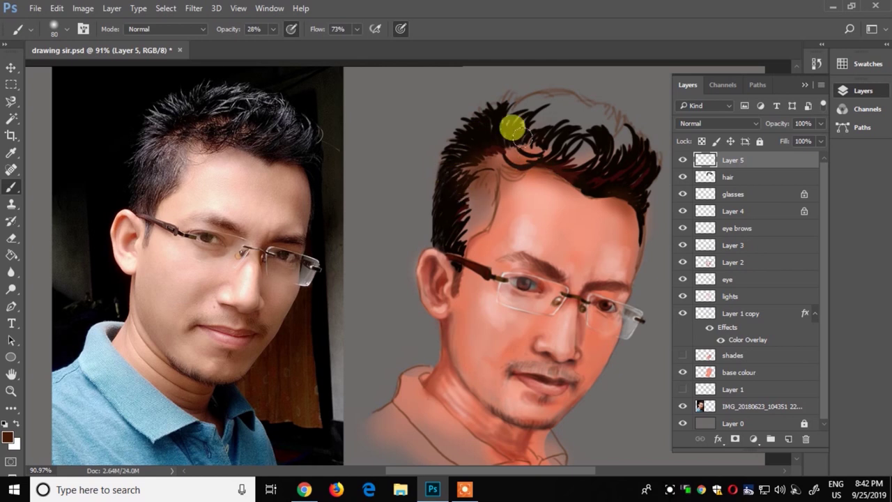
Step: Add more soft brown hair shading at 49% opacity, keeping Layer 5 above the hair layer
{"action": "left_click_drag", "start_coordinate": [272, 28], "coordinate": [295, 49]}
{"action": "left_click_drag", "start_coordinate": [518, 104], "coordinate": [467, 165]}
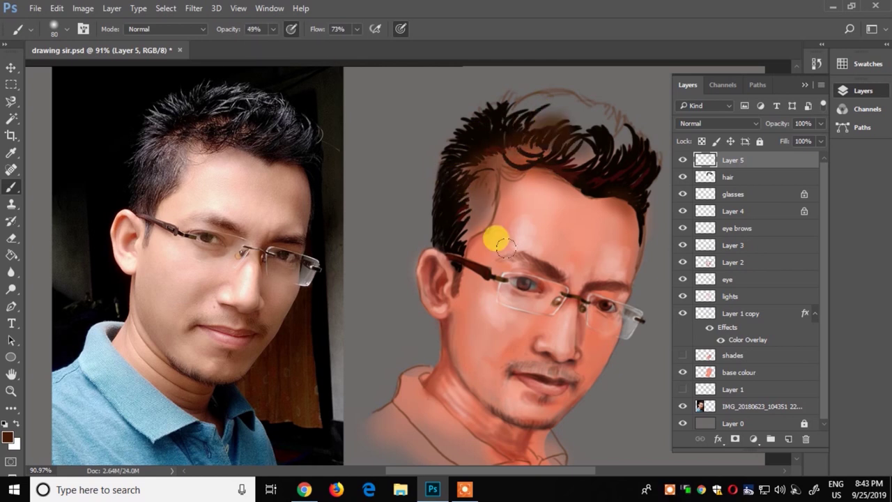
{"action": "left_click_drag", "start_coordinate": [706, 160], "coordinate": [706, 178]}
{"action": "left_click_drag", "start_coordinate": [753, 157], "coordinate": [753, 153]}
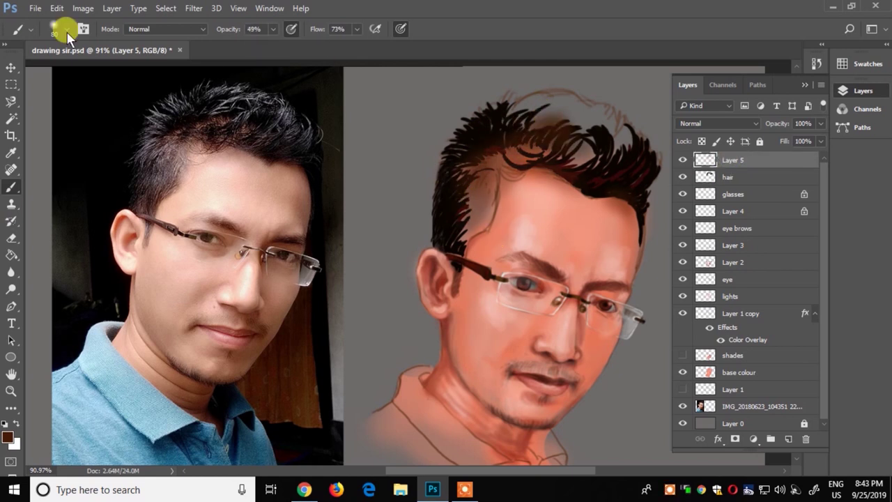
Step: Switch to a hard round 29 px brush in a near-black brown
{"action": "left_click", "coordinate": [66, 28]}
{"action": "left_click_drag", "start_coordinate": [273, 29], "coordinate": [309, 51]}
{"action": "right_click", "coordinate": [465, 165]}
{"action": "left_click", "coordinate": [7, 437]}
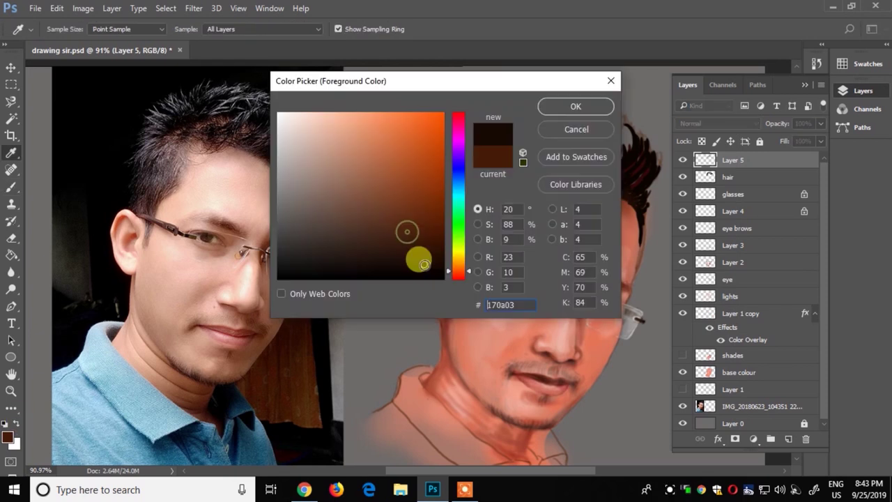
{"action": "left_click", "coordinate": [410, 234]}
{"action": "left_click", "coordinate": [576, 105]}
Step: Paint dark strands on top, both sides and above the ear, extending the right edge at 17 px
{"action": "mouse_move", "coordinate": [528, 123]}
{"action": "left_mouse_down"}
{"action": "mouse_move", "coordinate": [534, 99]}
{"action": "mouse_move", "coordinate": [542, 120]}
{"action": "mouse_move", "coordinate": [584, 92]}
{"action": "left_mouse_up"}
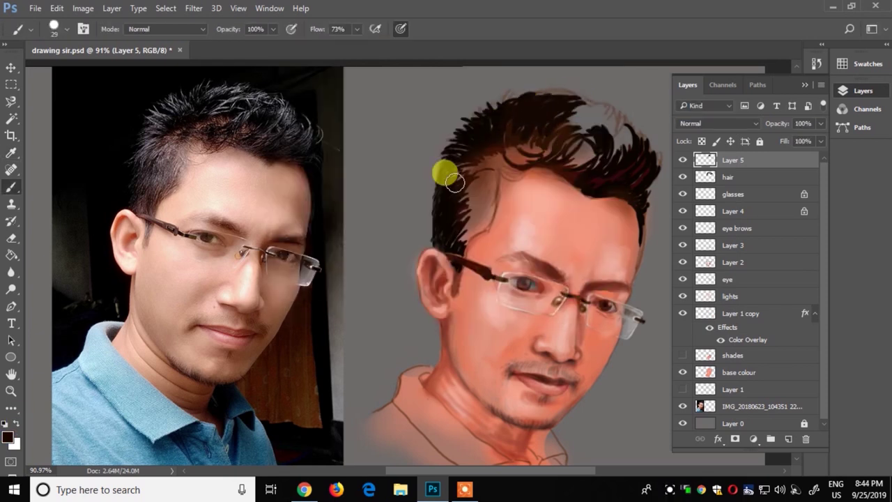
{"action": "left_click_drag", "start_coordinate": [446, 174], "coordinate": [462, 226]}
{"action": "mouse_move", "coordinate": [493, 165]}
{"action": "left_mouse_down"}
{"action": "mouse_move", "coordinate": [595, 139]}
{"action": "mouse_move", "coordinate": [578, 170]}
{"action": "mouse_move", "coordinate": [586, 116]}
{"action": "left_mouse_up"}
{"action": "right_click", "coordinate": [590, 126]}
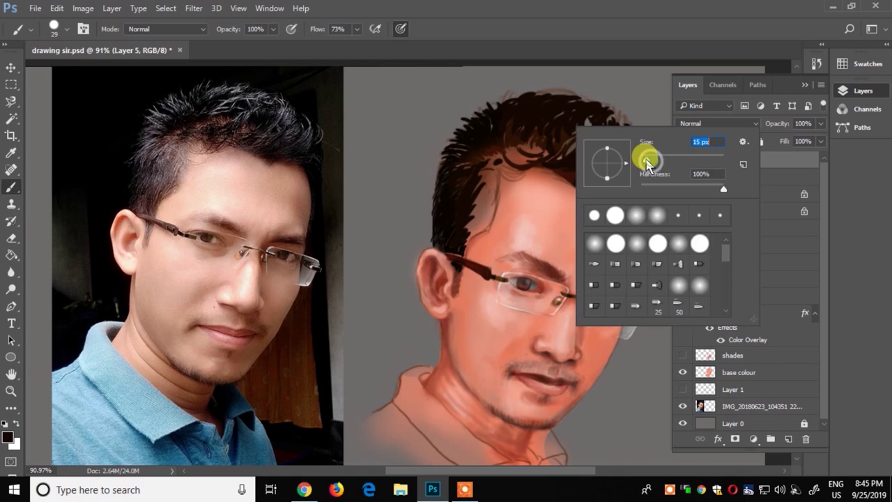
{"action": "key", "text": "Return"}
{"action": "mouse_move", "coordinate": [647, 212]}
{"action": "left_mouse_down"}
{"action": "mouse_move", "coordinate": [638, 185]}
{"action": "mouse_move", "coordinate": [657, 199]}
{"action": "mouse_move", "coordinate": [647, 256]}
{"action": "left_mouse_up"}
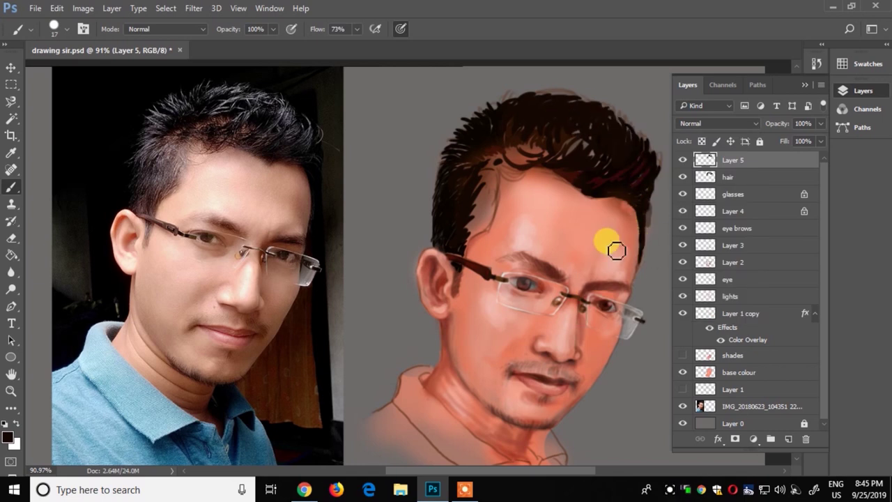
Step: Erase stray paint along the right and left hairline edges on the hair layer and Layer 5
{"action": "left_click", "coordinate": [693, 177]}
{"action": "left_click", "coordinate": [11, 237]}
{"action": "left_click_drag", "start_coordinate": [595, 206], "coordinate": [624, 209]}
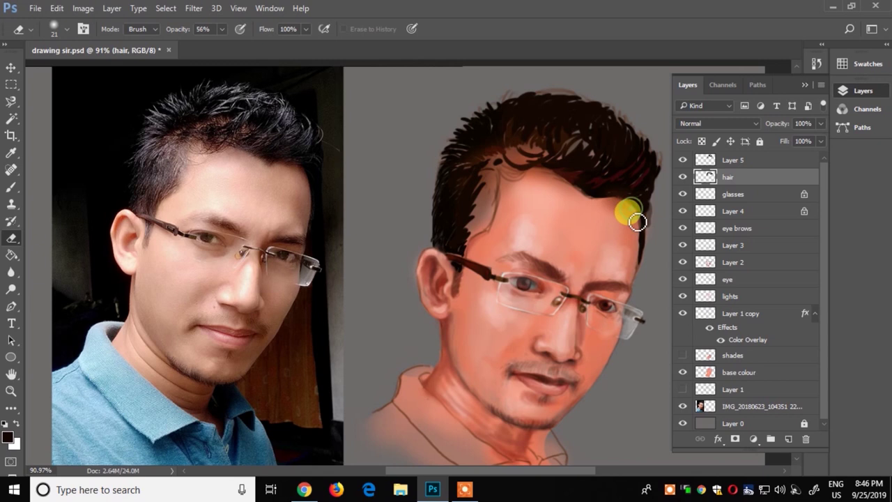
{"action": "left_click", "coordinate": [502, 173], "text": "ctrl"}
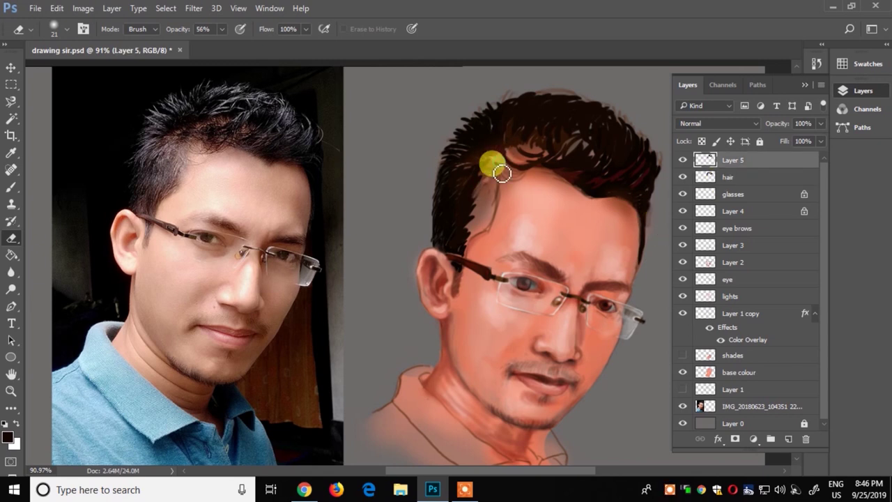
{"action": "mouse_move", "coordinate": [485, 199]}
{"action": "left_mouse_down"}
{"action": "mouse_move", "coordinate": [498, 180]}
{"action": "mouse_move", "coordinate": [481, 185]}
{"action": "mouse_move", "coordinate": [497, 149]}
{"action": "mouse_move", "coordinate": [553, 143]}
{"action": "mouse_move", "coordinate": [484, 185]}
{"action": "mouse_move", "coordinate": [468, 200]}
{"action": "mouse_move", "coordinate": [478, 193]}
{"action": "mouse_move", "coordinate": [465, 233]}
{"action": "mouse_move", "coordinate": [472, 189]}
{"action": "mouse_move", "coordinate": [481, 228]}
{"action": "mouse_move", "coordinate": [551, 144]}
{"action": "mouse_move", "coordinate": [592, 135]}
{"action": "mouse_move", "coordinate": [632, 199]}
{"action": "mouse_move", "coordinate": [646, 202]}
{"action": "mouse_move", "coordinate": [498, 139]}
{"action": "mouse_move", "coordinate": [506, 165]}
{"action": "mouse_move", "coordinate": [484, 177]}
{"action": "mouse_move", "coordinate": [454, 269]}
{"action": "mouse_move", "coordinate": [468, 219]}
{"action": "mouse_move", "coordinate": [518, 164]}
{"action": "mouse_move", "coordinate": [493, 175]}
{"action": "mouse_move", "coordinate": [510, 119]}
{"action": "mouse_move", "coordinate": [590, 104]}
{"action": "mouse_move", "coordinate": [643, 191]}
{"action": "left_mouse_up"}
{"action": "key", "text": "b"}
Step: Paint dark hair strands across the top of the head, then set up the eraser on Layer 1 copy
{"action": "mouse_move", "coordinate": [547, 160]}
{"action": "left_mouse_down"}
{"action": "mouse_move", "coordinate": [480, 178]}
{"action": "mouse_move", "coordinate": [504, 179]}
{"action": "mouse_move", "coordinate": [490, 199]}
{"action": "mouse_move", "coordinate": [522, 169]}
{"action": "mouse_move", "coordinate": [656, 236]}
{"action": "left_mouse_up"}
{"action": "left_click", "coordinate": [741, 313]}
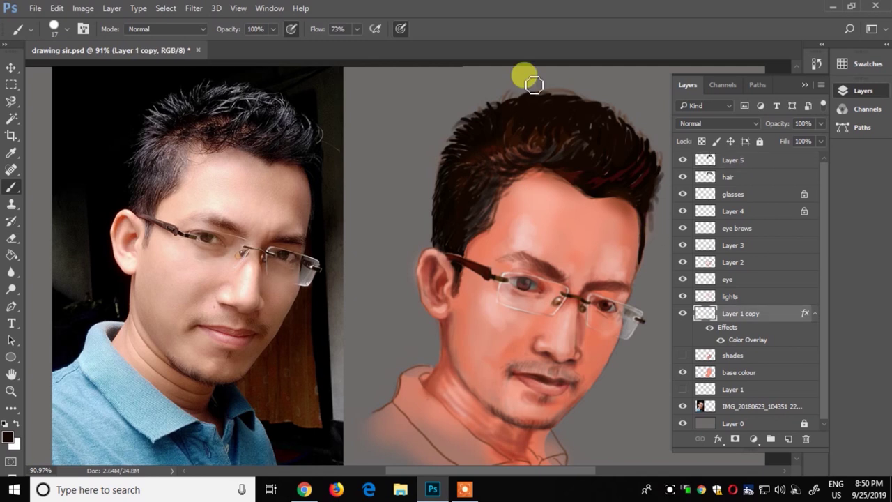
{"action": "key", "text": "e"}
{"action": "right_click", "coordinate": [590, 169]}
{"action": "left_click", "coordinate": [632, 143]}
Step: Check the eye brows layer opacity and begin renaming Layer 5 to hair 2
{"action": "left_click", "coordinate": [737, 228]}
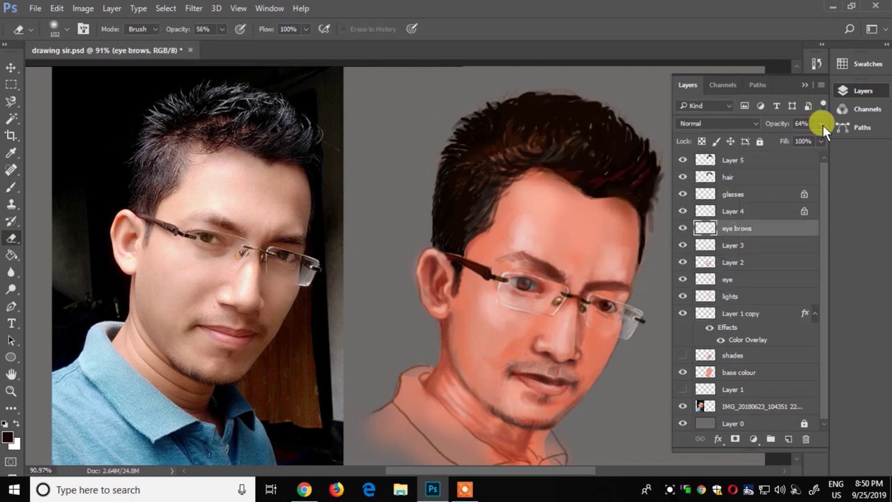
{"action": "left_click", "coordinate": [821, 123]}
{"action": "key", "text": "b"}
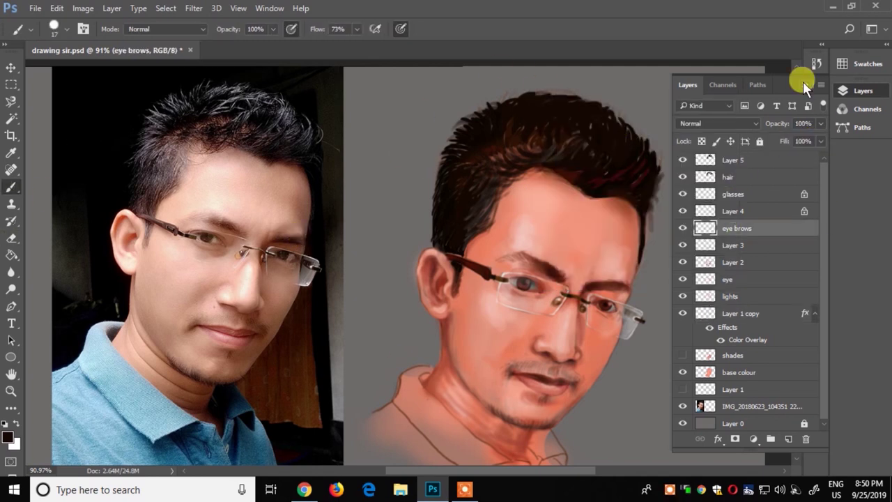
{"action": "scroll", "coordinate": [801, 79], "scroll_direction": "down", "scroll_amount": 2}
{"action": "double_click", "coordinate": [707, 160]}
{"action": "type", "text": "hair 2"}
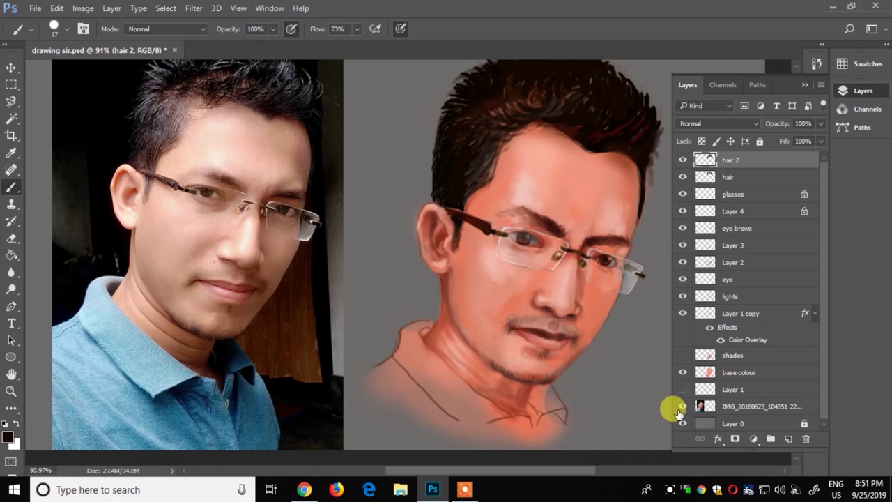
Step: Add a new layer named shirt and set the foreground colour to blue
{"action": "left_click", "coordinate": [788, 439]}
{"action": "double_click", "coordinate": [725, 160]}
{"action": "type", "text": "shirt"}
{"action": "key", "text": "Return"}
{"action": "left_click", "coordinate": [8, 436]}
{"action": "left_click", "coordinate": [447, 185]}
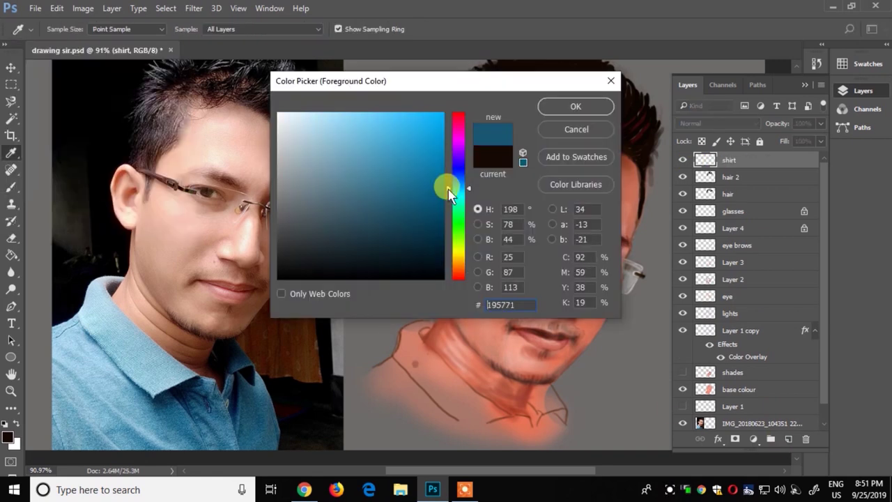
{"action": "key", "text": "Return"}
Step: Paint blue over the shoulder and shirt bottom with a 59 px scatter brush enlarged to 80 px
{"action": "left_click_drag", "start_coordinate": [480, 424], "coordinate": [497, 421]}
{"action": "left_click", "coordinate": [64, 28]}
{"action": "mouse_move", "coordinate": [374, 369]}
{"action": "left_mouse_down"}
{"action": "mouse_move", "coordinate": [396, 358]}
{"action": "mouse_move", "coordinate": [437, 408]}
{"action": "mouse_move", "coordinate": [373, 358]}
{"action": "left_mouse_up"}
{"action": "double_click", "coordinate": [88, 175]}
{"action": "left_click", "coordinate": [65, 28]}
{"action": "left_click", "coordinate": [97, 180]}
{"action": "left_click_drag", "start_coordinate": [418, 422], "coordinate": [502, 425]}
Step: Cover the collar and right side in blue and add light blue highlights on the left collar
{"action": "left_click", "coordinate": [863, 91]}
{"action": "scroll", "coordinate": [793, 255], "scroll_direction": "down", "scroll_amount": 2}
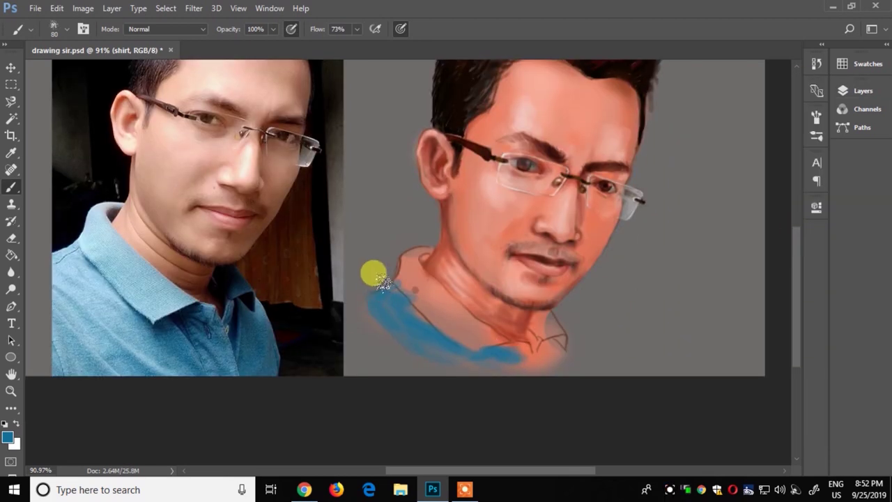
{"action": "mouse_move", "coordinate": [530, 338]}
{"action": "left_mouse_down"}
{"action": "mouse_move", "coordinate": [481, 328]}
{"action": "mouse_move", "coordinate": [420, 292]}
{"action": "mouse_move", "coordinate": [540, 370]}
{"action": "left_mouse_up"}
{"action": "left_click_drag", "start_coordinate": [530, 339], "coordinate": [560, 353]}
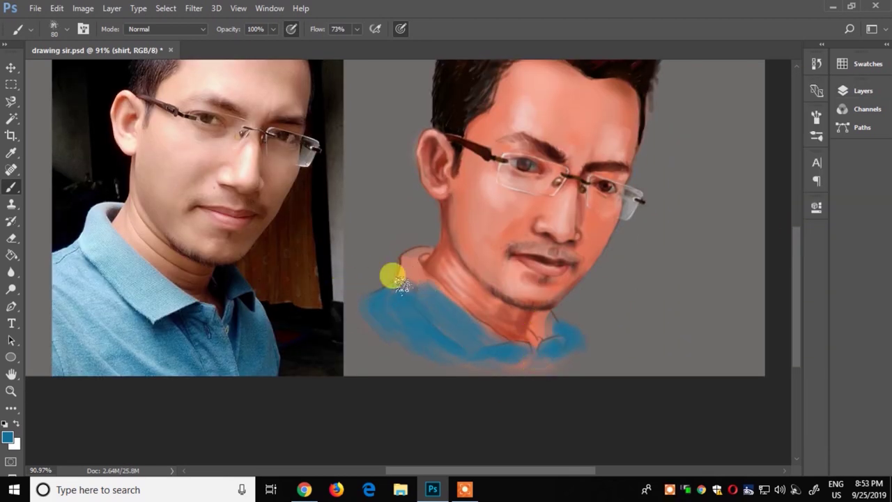
{"action": "left_click", "coordinate": [108, 272], "text": "alt"}
{"action": "mouse_move", "coordinate": [446, 300]}
{"action": "left_mouse_down"}
{"action": "mouse_move", "coordinate": [389, 255]}
{"action": "mouse_move", "coordinate": [400, 325]}
{"action": "mouse_move", "coordinate": [394, 296]}
{"action": "left_mouse_up"}
Step: With a soft round brush, paint soft blue strokes and a darker blue on the lower collar
{"action": "left_click", "coordinate": [54, 28]}
{"action": "left_click", "coordinate": [88, 126]}
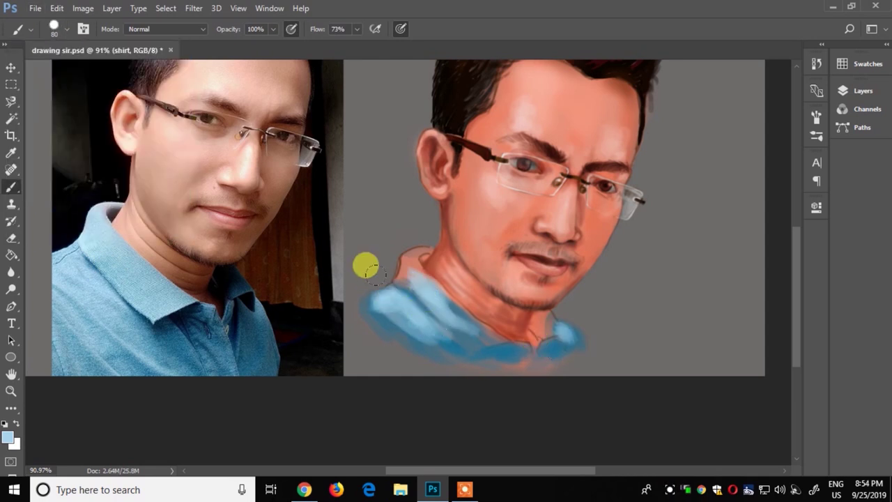
{"action": "mouse_move", "coordinate": [365, 263]}
{"action": "left_mouse_down"}
{"action": "mouse_move", "coordinate": [468, 325]}
{"action": "mouse_move", "coordinate": [398, 295]}
{"action": "left_mouse_up"}
{"action": "left_click", "coordinate": [454, 325], "text": "alt"}
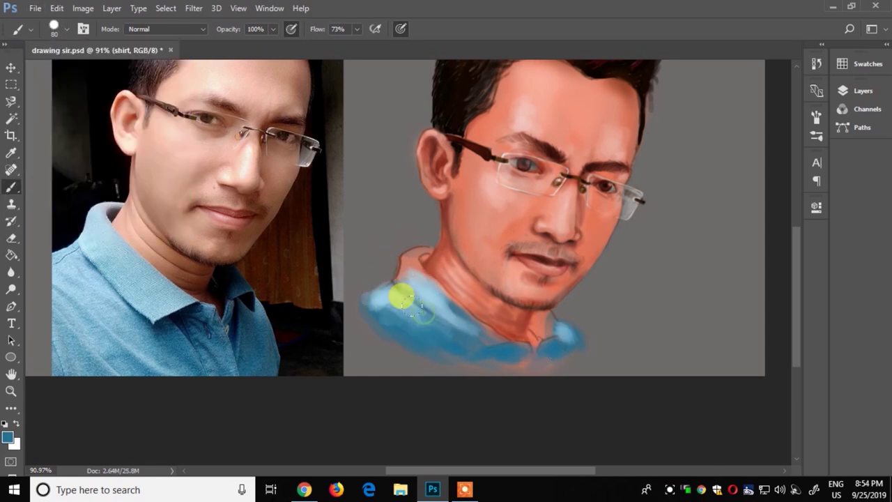
{"action": "left_click_drag", "start_coordinate": [506, 347], "coordinate": [499, 338]}
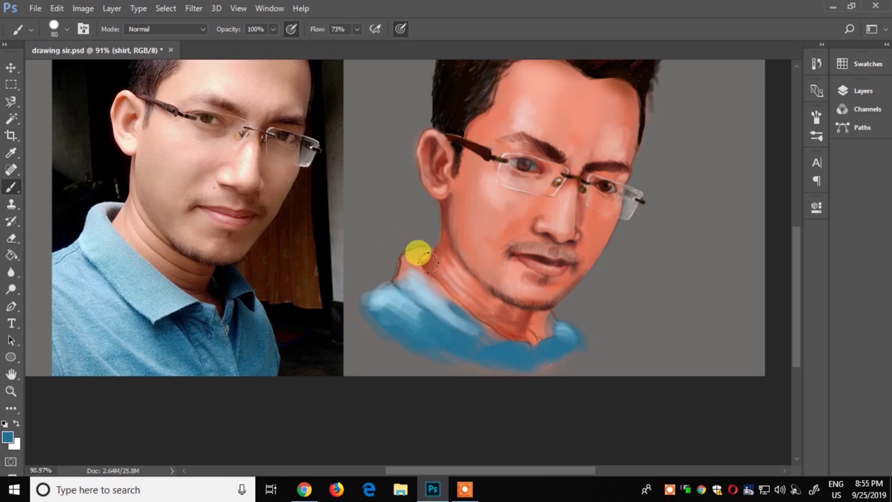
Step: Add dark collar lines, dark blue neck shading and lighter blue highlights on the left shoulder and collar
{"action": "key", "text": "d"}
{"action": "left_click", "coordinate": [67, 29]}
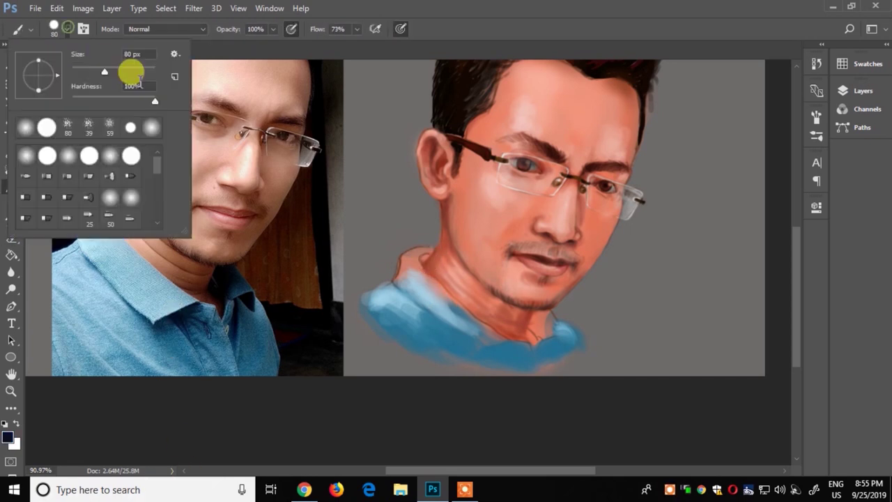
{"action": "mouse_move", "coordinate": [484, 354]}
{"action": "left_mouse_down"}
{"action": "mouse_move", "coordinate": [530, 347]}
{"action": "mouse_move", "coordinate": [533, 317]}
{"action": "mouse_move", "coordinate": [478, 349]}
{"action": "left_mouse_up"}
{"action": "mouse_move", "coordinate": [537, 342]}
{"action": "left_mouse_down"}
{"action": "mouse_move", "coordinate": [540, 366]}
{"action": "mouse_move", "coordinate": [543, 321]}
{"action": "mouse_move", "coordinate": [512, 348]}
{"action": "mouse_move", "coordinate": [560, 345]}
{"action": "left_mouse_up"}
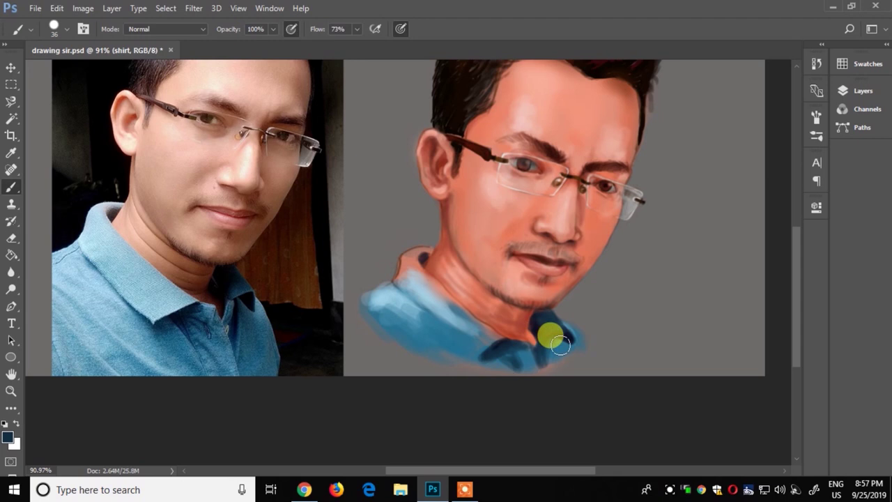
{"action": "mouse_move", "coordinate": [417, 326]}
{"action": "left_mouse_down"}
{"action": "mouse_move", "coordinate": [366, 285]}
{"action": "mouse_move", "coordinate": [416, 243]}
{"action": "mouse_move", "coordinate": [354, 305]}
{"action": "left_mouse_up"}
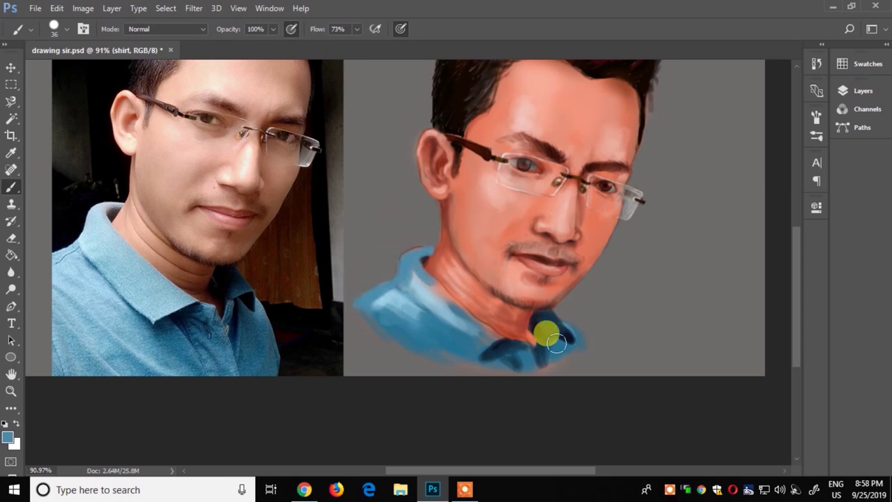
{"action": "mouse_move", "coordinate": [556, 341]}
{"action": "left_mouse_down"}
{"action": "mouse_move", "coordinate": [459, 347]}
{"action": "mouse_move", "coordinate": [559, 378]}
{"action": "left_mouse_up"}
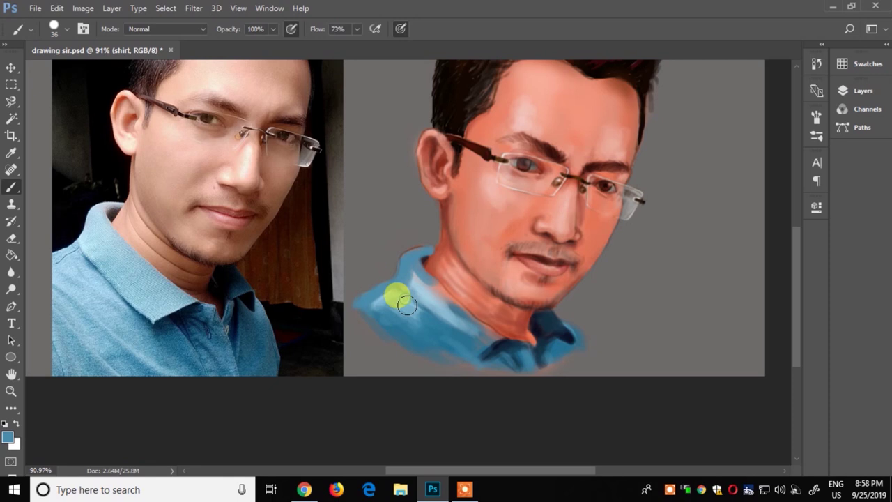
{"action": "mouse_move", "coordinate": [407, 304]}
{"action": "left_mouse_down"}
{"action": "mouse_move", "coordinate": [416, 266]}
{"action": "mouse_move", "coordinate": [479, 336]}
{"action": "mouse_move", "coordinate": [389, 302]}
{"action": "mouse_move", "coordinate": [561, 346]}
{"action": "left_mouse_up"}
{"action": "left_click", "coordinate": [216, 318], "text": "alt"}
Step: Draw dark lines on the right collar with a 10 px brush and paint over the left shoulder
{"action": "left_click", "coordinate": [56, 28]}
{"action": "left_click_drag", "start_coordinate": [88, 70], "coordinate": [74, 74]}
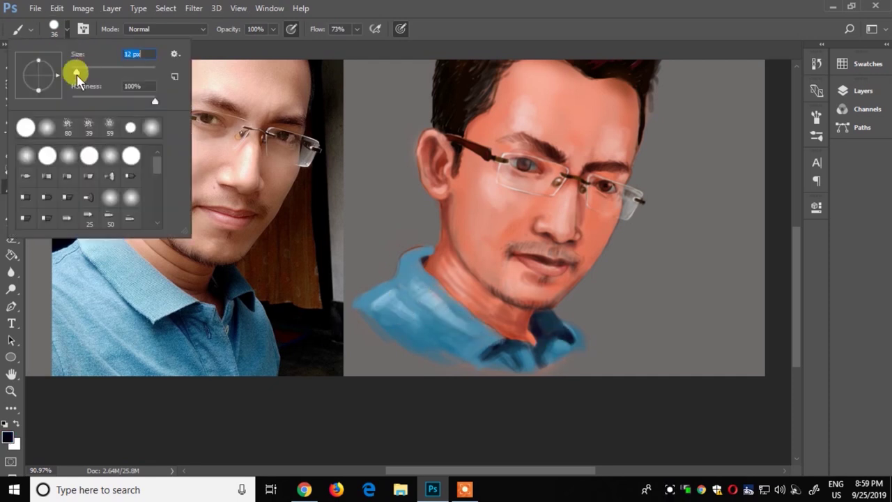
{"action": "mouse_move", "coordinate": [511, 343]}
{"action": "left_mouse_down"}
{"action": "mouse_move", "coordinate": [579, 352]}
{"action": "mouse_move", "coordinate": [558, 314]}
{"action": "mouse_move", "coordinate": [526, 355]}
{"action": "mouse_move", "coordinate": [502, 355]}
{"action": "mouse_move", "coordinate": [385, 299]}
{"action": "mouse_move", "coordinate": [404, 285]}
{"action": "mouse_move", "coordinate": [534, 372]}
{"action": "mouse_move", "coordinate": [409, 349]}
{"action": "mouse_move", "coordinate": [474, 370]}
{"action": "mouse_move", "coordinate": [552, 320]}
{"action": "mouse_move", "coordinate": [397, 285]}
{"action": "mouse_move", "coordinate": [374, 305]}
{"action": "mouse_move", "coordinate": [441, 324]}
{"action": "left_mouse_up"}
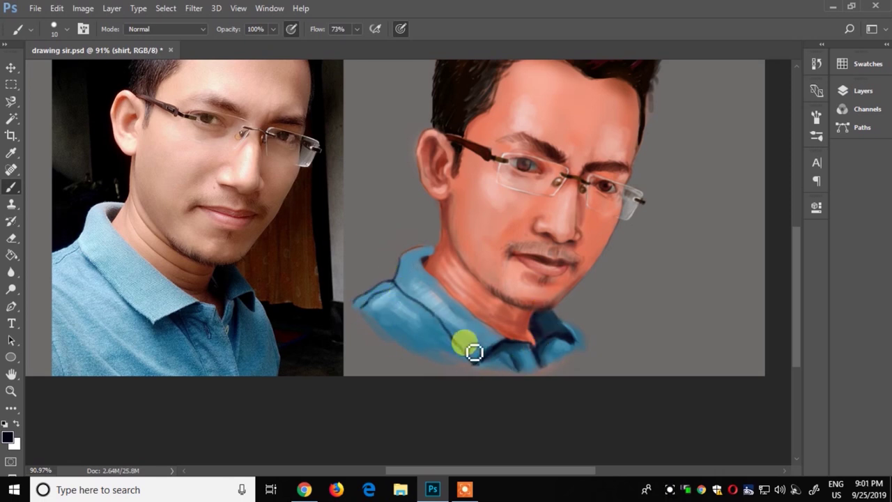
{"action": "mouse_move", "coordinate": [473, 353]}
{"action": "left_mouse_down"}
{"action": "mouse_move", "coordinate": [423, 329]}
{"action": "mouse_move", "coordinate": [412, 295]}
{"action": "mouse_move", "coordinate": [431, 313]}
{"action": "mouse_move", "coordinate": [419, 269]}
{"action": "left_mouse_up"}
Step: Using sampled blue and dark tones, paint shoulder and collar folds and reshape the lower left shirt edge
{"action": "left_click", "coordinate": [420, 305], "text": "alt"}
{"action": "left_click", "coordinate": [472, 353], "text": "alt"}
{"action": "mouse_move", "coordinate": [472, 352]}
{"action": "left_mouse_down"}
{"action": "mouse_move", "coordinate": [393, 334]}
{"action": "mouse_move", "coordinate": [409, 298]}
{"action": "mouse_move", "coordinate": [379, 299]}
{"action": "mouse_move", "coordinate": [484, 341]}
{"action": "mouse_move", "coordinate": [487, 373]}
{"action": "mouse_move", "coordinate": [456, 356]}
{"action": "mouse_move", "coordinate": [498, 358]}
{"action": "left_mouse_up"}
{"action": "left_click", "coordinate": [8, 438]}
{"action": "left_click", "coordinate": [414, 207]}
{"action": "key", "text": "Return"}
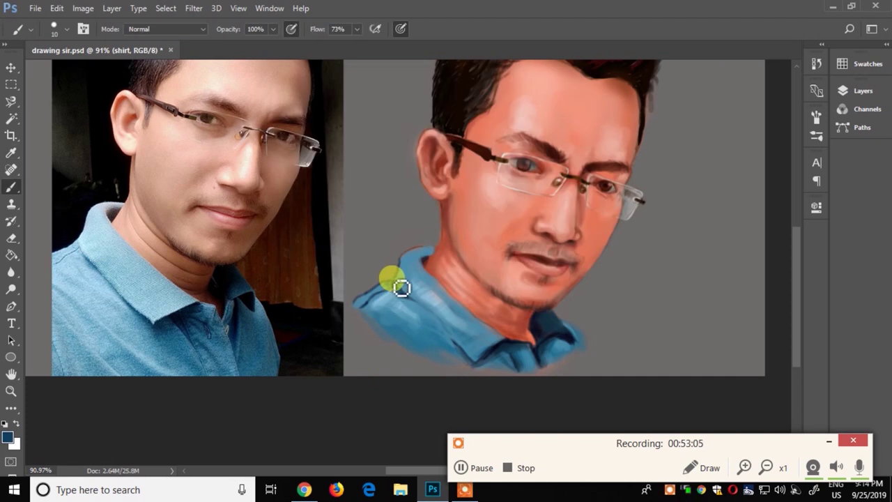
{"action": "mouse_move", "coordinate": [402, 288]}
{"action": "left_mouse_down"}
{"action": "mouse_move", "coordinate": [436, 261]}
{"action": "mouse_move", "coordinate": [412, 297]}
{"action": "mouse_move", "coordinate": [454, 370]}
{"action": "left_mouse_up"}
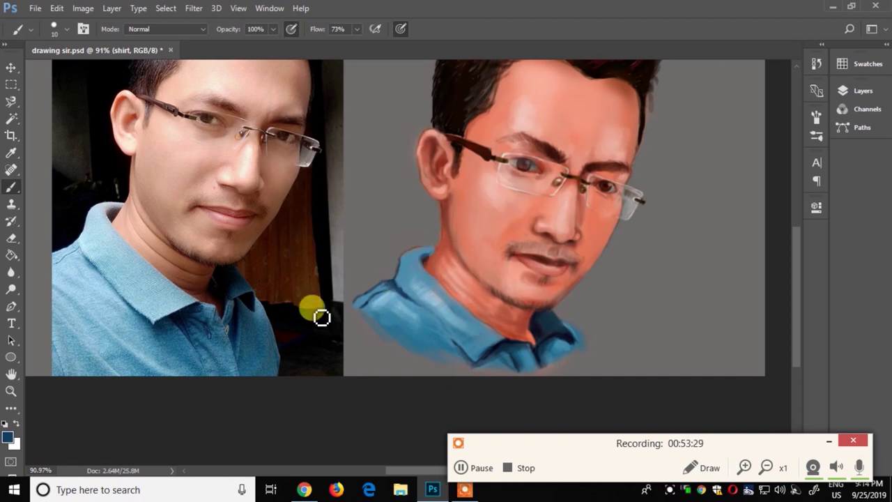
{"action": "mouse_move", "coordinate": [426, 316]}
{"action": "left_mouse_down"}
{"action": "mouse_move", "coordinate": [469, 361]}
{"action": "mouse_move", "coordinate": [490, 366]}
{"action": "mouse_move", "coordinate": [459, 360]}
{"action": "mouse_move", "coordinate": [380, 289]}
{"action": "mouse_move", "coordinate": [388, 304]}
{"action": "mouse_move", "coordinate": [413, 259]}
{"action": "mouse_move", "coordinate": [398, 257]}
{"action": "left_mouse_up"}
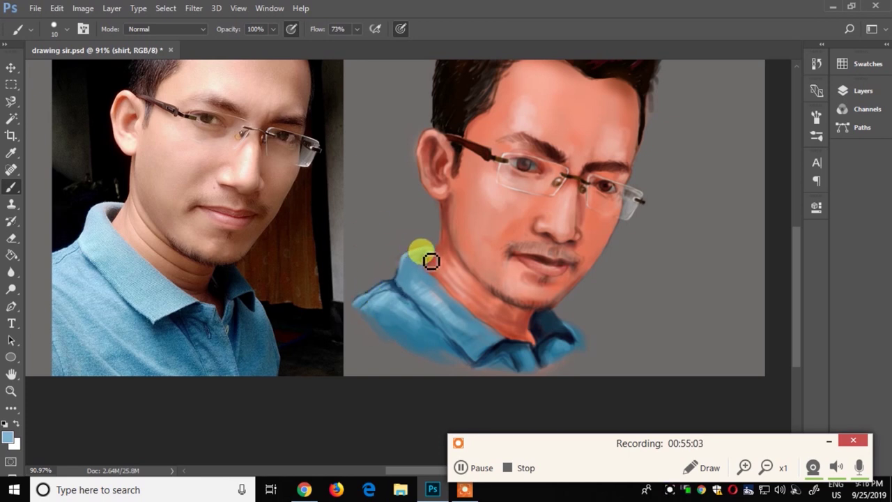
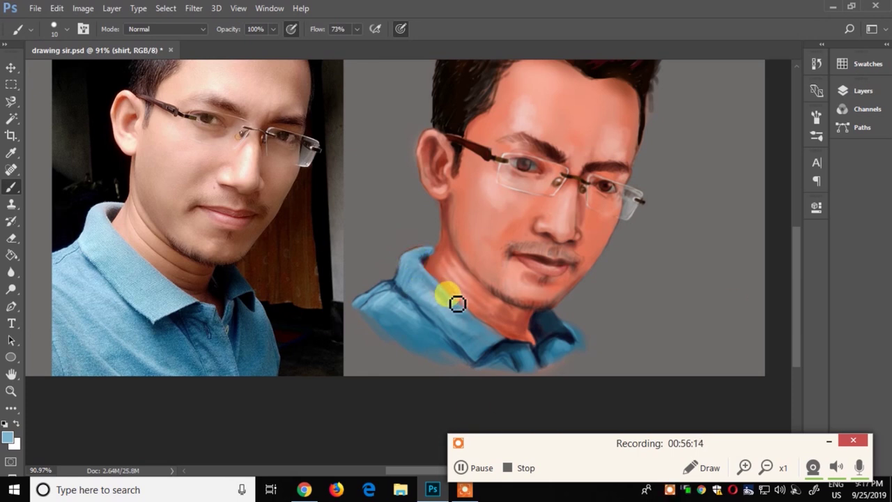
Step: Touch up the blue collar, then make the hair layer active and choose brown tones
{"action": "mouse_move", "coordinate": [456, 304]}
{"action": "left_mouse_down"}
{"action": "mouse_move", "coordinate": [492, 338]}
{"action": "mouse_move", "coordinate": [407, 281]}
{"action": "mouse_move", "coordinate": [510, 350]}
{"action": "mouse_move", "coordinate": [474, 361]}
{"action": "mouse_move", "coordinate": [431, 302]}
{"action": "mouse_move", "coordinate": [452, 333]}
{"action": "mouse_move", "coordinate": [337, 286]}
{"action": "mouse_move", "coordinate": [453, 350]}
{"action": "mouse_move", "coordinate": [374, 306]}
{"action": "mouse_move", "coordinate": [428, 261]}
{"action": "mouse_move", "coordinate": [422, 232]}
{"action": "mouse_move", "coordinate": [474, 372]}
{"action": "mouse_move", "coordinate": [442, 313]}
{"action": "mouse_move", "coordinate": [418, 335]}
{"action": "mouse_move", "coordinate": [416, 302]}
{"action": "mouse_move", "coordinate": [398, 300]}
{"action": "mouse_move", "coordinate": [437, 355]}
{"action": "mouse_move", "coordinate": [544, 356]}
{"action": "mouse_move", "coordinate": [448, 356]}
{"action": "mouse_move", "coordinate": [481, 373]}
{"action": "mouse_move", "coordinate": [542, 341]}
{"action": "left_mouse_up"}
{"action": "left_click", "coordinate": [844, 91]}
{"action": "left_click", "coordinate": [728, 186]}
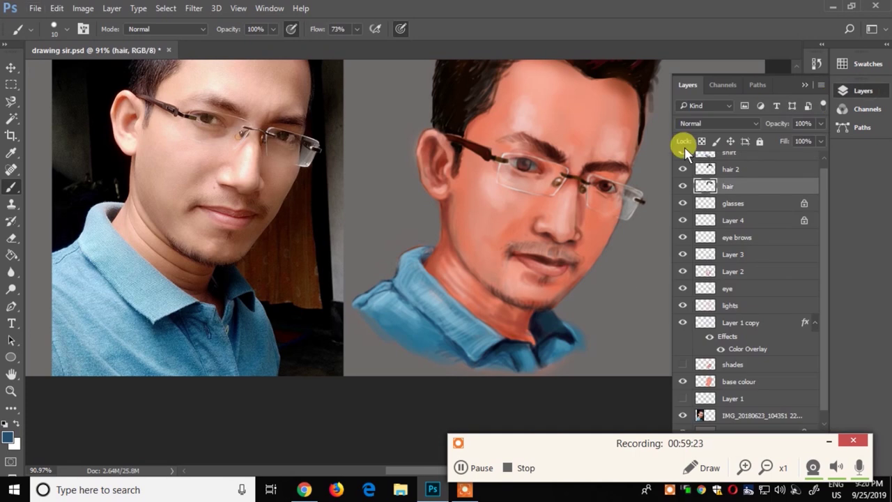
{"action": "left_click", "coordinate": [8, 436]}
{"action": "left_click", "coordinate": [460, 263]}
{"action": "key", "text": "Return"}
{"action": "left_click", "coordinate": [514, 323]}
{"action": "left_click", "coordinate": [8, 437]}
{"action": "left_click", "coordinate": [459, 259]}
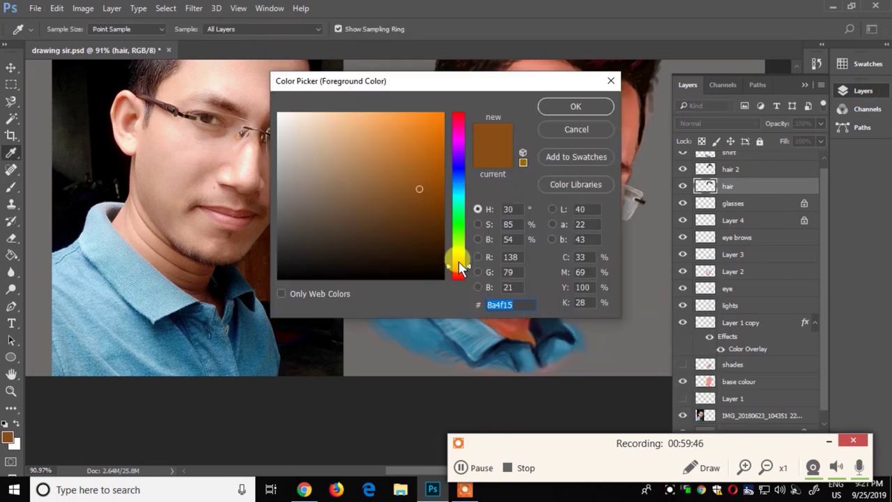
{"action": "key", "text": "Return"}
{"action": "left_click", "coordinate": [523, 328]}
Step: Enlarge the soft brush to about 99 px and paint reddish-brown strokes into the hair
{"action": "left_click", "coordinate": [453, 230]}
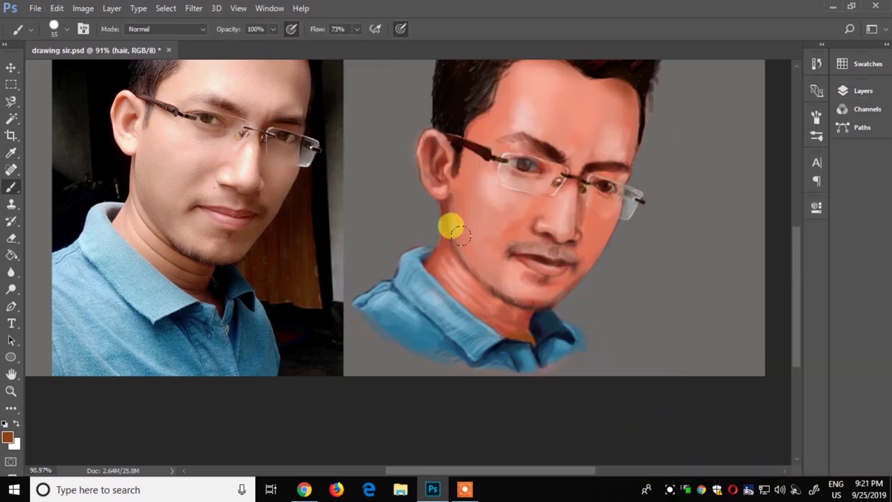
{"action": "scroll", "coordinate": [797, 342], "scroll_direction": "up", "scroll_amount": 5}
{"action": "left_click", "coordinate": [54, 29]}
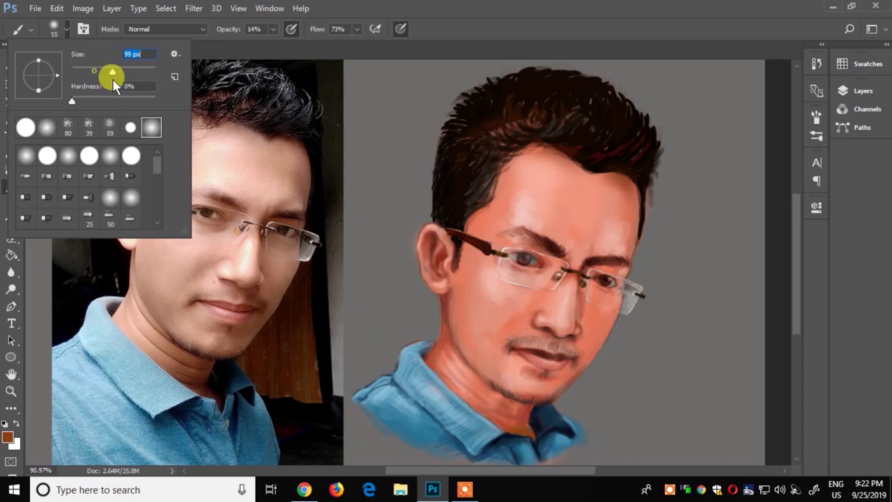
{"action": "left_click", "coordinate": [7, 436]}
{"action": "left_click", "coordinate": [447, 338]}
{"action": "key", "text": "Return"}
{"action": "left_click_drag", "start_coordinate": [419, 240], "coordinate": [444, 303]}
Step: Add a new layer above the bottom layer and name it 'back'
{"action": "left_click", "coordinate": [864, 90]}
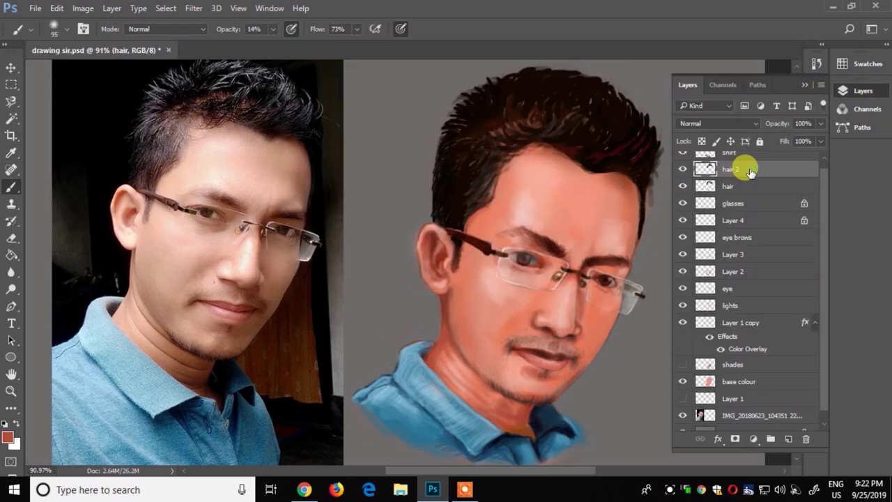
{"action": "left_click", "coordinate": [258, 292], "text": "ctrl"}
{"action": "left_click", "coordinate": [863, 90]}
{"action": "left_click", "coordinate": [863, 91]}
{"action": "left_click", "coordinate": [732, 399]}
{"action": "type", "text": "back"}
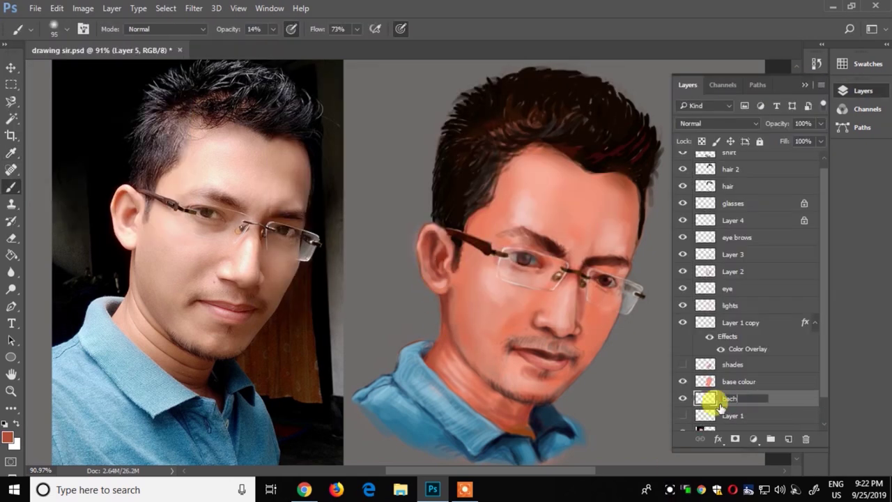
{"action": "key", "text": "Return"}
Step: Fill the back layer with dark navy using the Paint Bucket
{"action": "key", "text": "g"}
{"action": "left_click", "coordinate": [8, 436]}
{"action": "left_click", "coordinate": [389, 255]}
{"action": "left_click", "coordinate": [574, 105]}
{"action": "left_click", "coordinate": [591, 376]}
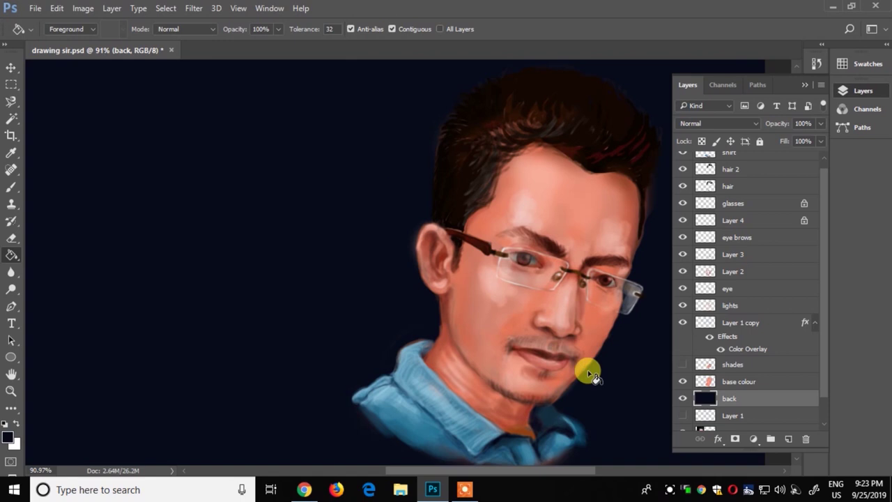
Step: Move the photo layer above the back layer and check the eraser's brush presets
{"action": "left_click_drag", "start_coordinate": [731, 419], "coordinate": [729, 388]}
{"action": "left_click", "coordinate": [711, 279]}
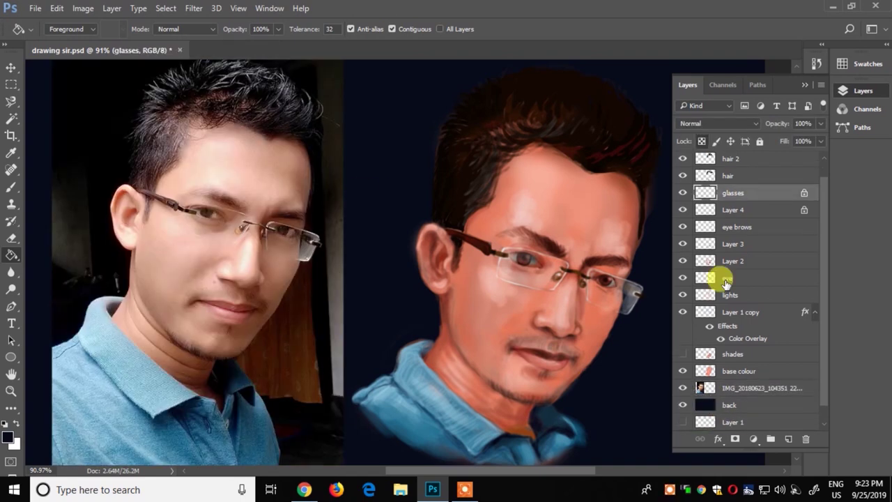
{"action": "key", "text": "e"}
{"action": "left_click", "coordinate": [66, 29]}
{"action": "double_click", "coordinate": [65, 130]}
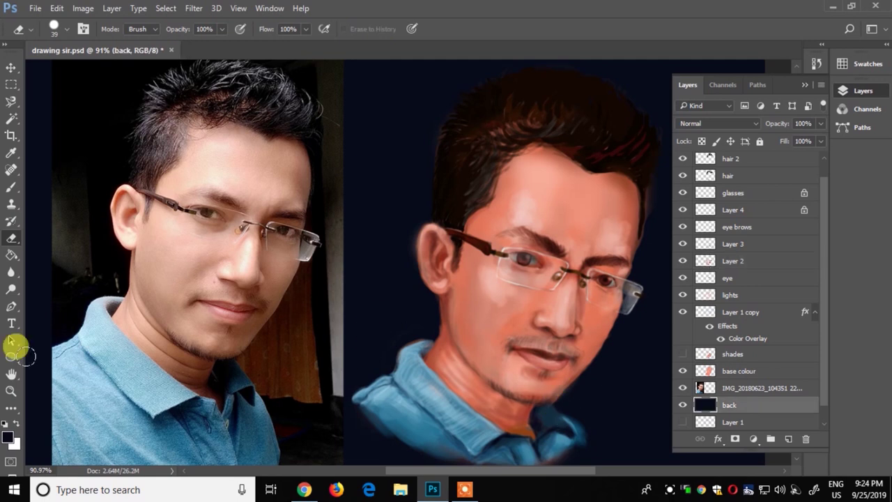
Step: Refill the background with very dark brown and add a new layer above back
{"action": "key", "text": "g"}
{"action": "left_click", "coordinate": [8, 437]}
{"action": "left_click", "coordinate": [457, 273]}
{"action": "left_click", "coordinate": [576, 106]}
{"action": "left_click", "coordinate": [378, 140]}
{"action": "left_click", "coordinate": [7, 436]}
{"action": "key", "text": "Return"}
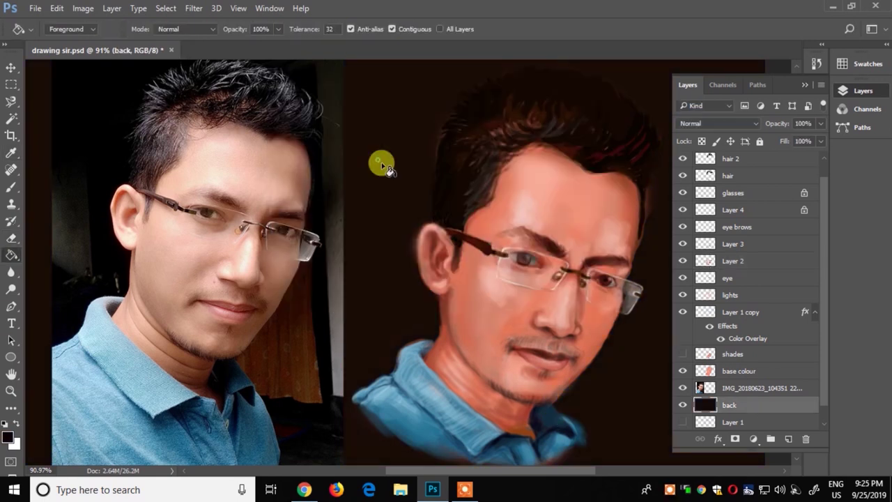
{"action": "left_click", "coordinate": [381, 163]}
{"action": "left_click", "coordinate": [789, 439]}
Step: Name the new layer 'glob' and pick a warm orange glow colour
{"action": "double_click", "coordinate": [732, 405]}
{"action": "type", "text": "glo"}
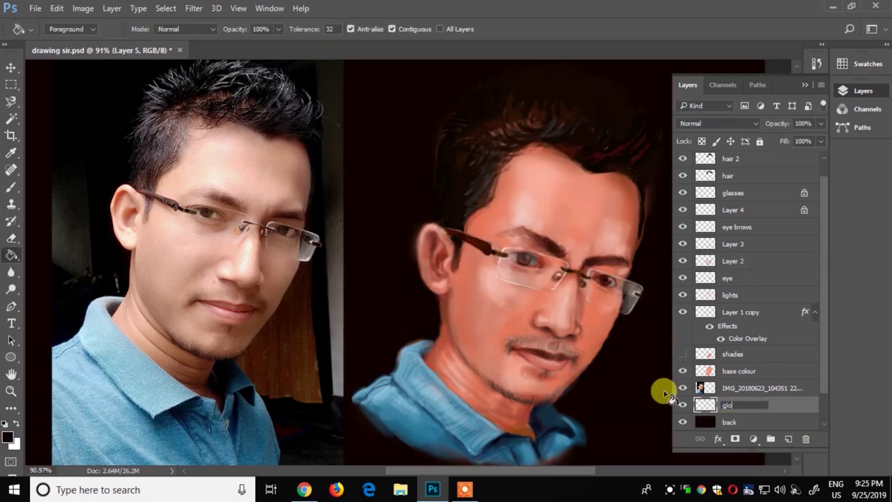
{"action": "type", "text": "b"}
{"action": "left_click", "coordinate": [68, 27]}
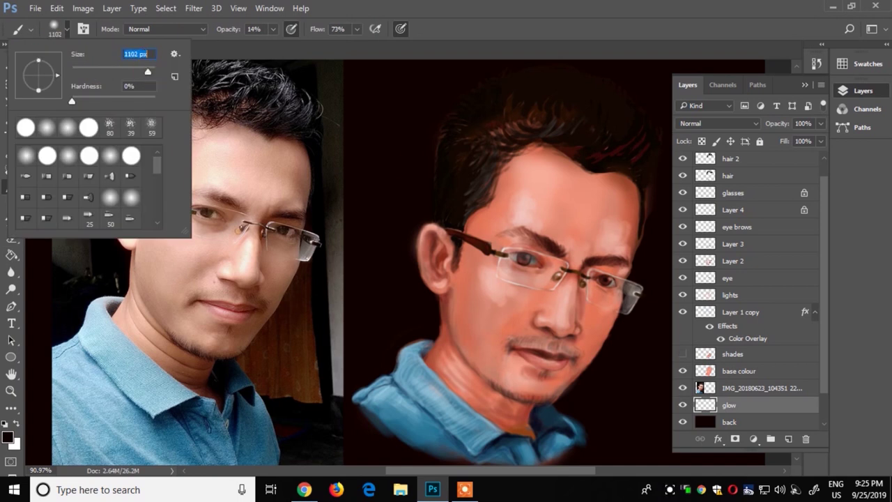
{"action": "key", "text": "i"}
{"action": "left_click", "coordinate": [9, 437]}
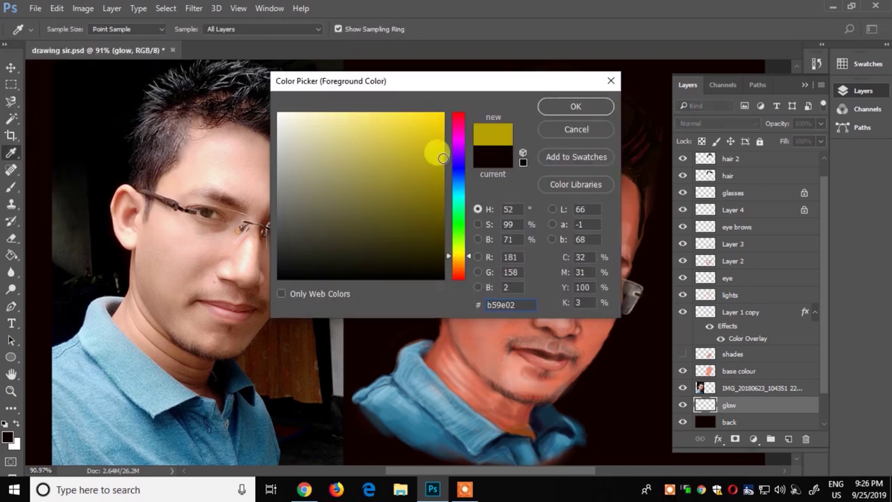
{"action": "left_click", "coordinate": [459, 262]}
{"action": "left_click", "coordinate": [575, 106]}
{"action": "key", "text": "b"}
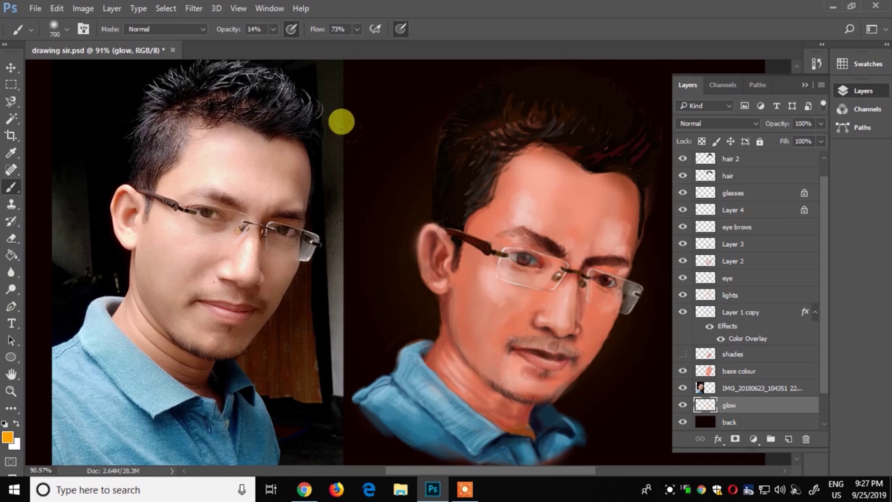
Step: Adjust the brush size and choose a very dark red-brown colour
{"action": "left_click", "coordinate": [68, 28]}
{"action": "left_click", "coordinate": [344, 173]}
{"action": "key", "text": "i"}
{"action": "left_click", "coordinate": [9, 437]}
{"action": "left_click", "coordinate": [429, 257]}
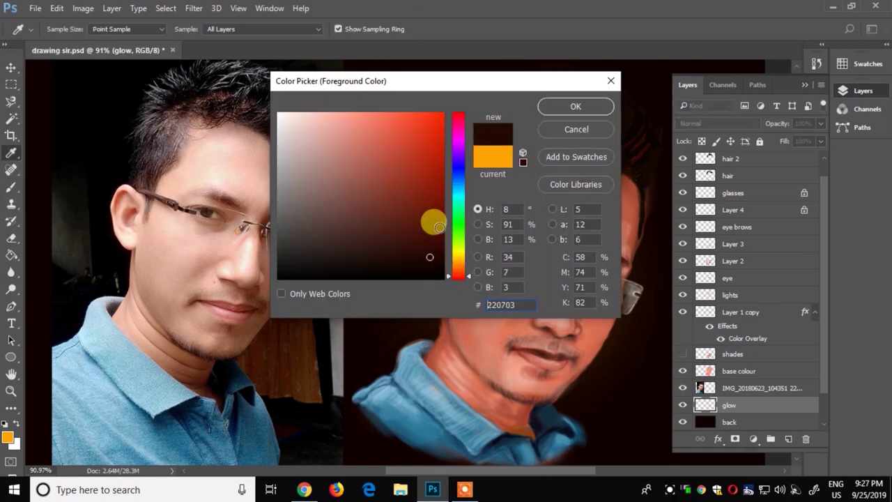
{"action": "key", "text": "Return"}
{"action": "key", "text": "b"}
{"action": "scroll", "coordinate": [551, 303], "scroll_direction": "up", "scroll_amount": 3}
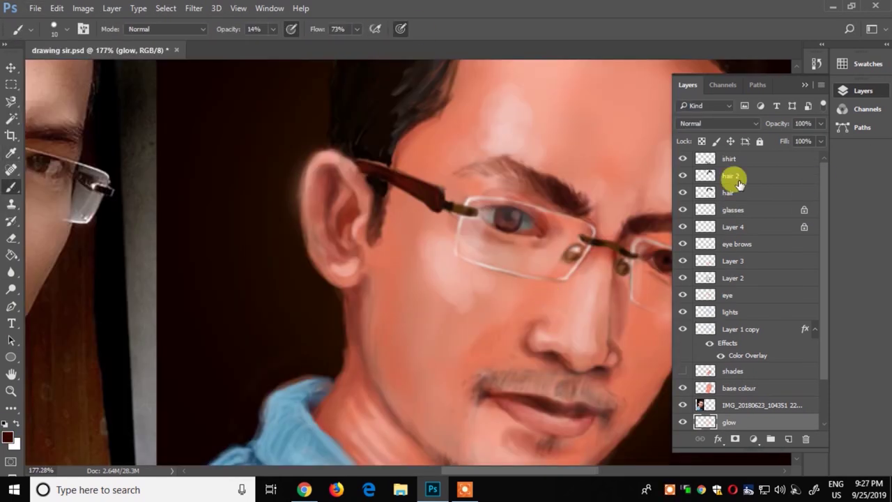
Step: Step through the shirt, eye brows, base colour and shades layers
{"action": "left_click", "coordinate": [729, 160]}
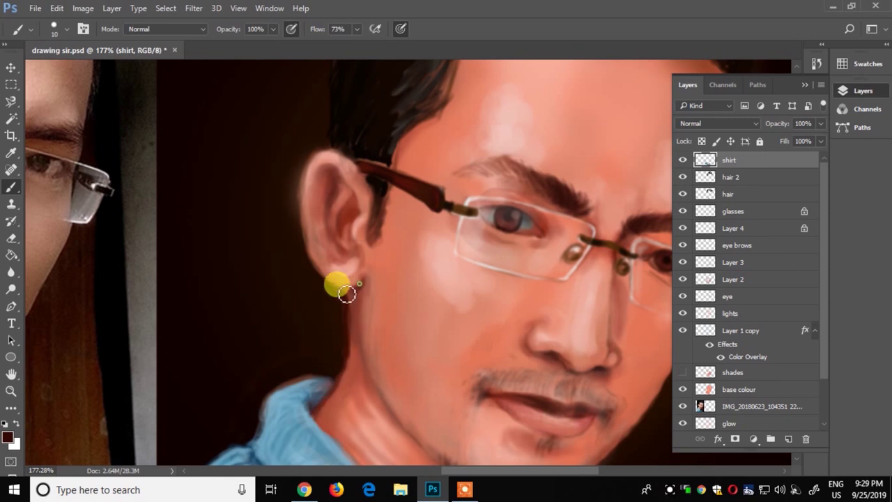
{"action": "left_click", "coordinate": [732, 279]}
{"action": "left_click", "coordinate": [711, 244]}
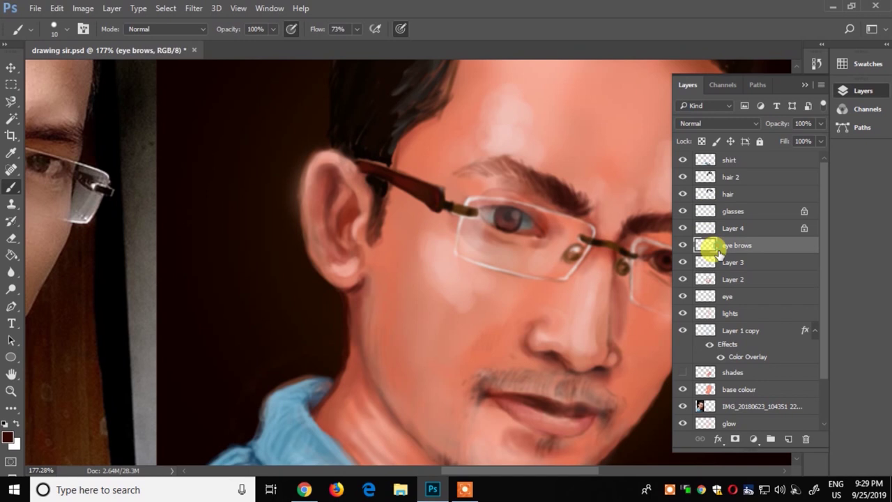
{"action": "left_click", "coordinate": [732, 262]}
{"action": "left_click", "coordinate": [732, 373]}
{"action": "key", "text": "e"}
{"action": "left_click", "coordinate": [725, 389]}
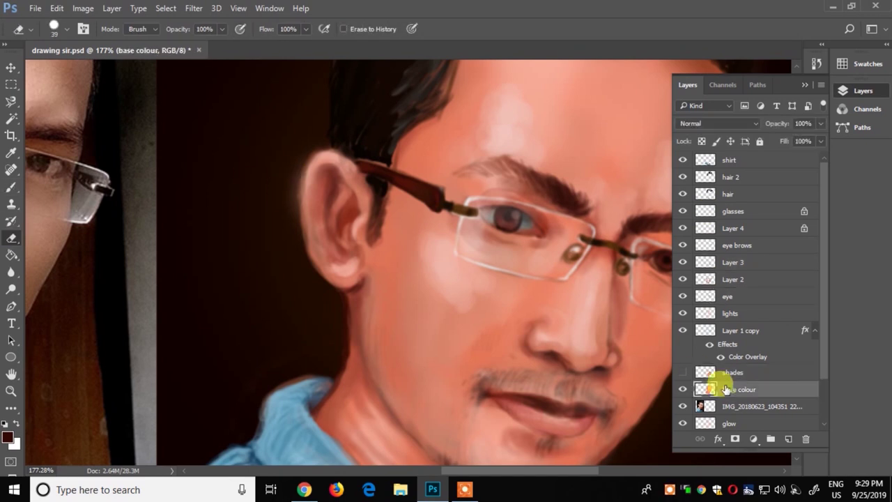
{"action": "left_click", "coordinate": [736, 375]}
Step: Zoom out to the whole image and add a new empty layer at the top
{"action": "key", "text": "ctrl+0"}
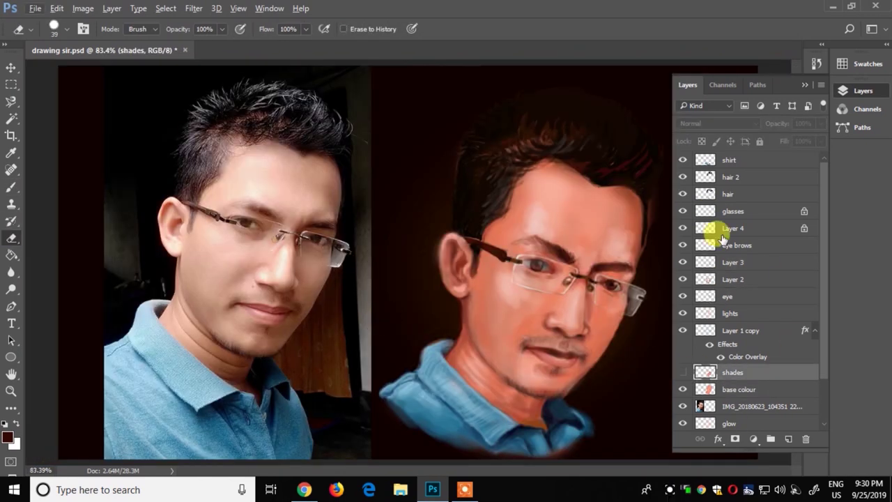
{"action": "left_click", "coordinate": [732, 162]}
{"action": "key", "text": "ctrl+shift+alt+n"}
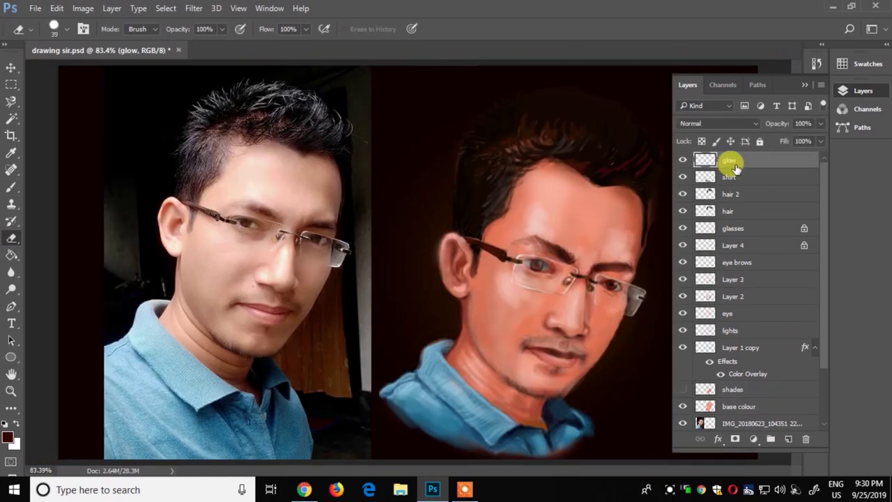
Step: Choose a yellow colour and shrink the brush to 14 px
{"action": "left_click", "coordinate": [8, 437]}
{"action": "left_click_drag", "start_coordinate": [460, 278], "coordinate": [458, 255]}
{"action": "key", "text": "Return"}
{"action": "key", "text": "b"}
{"action": "right_click", "coordinate": [462, 158]}
{"action": "left_click_drag", "start_coordinate": [534, 183], "coordinate": [524, 185]}
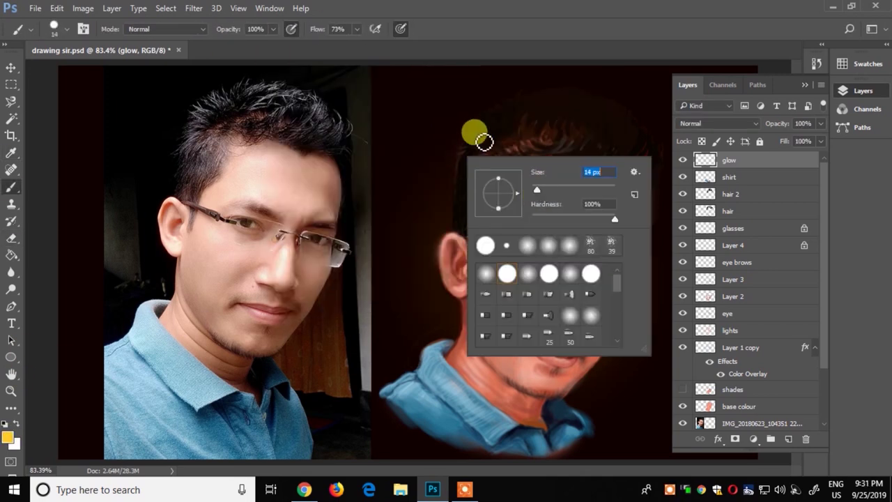
{"action": "left_click", "coordinate": [478, 135]}
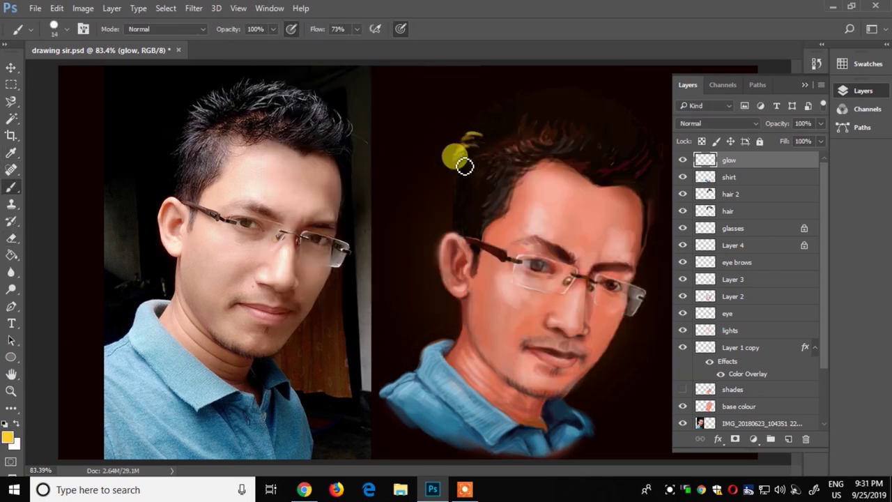
Step: Paint yellow rim-light strokes along the hair's left, top and right edges and the ear
{"action": "left_click_drag", "start_coordinate": [465, 166], "coordinate": [452, 234]}
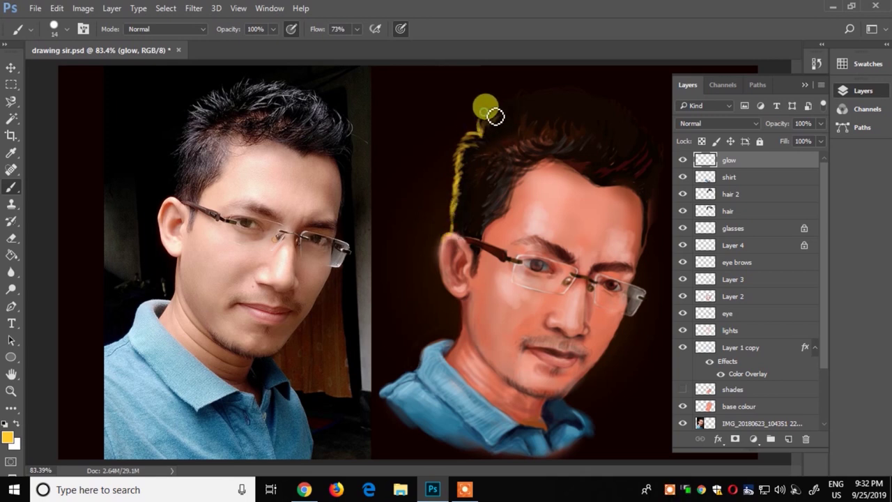
{"action": "left_click_drag", "start_coordinate": [494, 116], "coordinate": [510, 100]}
{"action": "left_click_drag", "start_coordinate": [513, 147], "coordinate": [478, 144]}
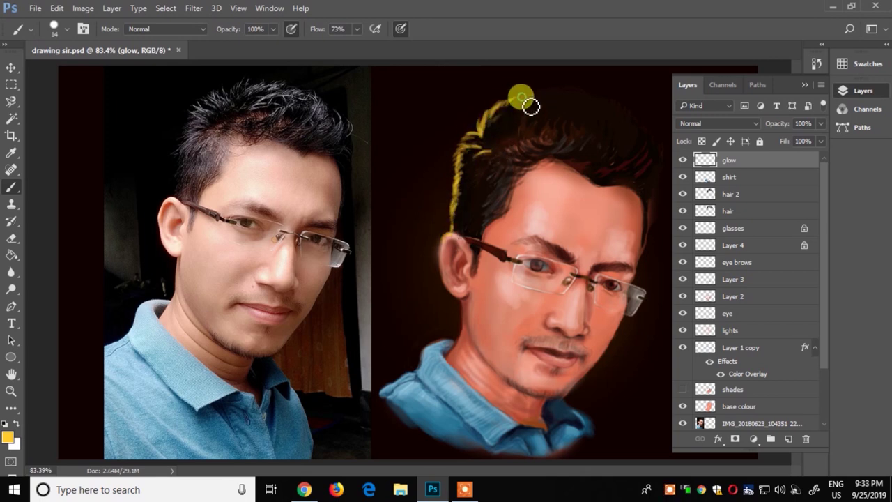
{"action": "left_click_drag", "start_coordinate": [548, 100], "coordinate": [522, 100]}
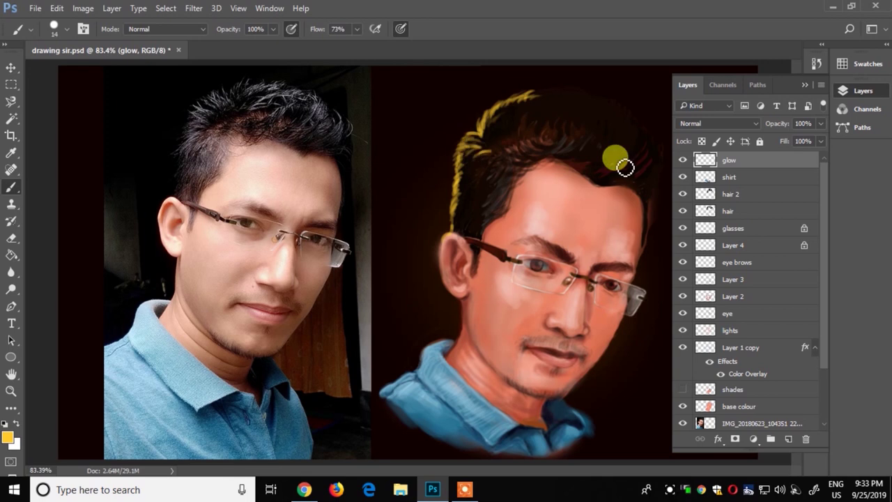
{"action": "left_click_drag", "start_coordinate": [625, 168], "coordinate": [639, 131]}
{"action": "mouse_move", "coordinate": [446, 234]}
{"action": "left_mouse_down"}
{"action": "mouse_move", "coordinate": [467, 305]}
{"action": "mouse_move", "coordinate": [453, 347]}
{"action": "mouse_move", "coordinate": [395, 376]}
{"action": "mouse_move", "coordinate": [460, 244]}
{"action": "mouse_move", "coordinate": [477, 142]}
{"action": "mouse_move", "coordinate": [465, 172]}
{"action": "left_mouse_up"}
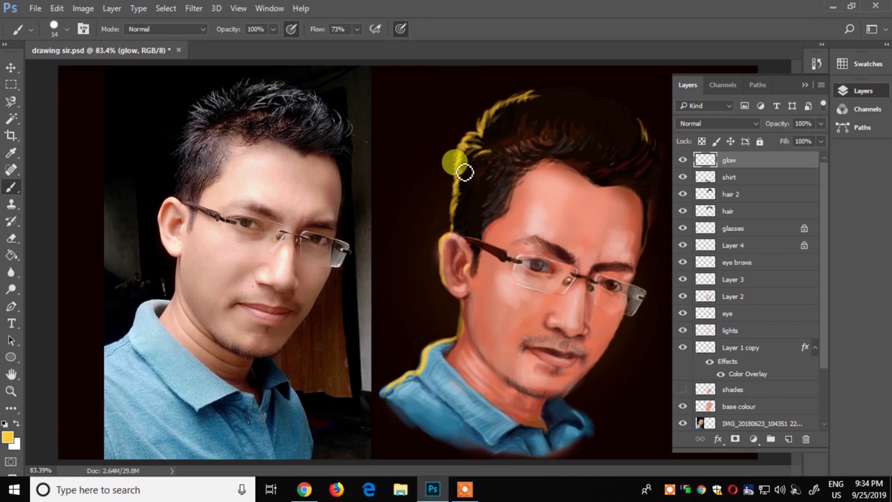
{"action": "left_click", "coordinate": [576, 294]}
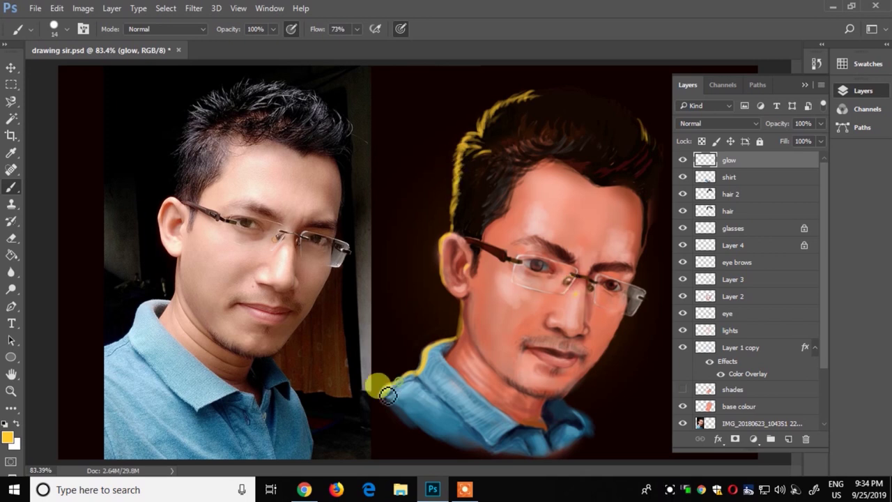
Step: Add yellow rim light along the left shoulder and hair top, then choose pale yellow
{"action": "mouse_move", "coordinate": [387, 394]}
{"action": "left_mouse_down"}
{"action": "mouse_move", "coordinate": [413, 358]}
{"action": "mouse_move", "coordinate": [454, 351]}
{"action": "left_mouse_up"}
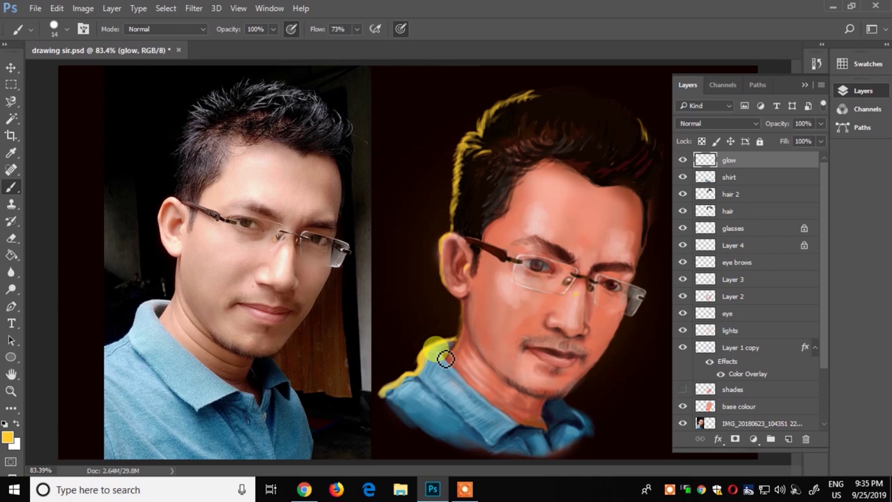
{"action": "left_click_drag", "start_coordinate": [502, 98], "coordinate": [542, 94]}
{"action": "left_click", "coordinate": [469, 144]}
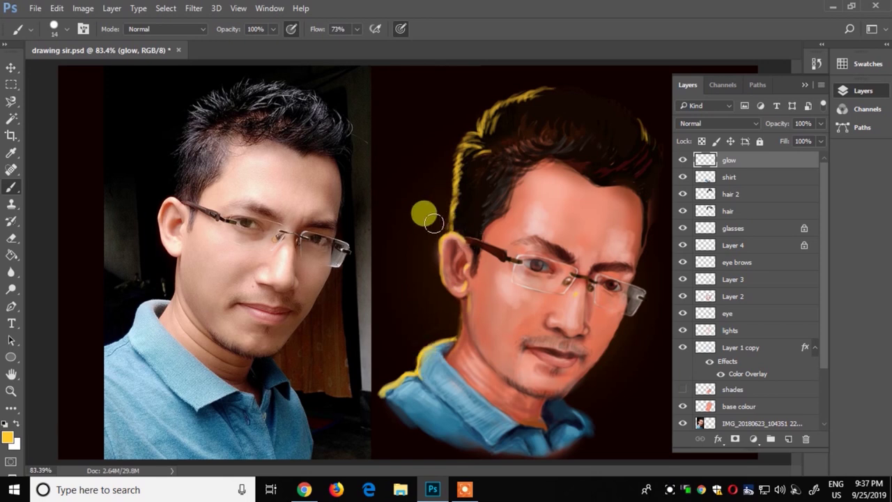
{"action": "key", "text": "shift+F5"}
{"action": "left_click", "coordinate": [331, 112]}
{"action": "left_click", "coordinate": [567, 113]}
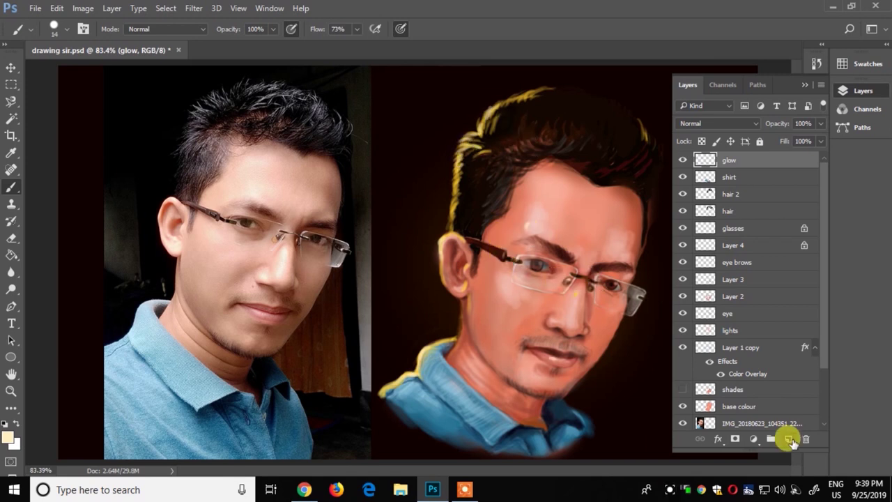
Step: Add a new layer above glow and pick a dark orange-brown colour
{"action": "left_click", "coordinate": [790, 441]}
{"action": "scroll", "coordinate": [592, 171], "scroll_direction": "down", "scroll_amount": 3}
{"action": "scroll", "coordinate": [596, 181], "scroll_direction": "up", "scroll_amount": 2}
{"action": "right_click", "coordinate": [62, 122]}
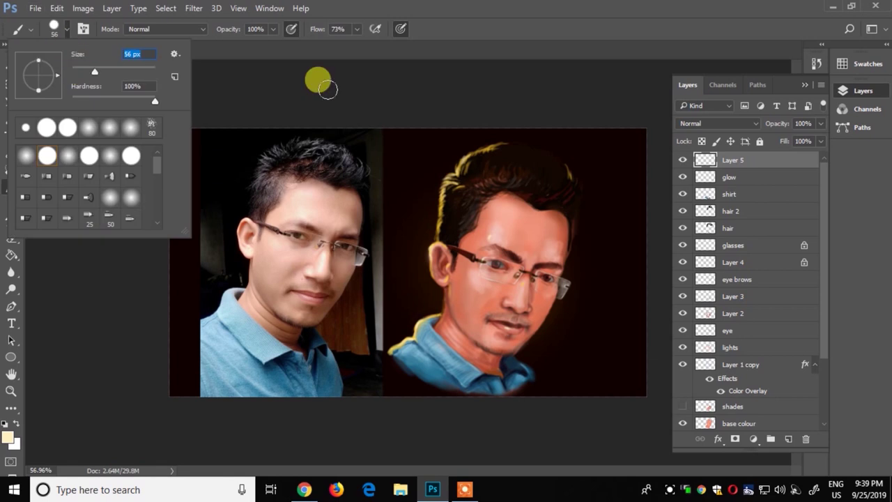
{"action": "left_click", "coordinate": [10, 434]}
{"action": "left_click", "coordinate": [408, 233]}
{"action": "mouse_move", "coordinate": [459, 265]}
{"action": "left_mouse_down"}
{"action": "mouse_move", "coordinate": [458, 193]}
{"action": "mouse_move", "coordinate": [458, 271]}
{"action": "left_mouse_up"}
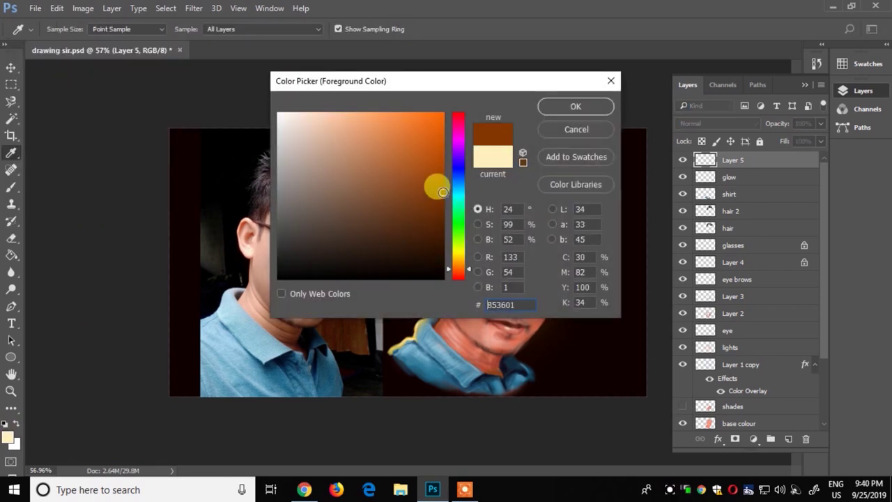
{"action": "left_click", "coordinate": [443, 197]}
{"action": "key", "text": "Return"}
Step: Set a spaced round brush with Wet Edges and dab faint orange bokeh circles near the face
{"action": "left_click", "coordinate": [821, 82]}
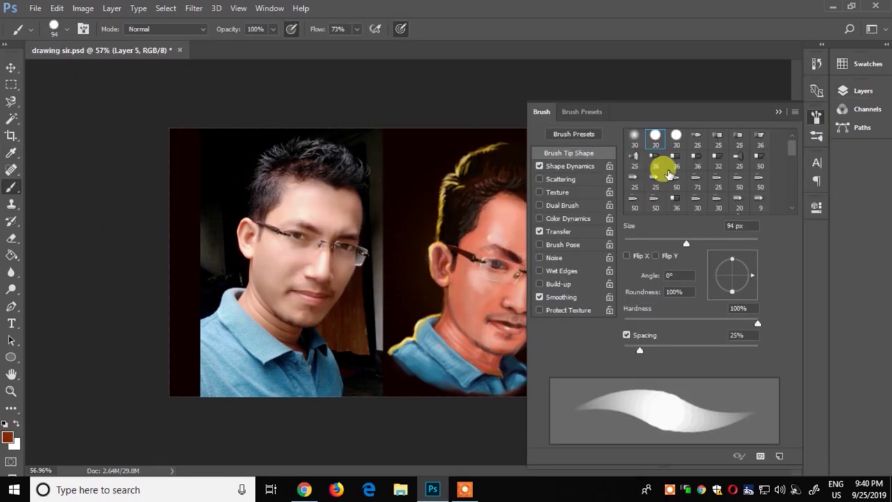
{"action": "mouse_move", "coordinate": [638, 348]}
{"action": "left_mouse_down"}
{"action": "mouse_move", "coordinate": [697, 359]}
{"action": "mouse_move", "coordinate": [638, 349]}
{"action": "left_mouse_up"}
{"action": "left_click", "coordinate": [551, 272]}
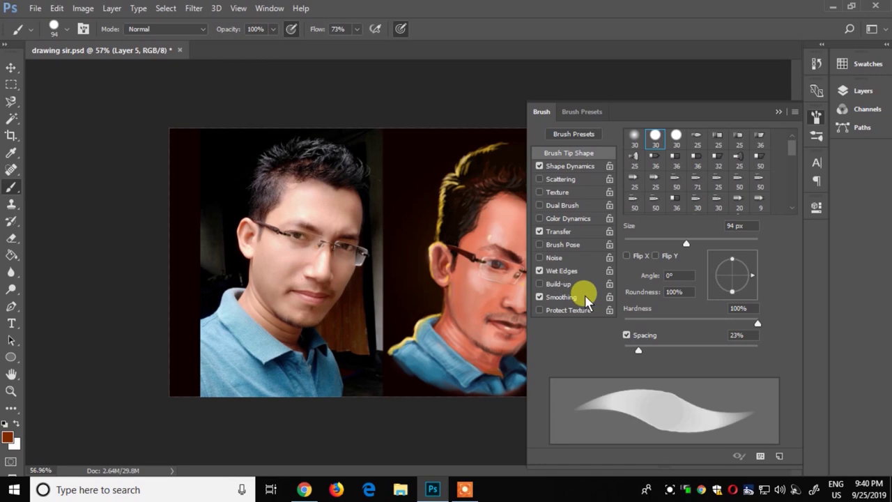
{"action": "left_click", "coordinate": [537, 341]}
{"action": "left_click", "coordinate": [530, 349]}
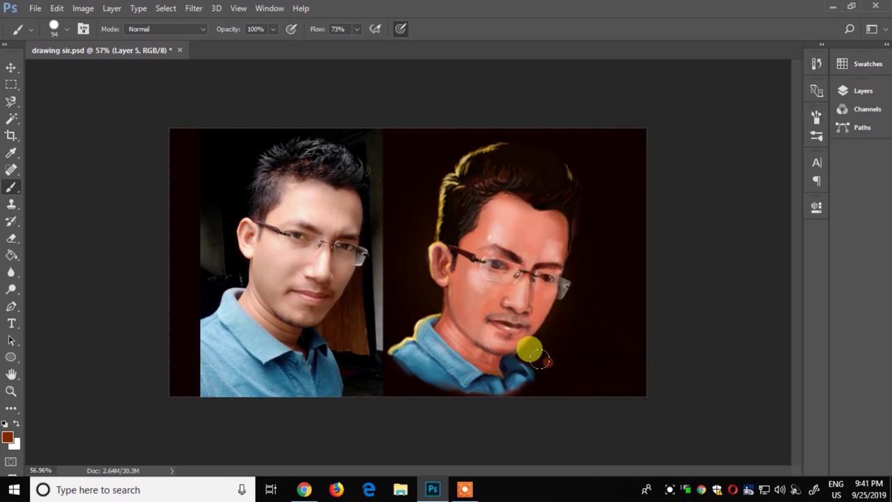
{"action": "left_click", "coordinate": [535, 351]}
{"action": "left_click", "coordinate": [568, 325]}
{"action": "left_click", "coordinate": [405, 286]}
Step: Shrink the brush, enable Dual Brush, and paint more orange bokeh circles around the head
{"action": "right_click", "coordinate": [565, 327]}
{"action": "left_click", "coordinate": [418, 219]}
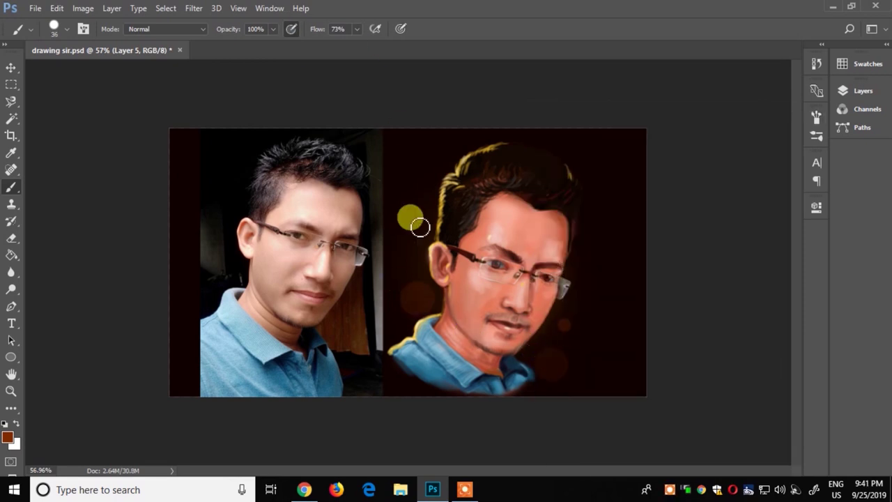
{"action": "left_click", "coordinate": [816, 104]}
{"action": "left_click", "coordinate": [542, 112]}
{"action": "left_click", "coordinate": [550, 205]}
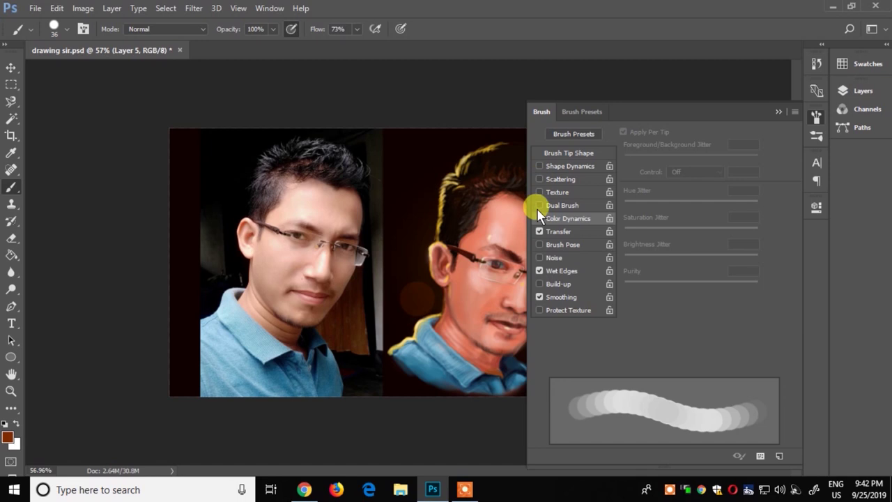
{"action": "left_click", "coordinate": [597, 279]}
{"action": "left_click", "coordinate": [505, 314]}
{"action": "left_click", "coordinate": [557, 366]}
{"action": "left_click", "coordinate": [568, 299]}
Step: Lower the brush opacity for fainter circles and switch the colour to dark red
{"action": "left_click", "coordinate": [428, 195]}
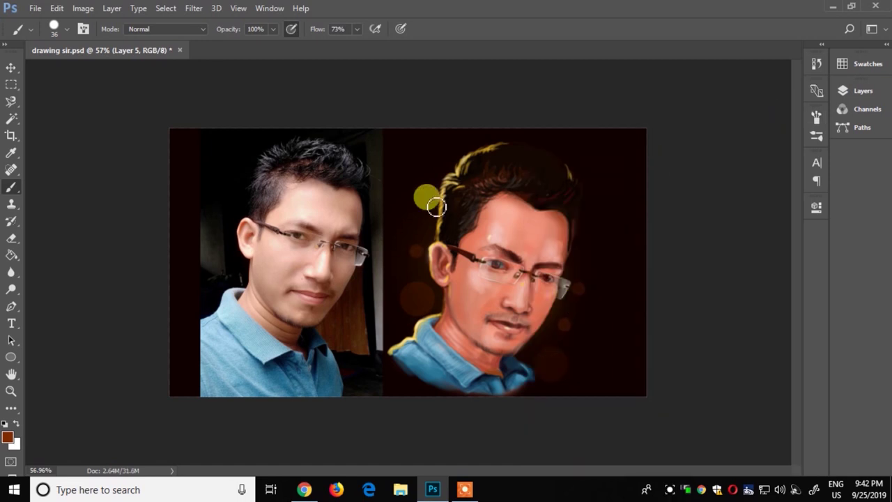
{"action": "left_click", "coordinate": [7, 437]}
{"action": "left_click", "coordinate": [428, 163]}
{"action": "key", "text": "Return"}
{"action": "left_click_drag", "start_coordinate": [273, 29], "coordinate": [229, 41]}
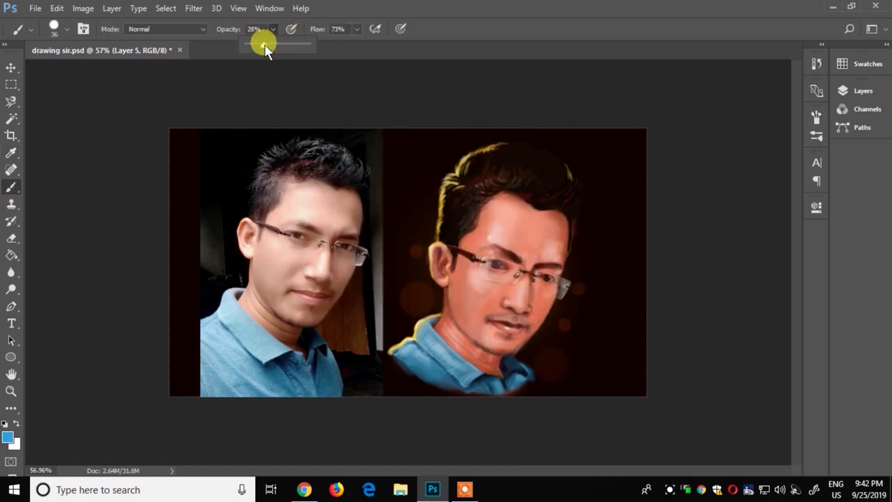
{"action": "right_click", "coordinate": [650, 313]}
{"action": "left_click", "coordinate": [8, 437]}
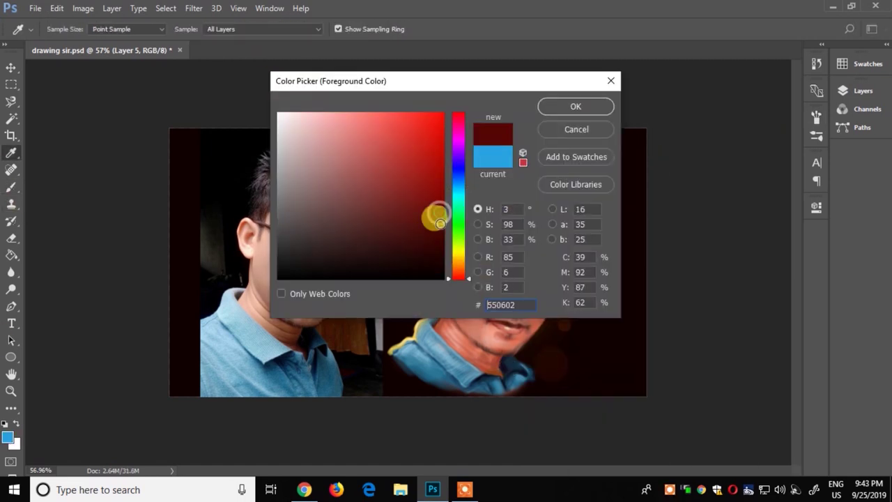
{"action": "left_click_drag", "start_coordinate": [434, 213], "coordinate": [439, 175]}
{"action": "left_click", "coordinate": [573, 106]}
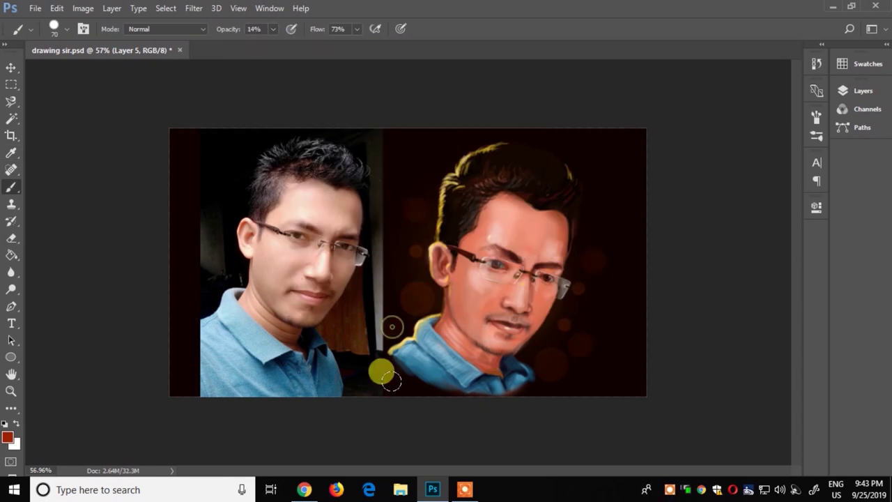
Step: Hide the reference photo layer and crop the canvas to a square around the portrait
{"action": "left_click", "coordinate": [863, 90]}
{"action": "left_click", "coordinate": [683, 385]}
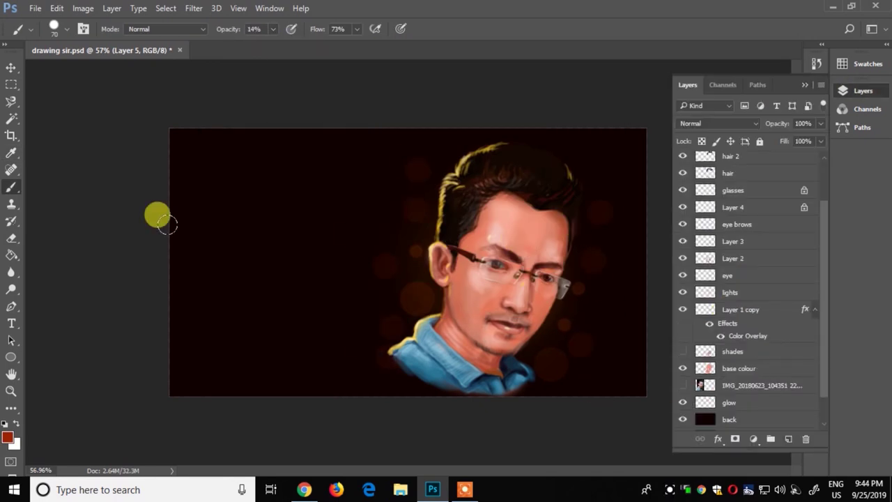
{"action": "left_click", "coordinate": [11, 135]}
{"action": "left_click_drag", "start_coordinate": [170, 262], "coordinate": [259, 284]}
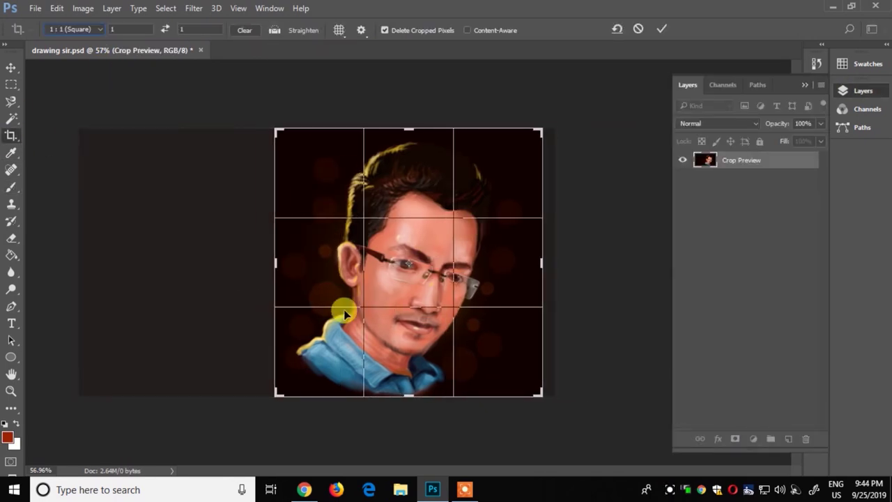
{"action": "key", "text": "Return"}
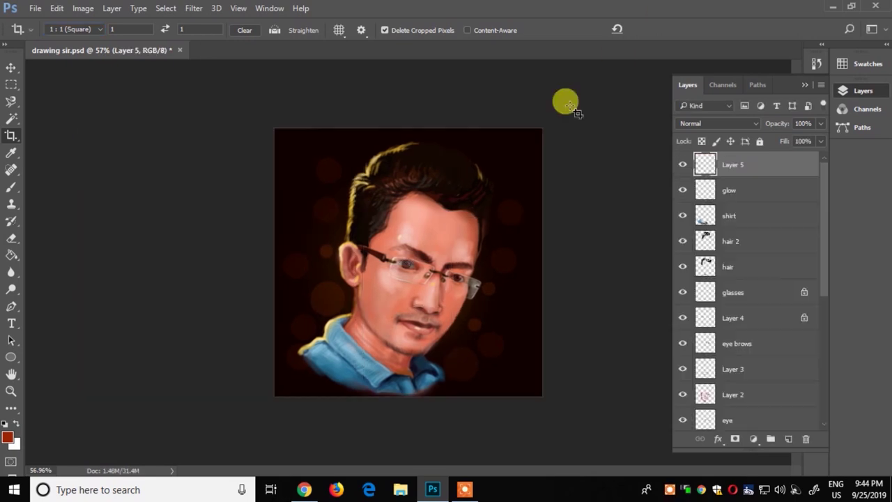
{"action": "left_click", "coordinate": [35, 7]}
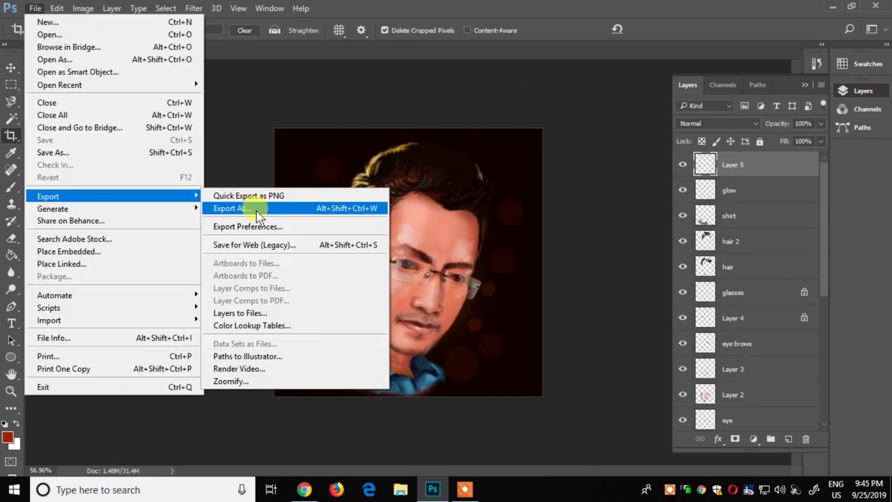
Step: Export the square painting as a JPG at 400% scale, 2880 × 2880 pixels
{"action": "key", "text": "ctrl+s"}
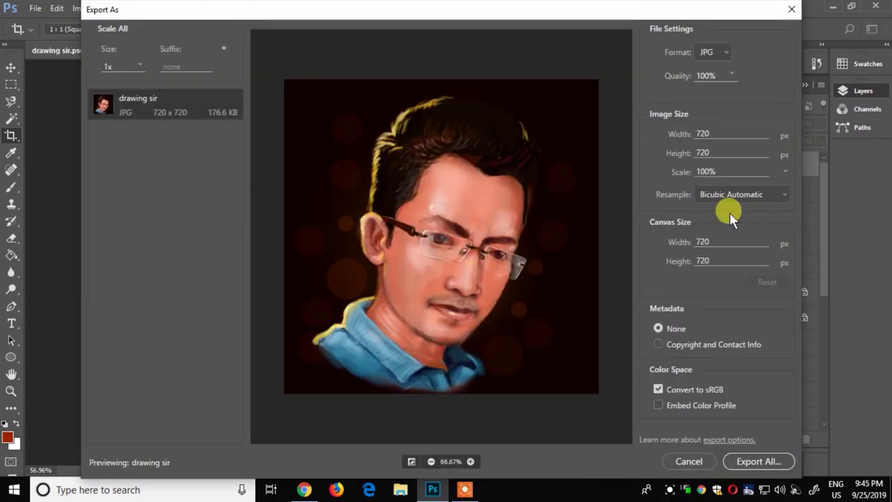
{"action": "type", "text": "400"}
{"action": "key", "text": "Return"}
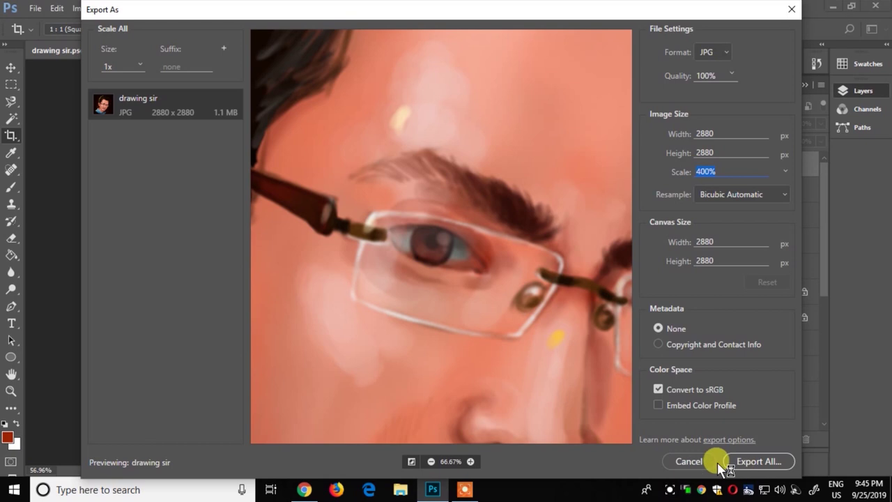
{"action": "left_click", "coordinate": [697, 461]}
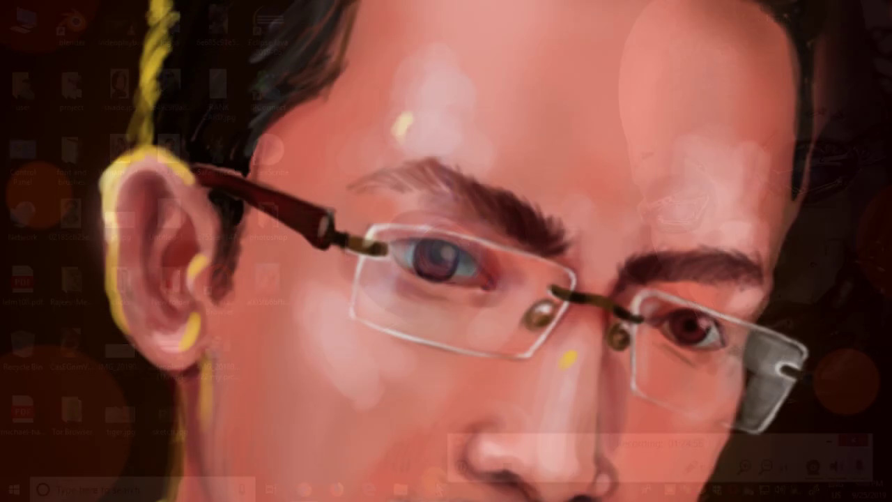